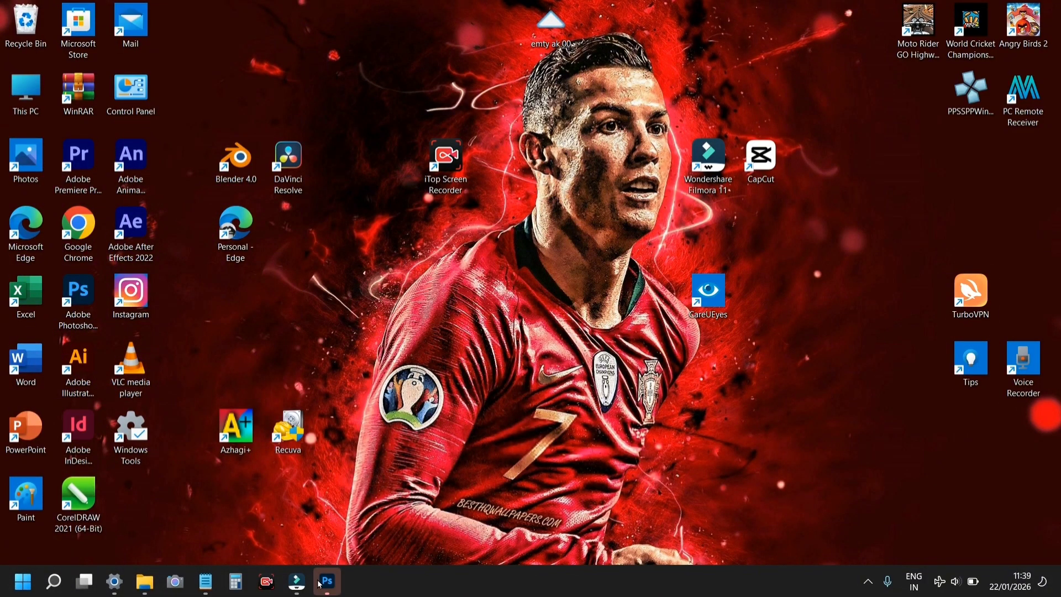
Switch to Photoshop, start a new document and inspect its width and height settings.
{"action": "left_click", "coordinate": [327, 581]}
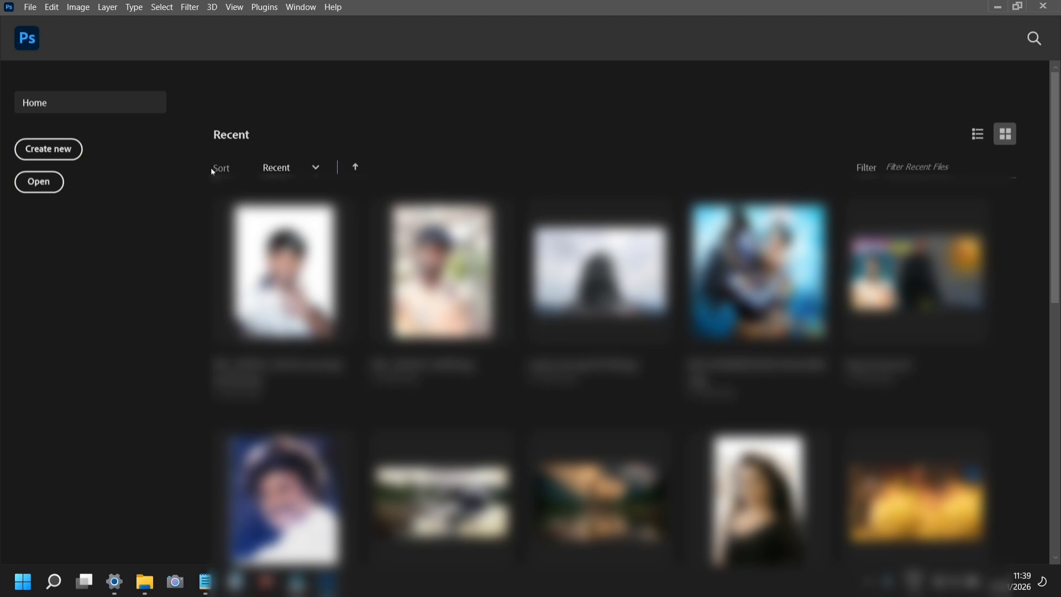
{"action": "key", "text": "ctrl+n"}
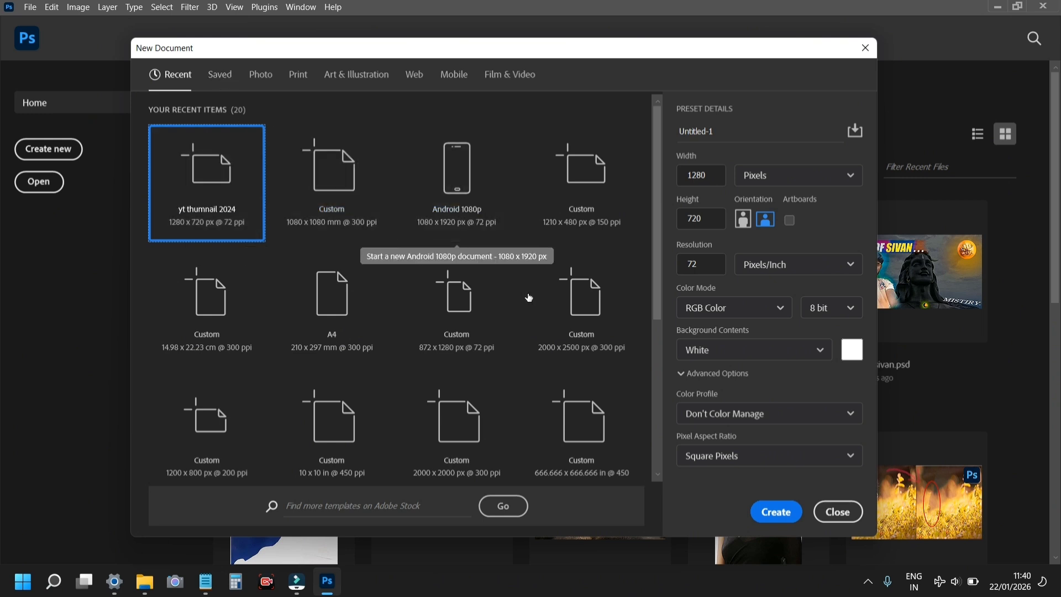
{"action": "left_click", "coordinate": [706, 178]}
{"action": "left_click", "coordinate": [717, 222]}
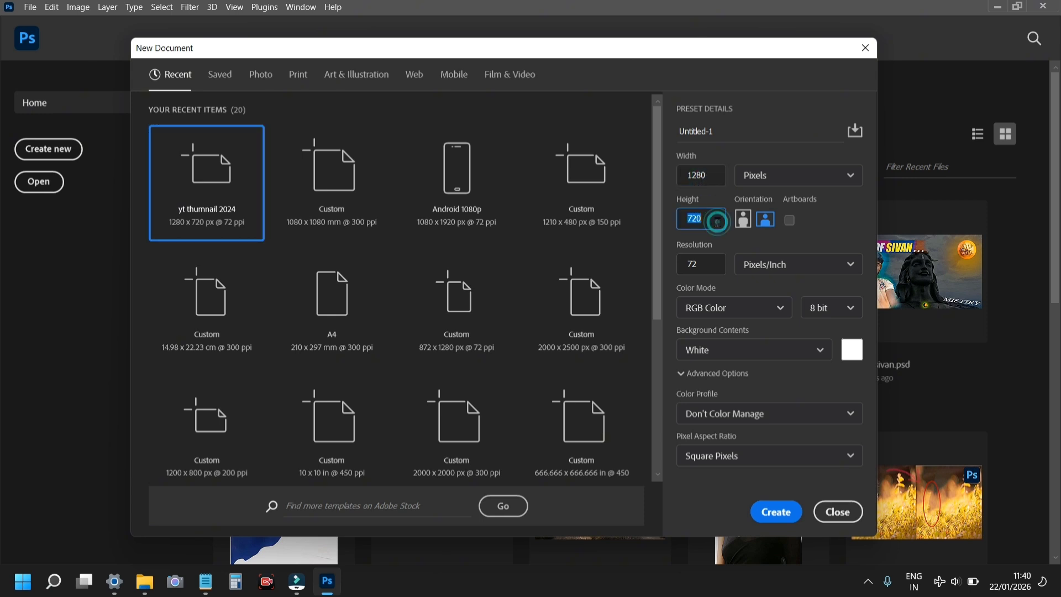
Name the new document "ak" and look through its unit, resolution, color mode and background contents options.
{"action": "left_click", "coordinate": [733, 131]}
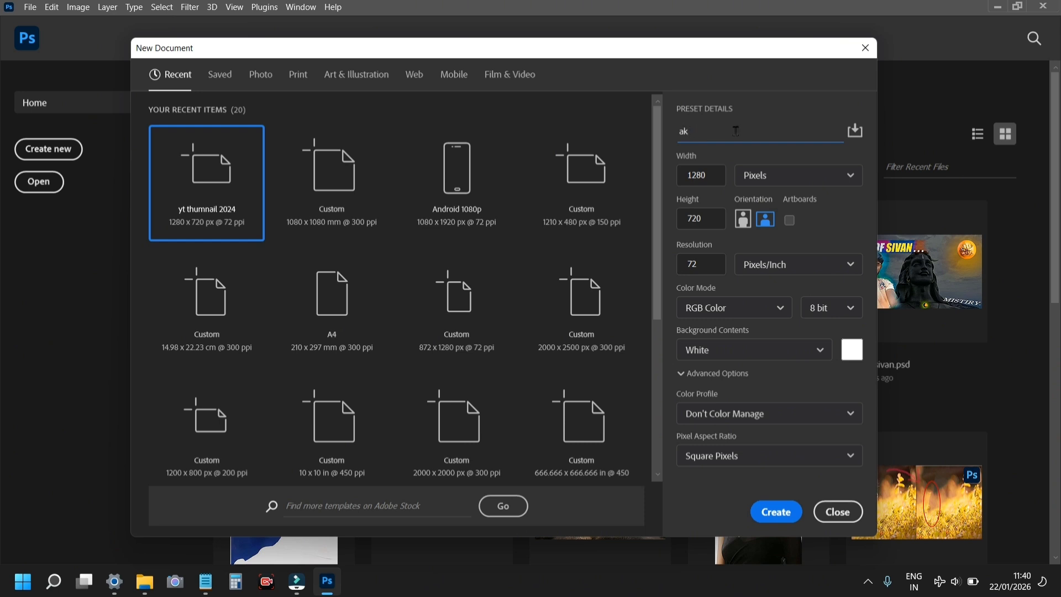
{"action": "left_click", "coordinate": [774, 176]}
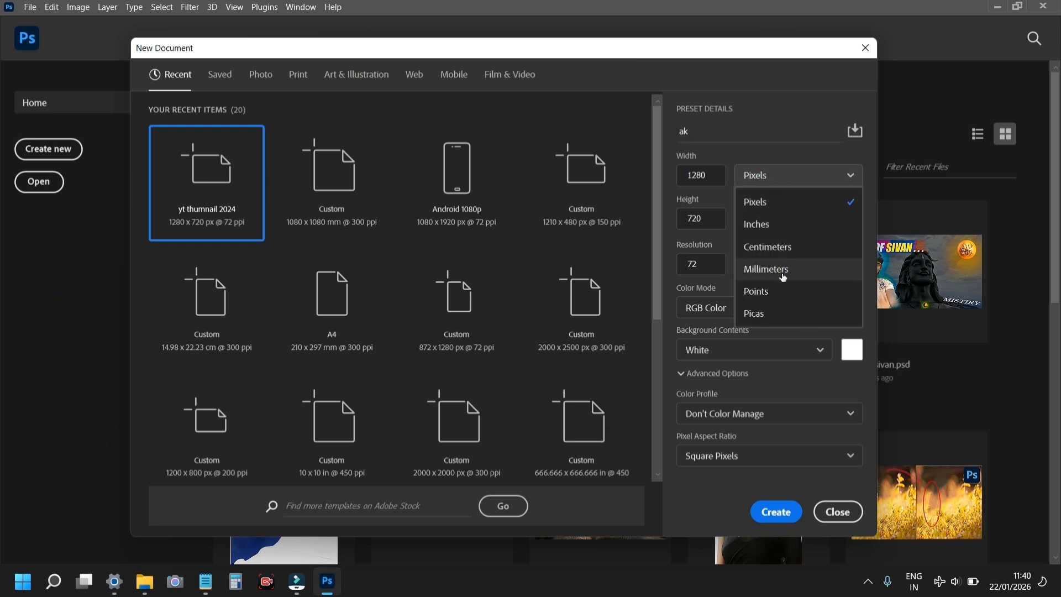
{"action": "left_click", "coordinate": [703, 270]}
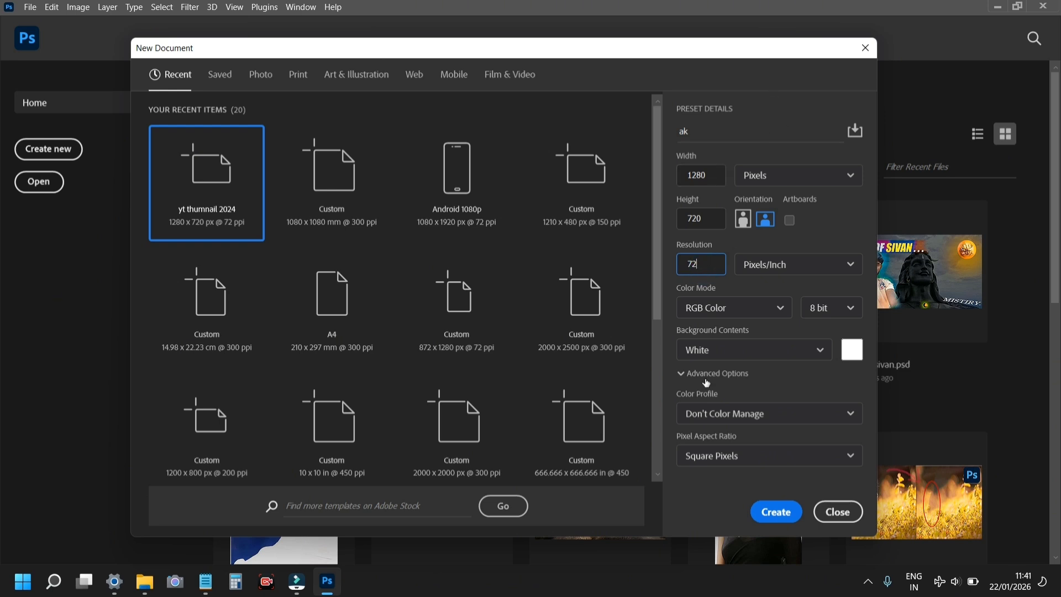
{"action": "left_click", "coordinate": [735, 314]}
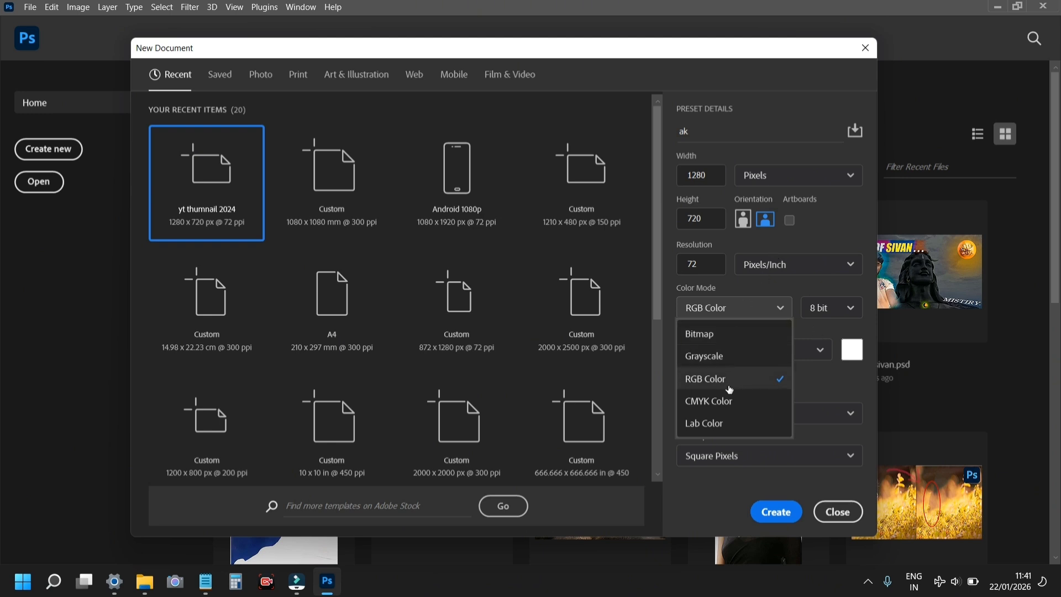
{"action": "left_click", "coordinate": [807, 350]}
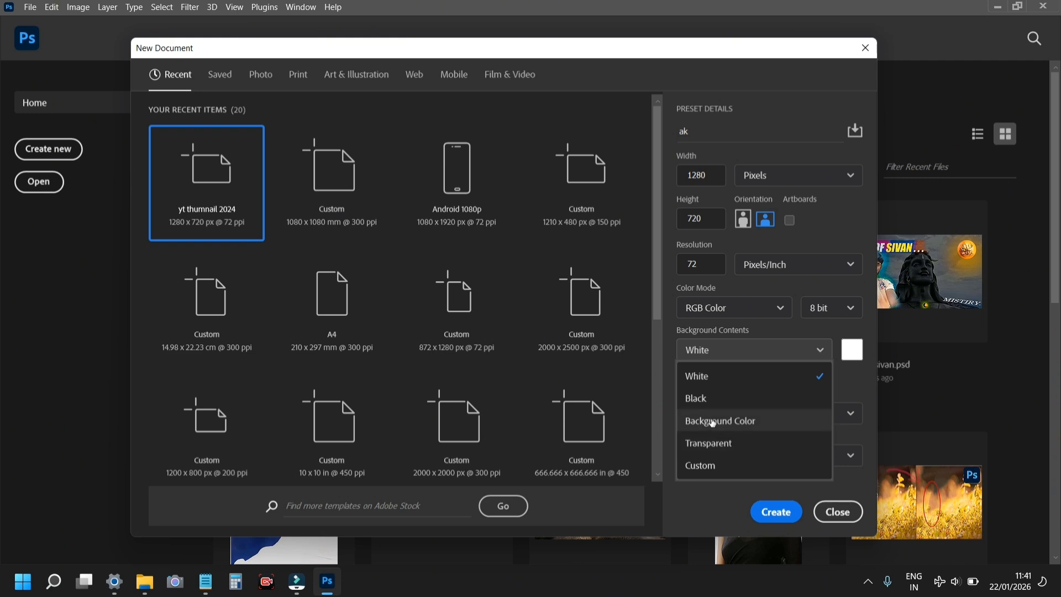
{"action": "left_click", "coordinate": [755, 88]}
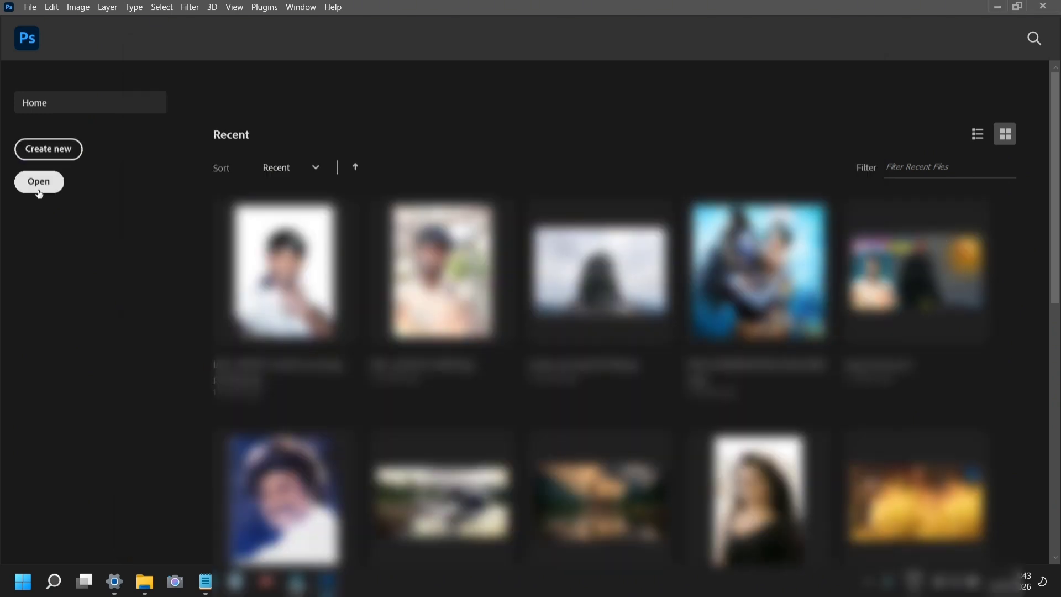
Check the dialog for opening existing files, and create a white 1280 x 720 px RGB document at 72 ppi.
{"action": "left_click", "coordinate": [39, 182]}
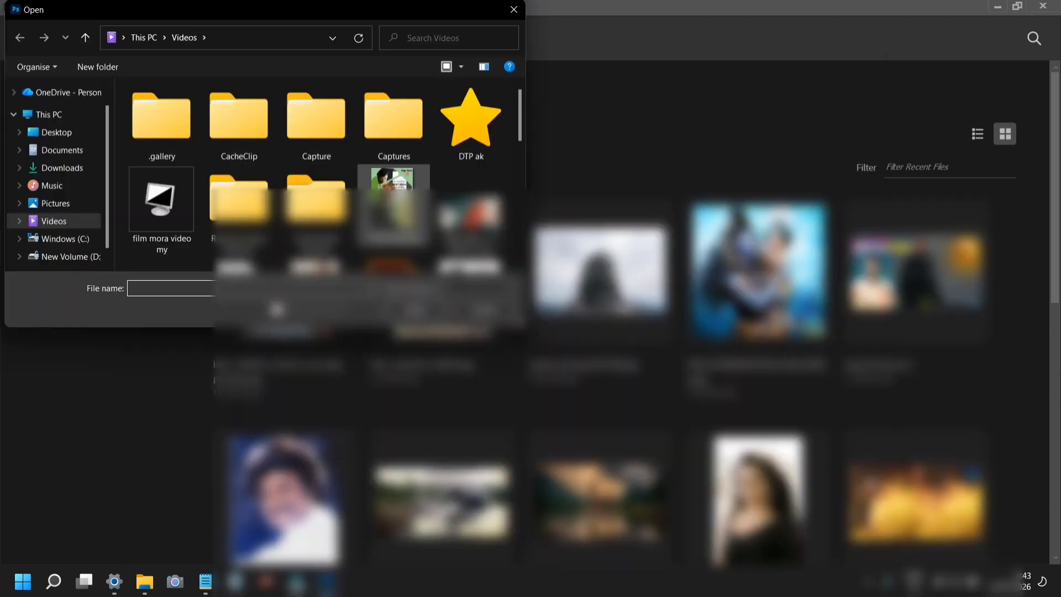
{"action": "left_click", "coordinate": [394, 188]}
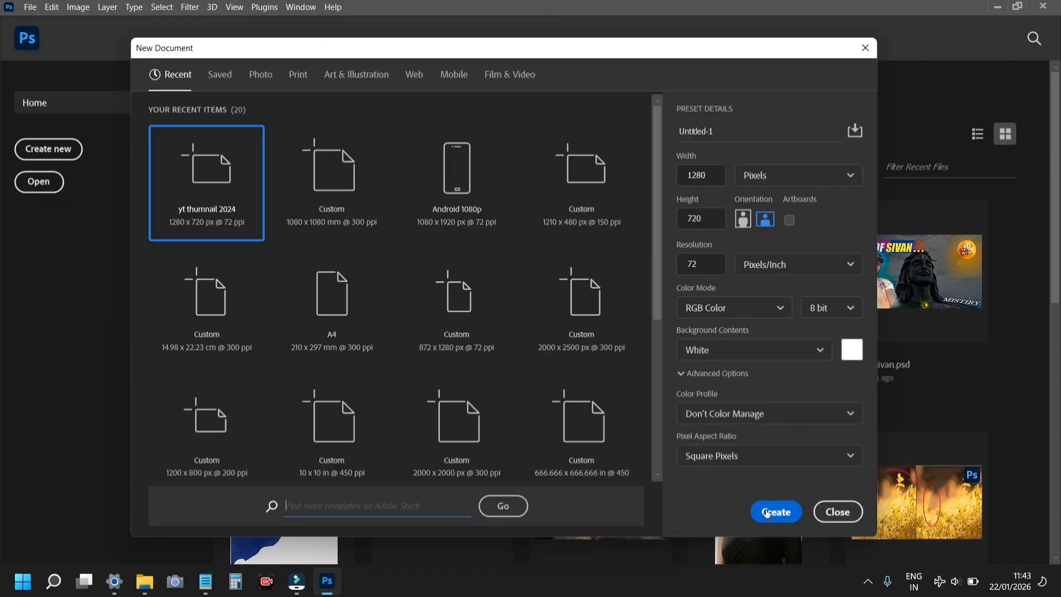
{"action": "left_click", "coordinate": [768, 513]}
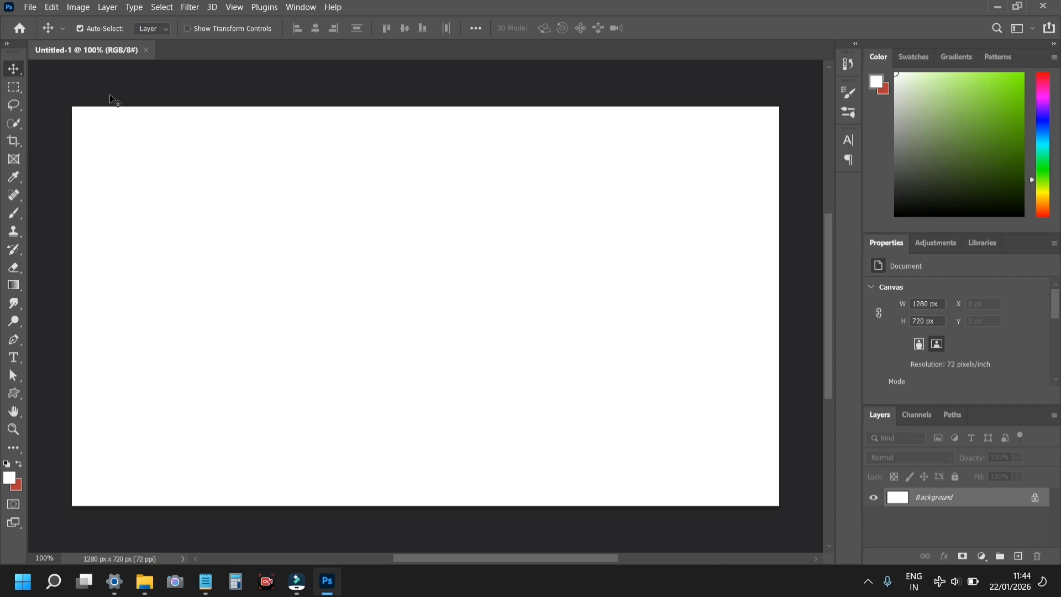
Open a JPG image from the Videos folder as a second document beside the blank one.
{"action": "left_click", "coordinate": [34, 7]}
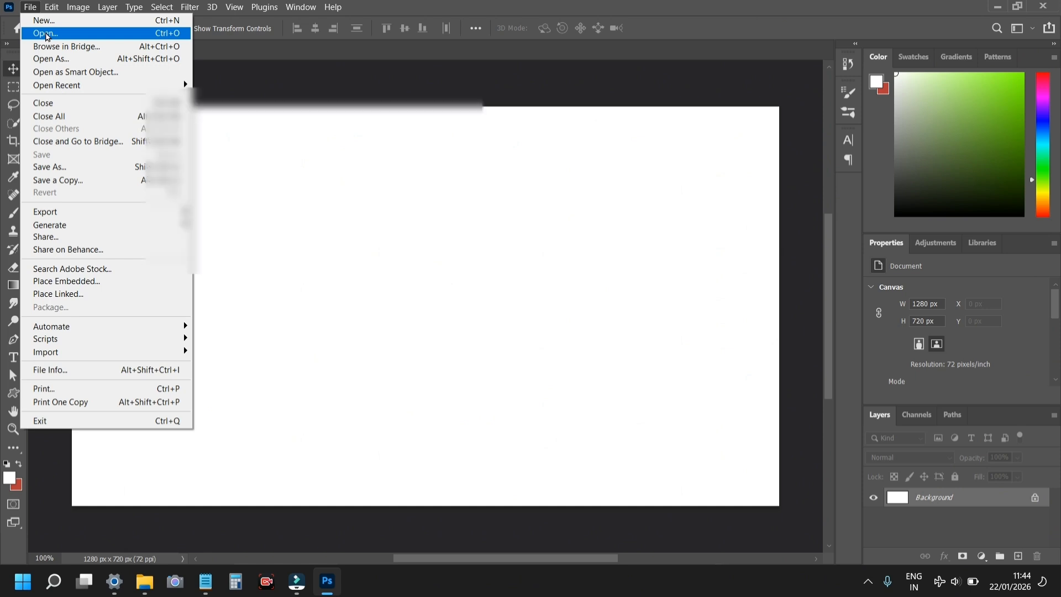
{"action": "left_click", "coordinate": [47, 34]}
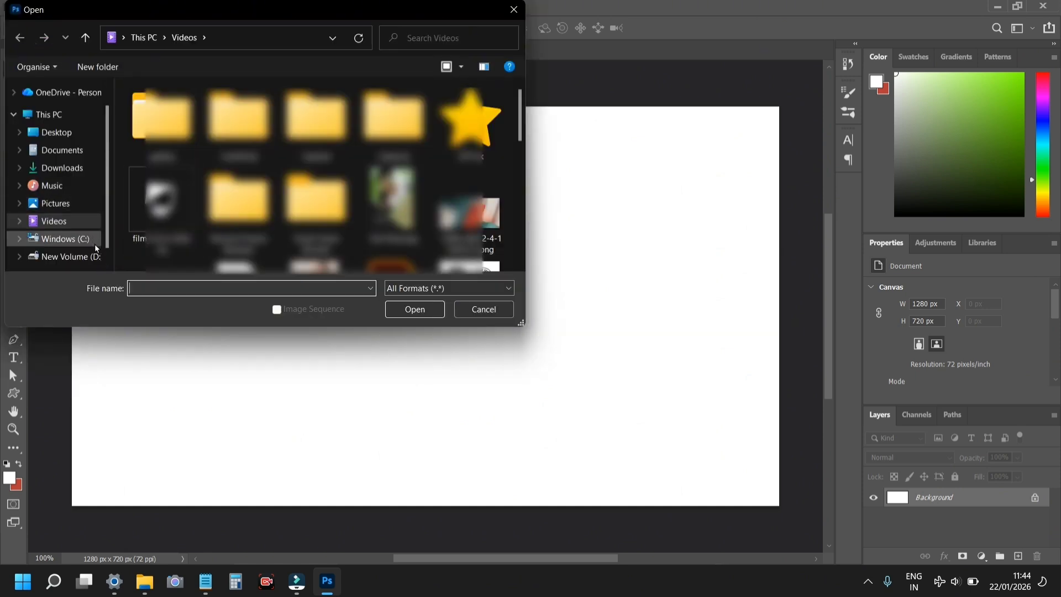
{"action": "scroll", "coordinate": [315, 182], "scroll_direction": "down", "scroll_amount": 5}
{"action": "scroll", "coordinate": [315, 182], "scroll_direction": "down", "scroll_amount": 2}
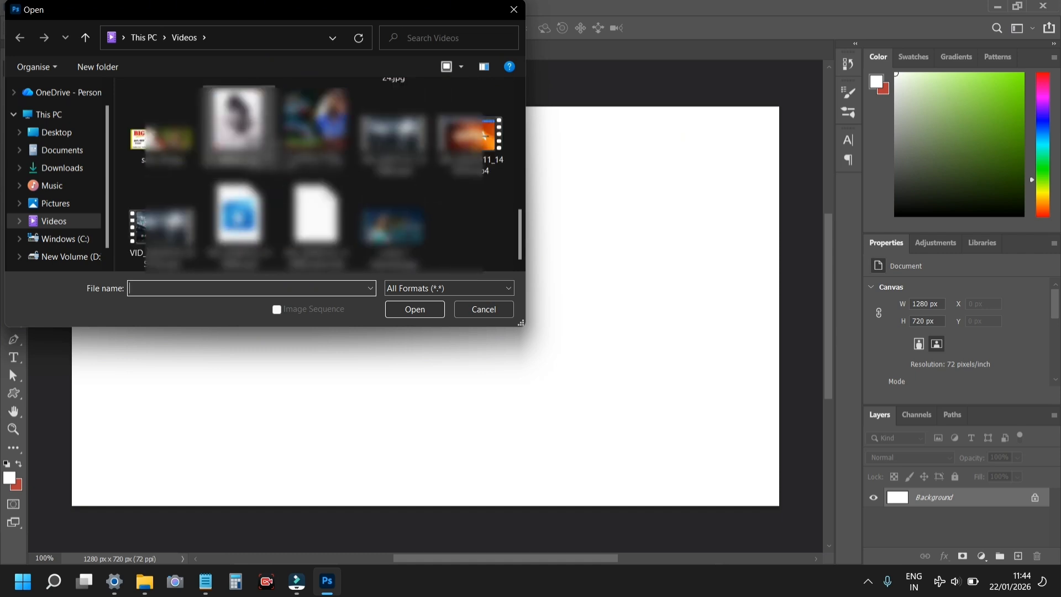
{"action": "left_click", "coordinate": [243, 124]}
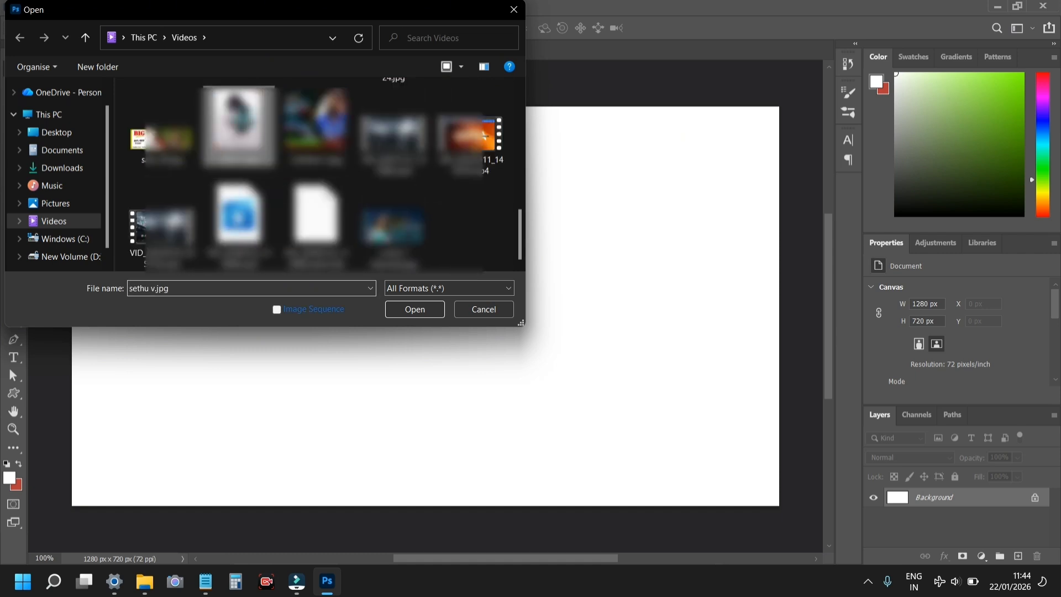
{"action": "left_click", "coordinate": [422, 308]}
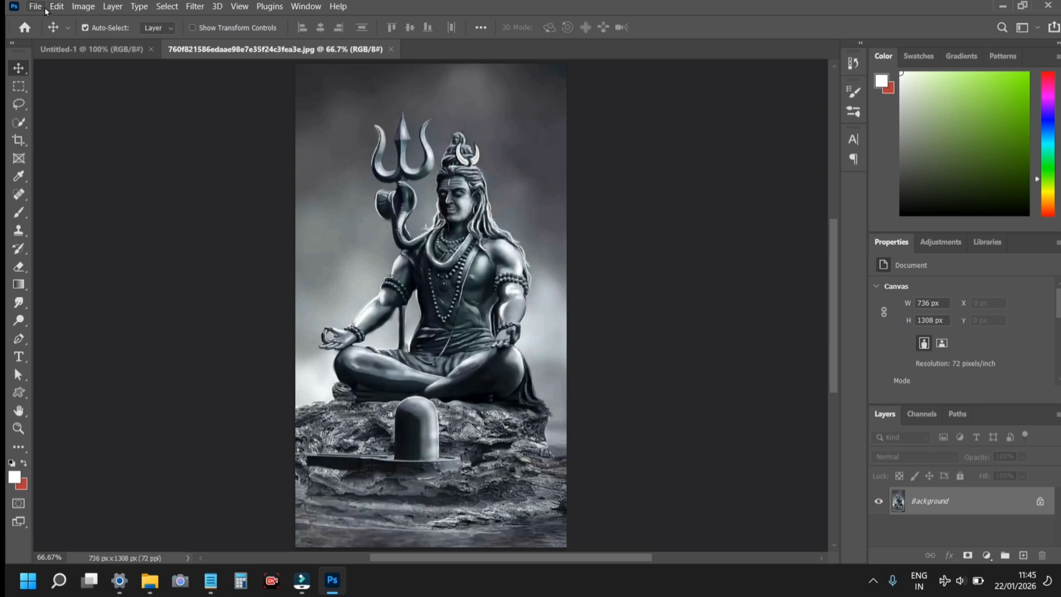
Review the blank document and its file commands, view drive D: in File Explorer, and return to the Shiva image in Photoshop.
{"action": "left_click", "coordinate": [73, 49]}
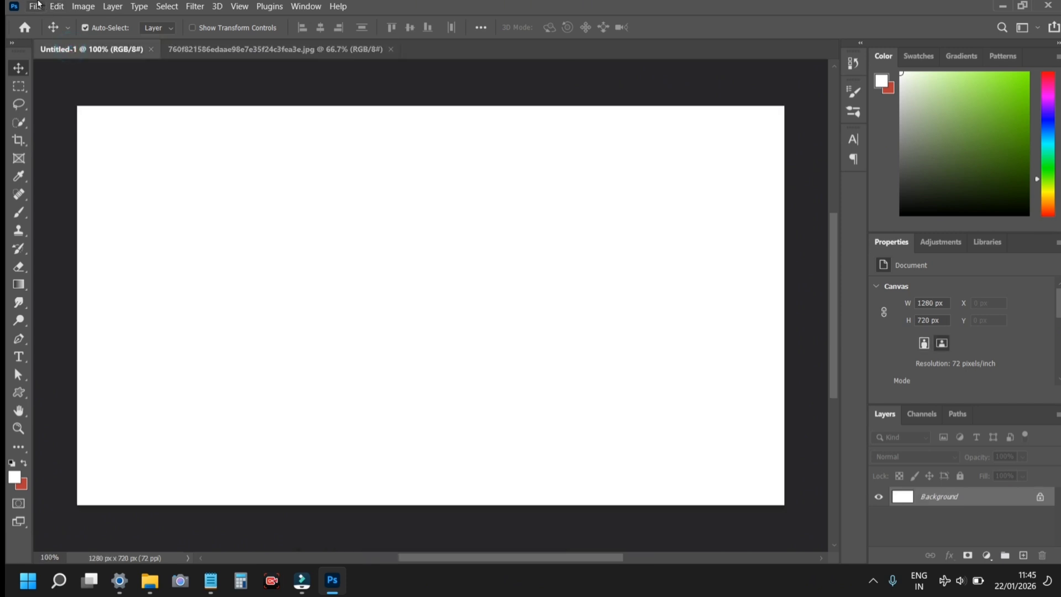
{"action": "left_click", "coordinate": [35, 7]}
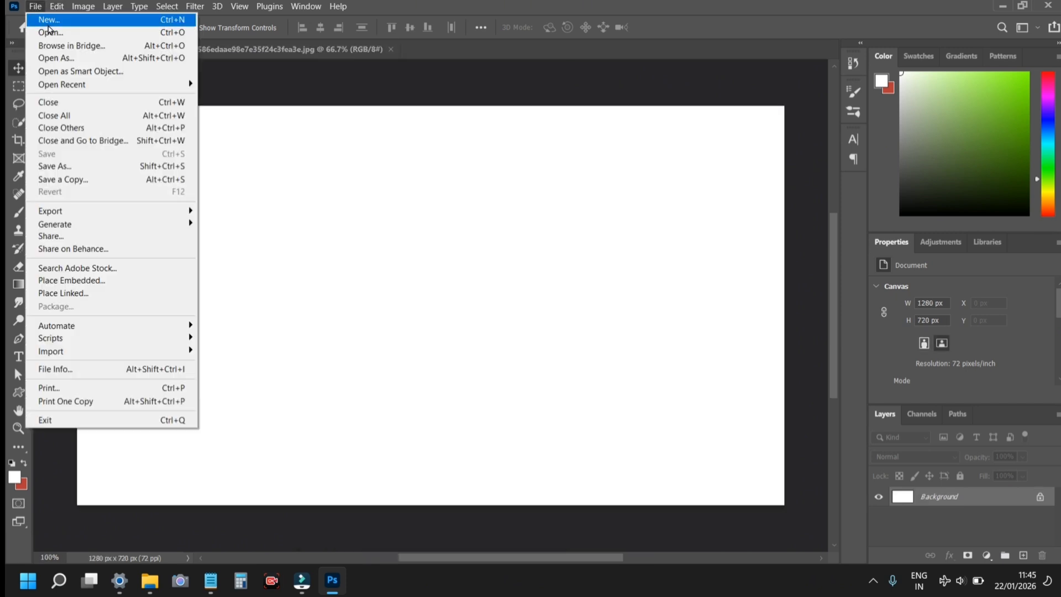
{"action": "key", "text": "Escape"}
{"action": "left_click", "coordinate": [277, 244]}
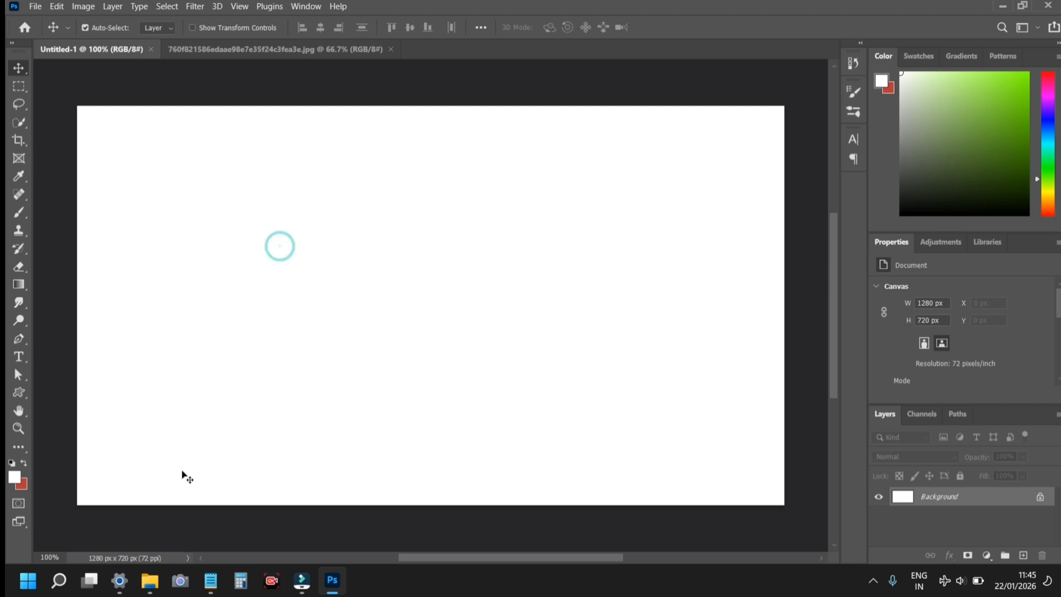
{"action": "left_click", "coordinate": [150, 581]}
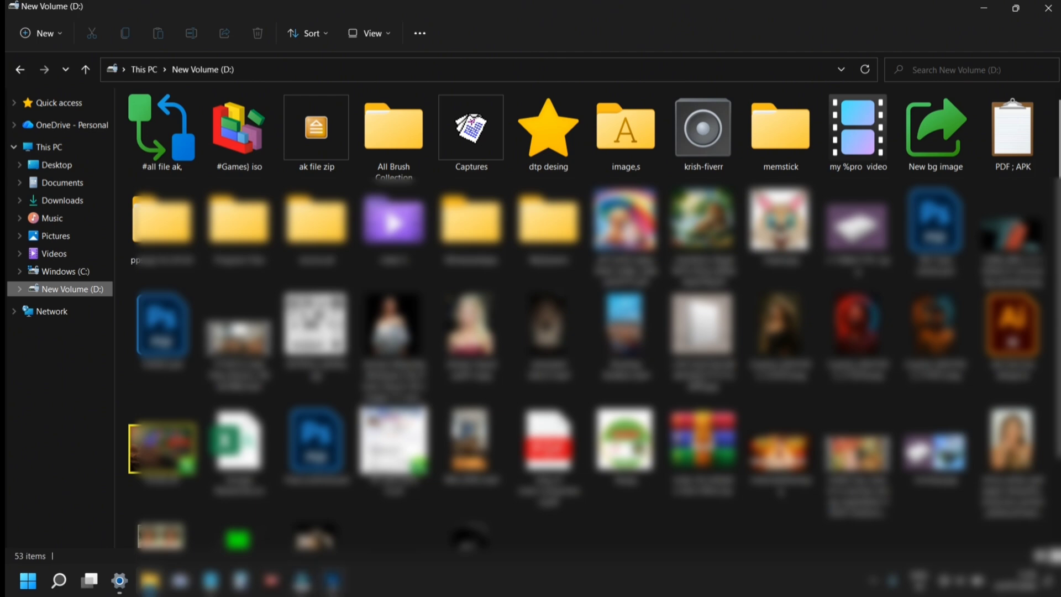
{"action": "left_click", "coordinate": [332, 581]}
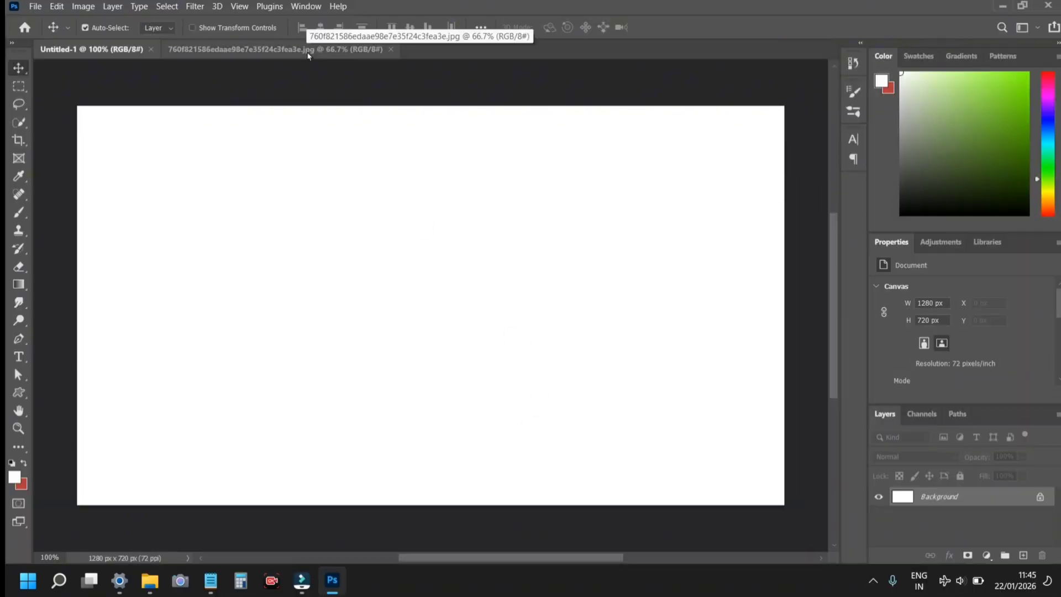
{"action": "left_click", "coordinate": [107, 51]}
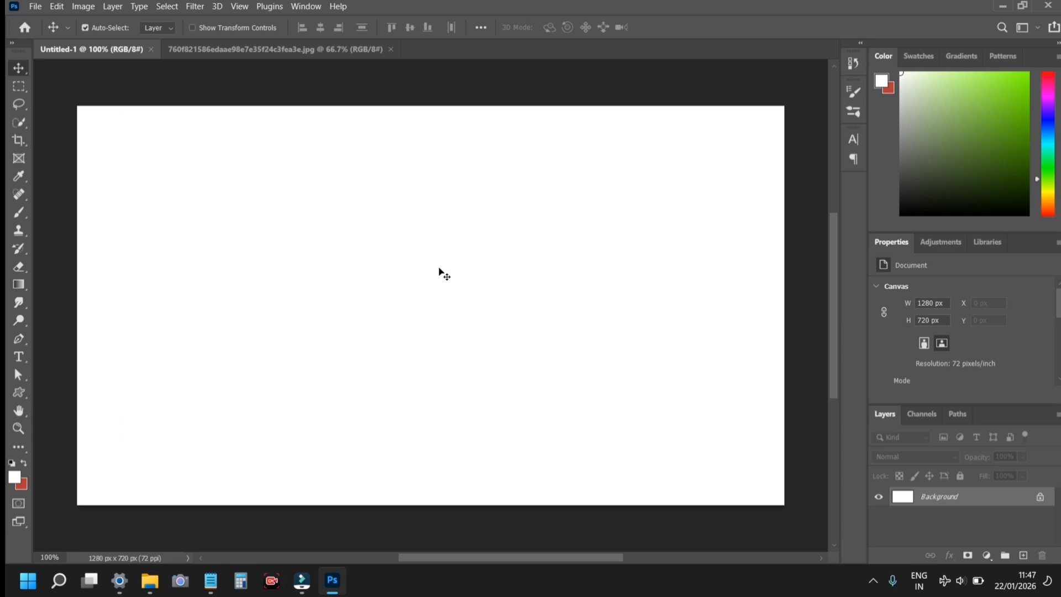
{"action": "left_click", "coordinate": [30, 7]}
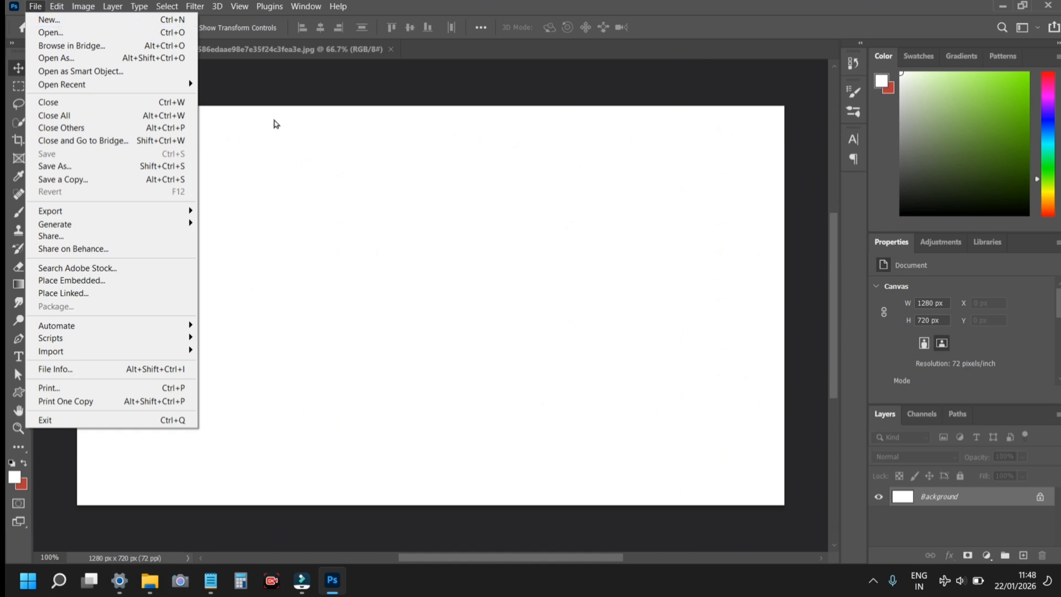
{"action": "left_click", "coordinate": [254, 55]}
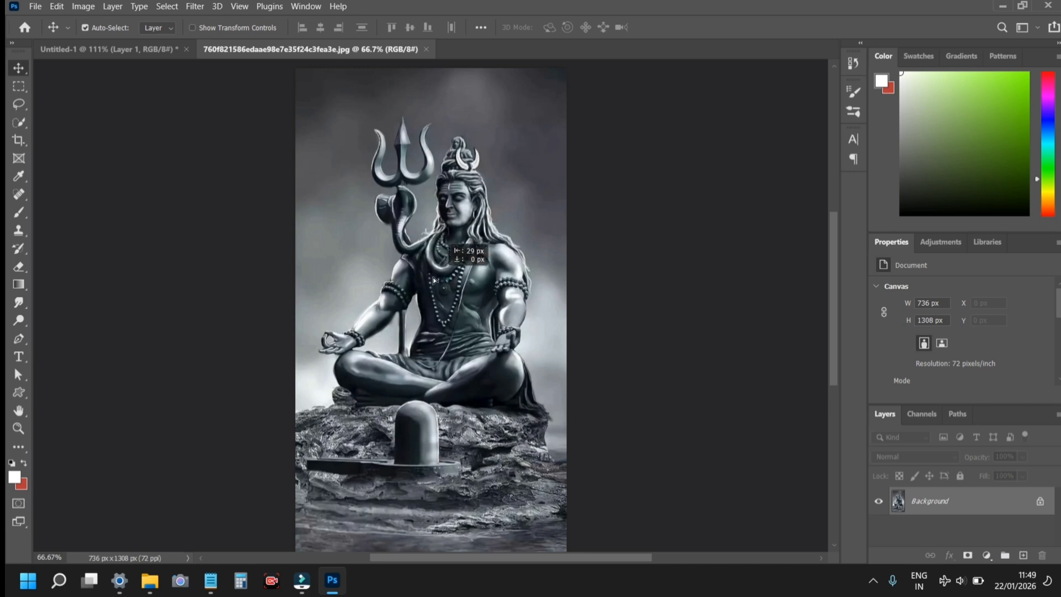
Try to move the locked Background layer of the Shiva image, declining its conversion to a normal layer.
{"action": "left_click_drag", "start_coordinate": [452, 283], "coordinate": [423, 282]}
{"action": "left_click", "coordinate": [689, 256]}
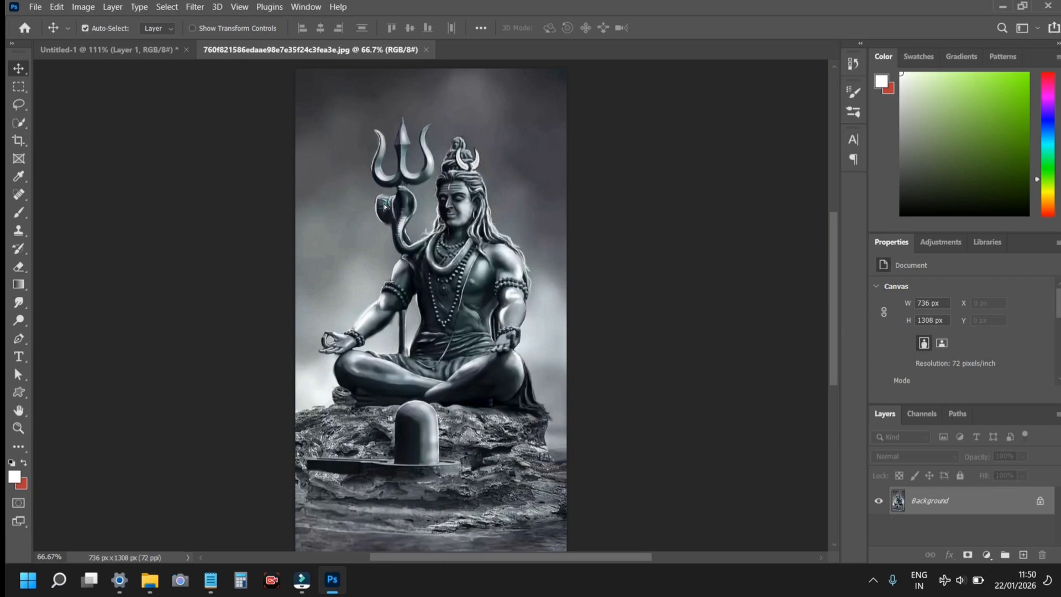
{"action": "left_click_drag", "start_coordinate": [389, 209], "coordinate": [275, 231]}
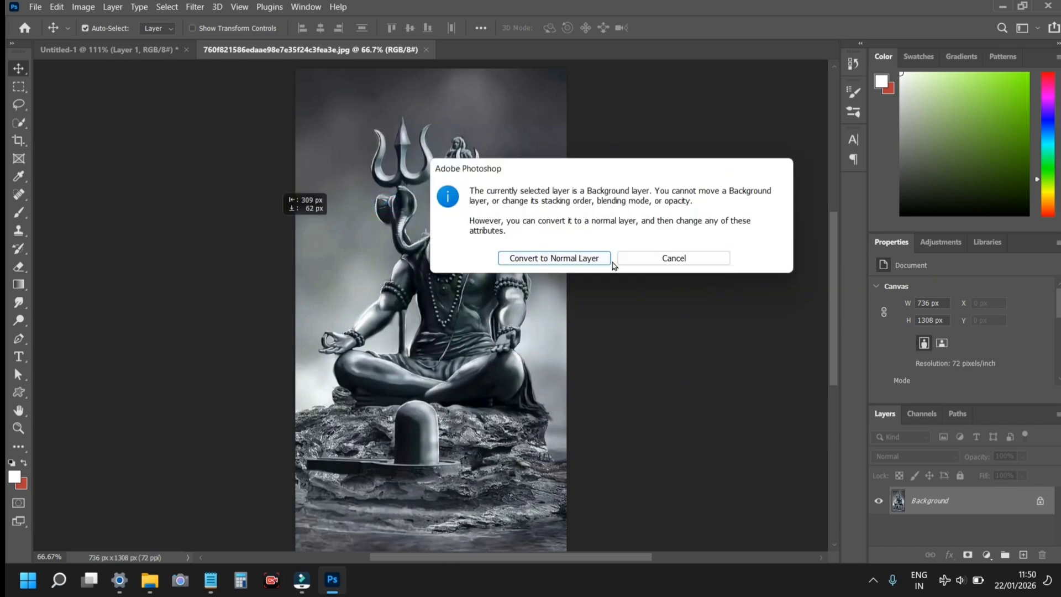
{"action": "left_click", "coordinate": [670, 261]}
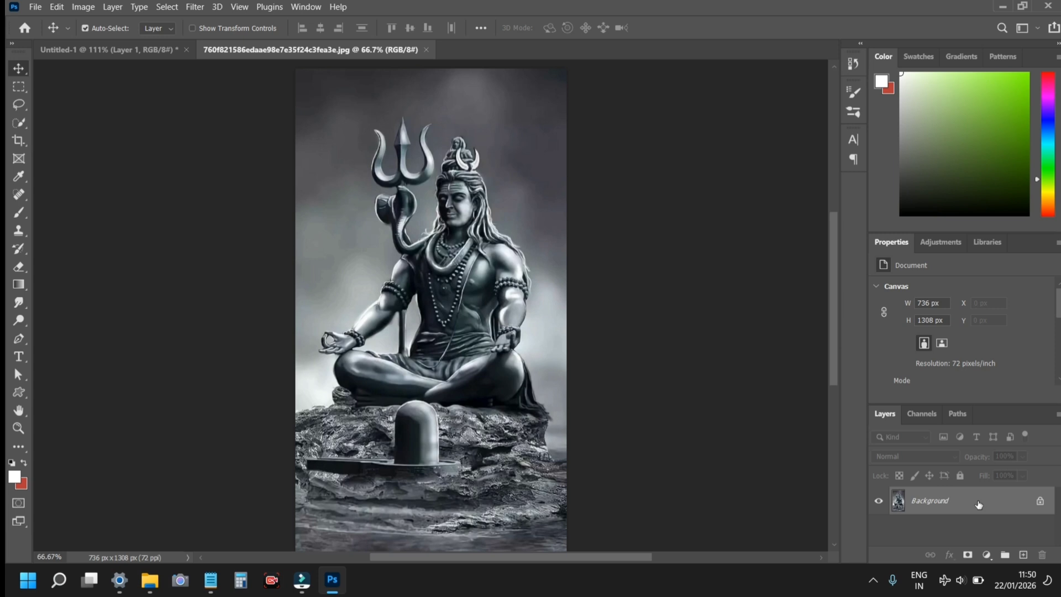
Unlock the Shiva image's Background layer as a normal layer, try moving it, and toggle its lock on and off.
{"action": "left_click", "coordinate": [1041, 505]}
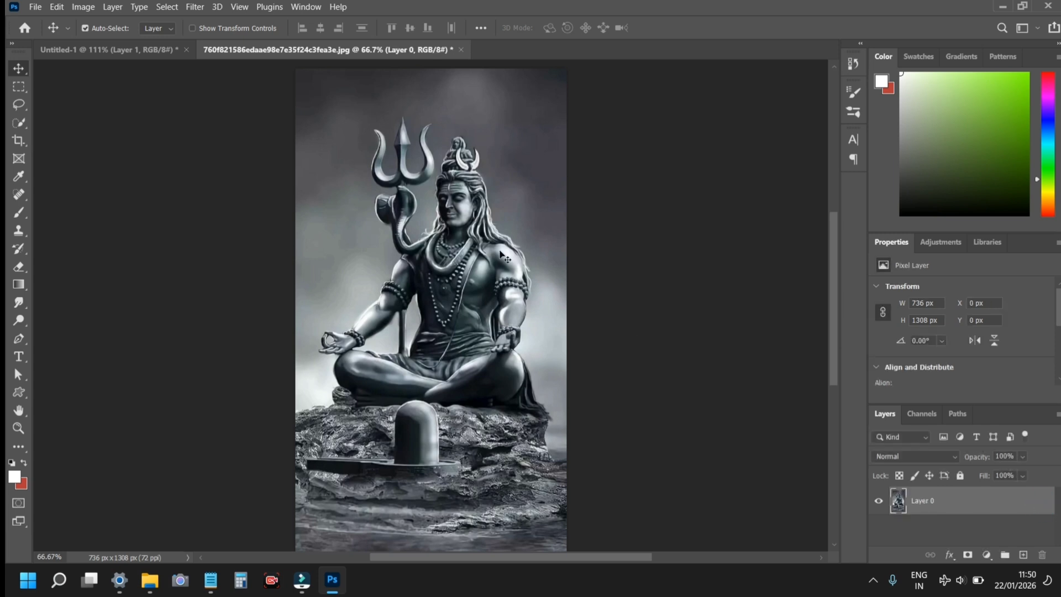
{"action": "mouse_move", "coordinate": [486, 245]}
{"action": "left_mouse_down"}
{"action": "mouse_move", "coordinate": [520, 250]}
{"action": "mouse_move", "coordinate": [486, 244]}
{"action": "left_mouse_up"}
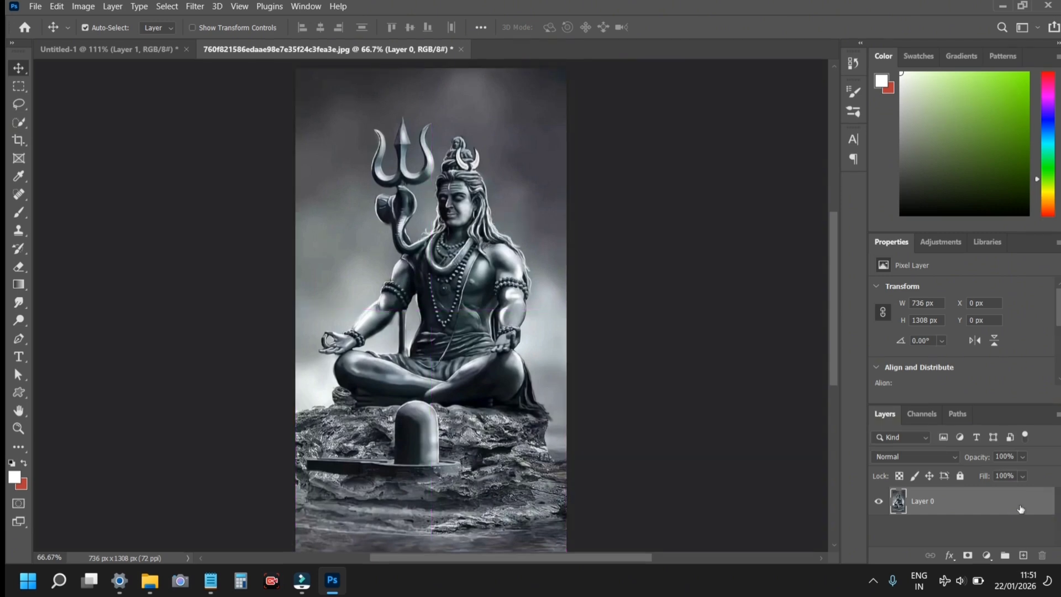
{"action": "key", "text": "ctrl+slash"}
{"action": "left_click", "coordinate": [1041, 502]}
Look through the layer's blend modes and opacity slider, keeping Normal mode at 100% opacity.
{"action": "left_click", "coordinate": [917, 456]}
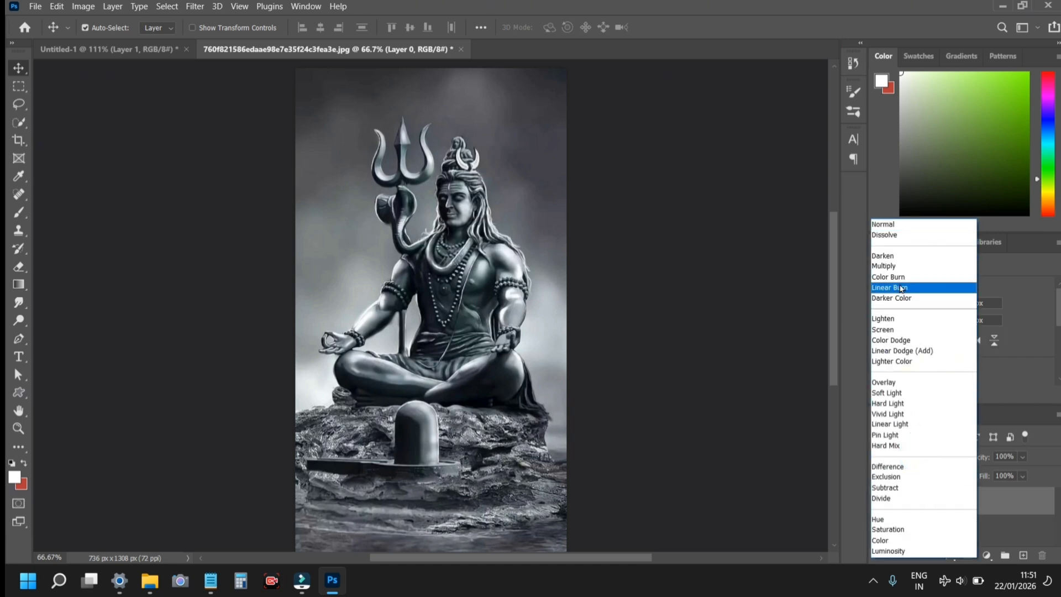
{"action": "left_click", "coordinate": [687, 396]}
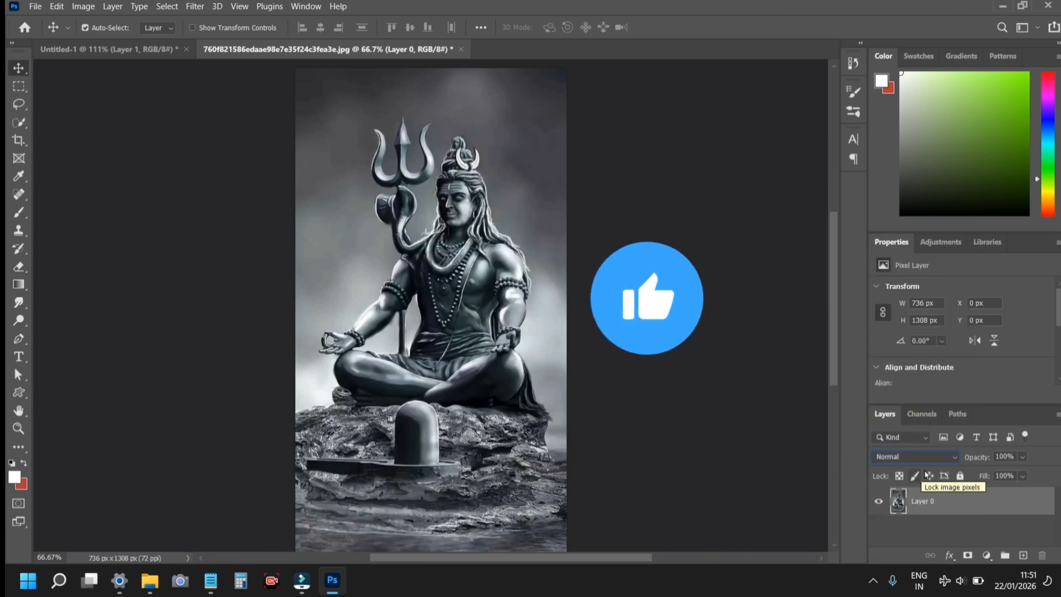
{"action": "left_click", "coordinate": [1023, 457]}
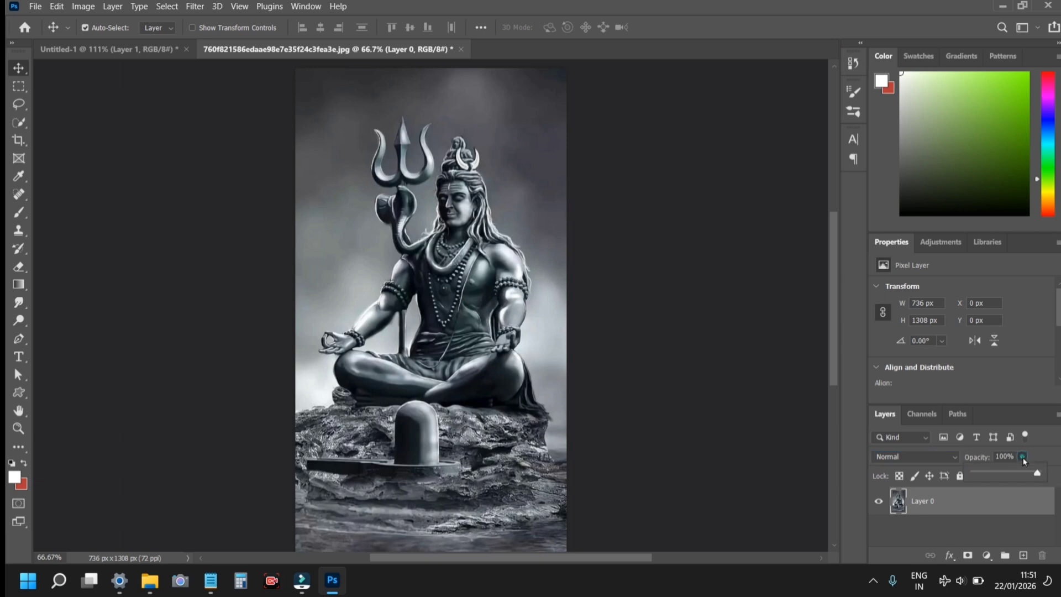
{"action": "mouse_move", "coordinate": [1039, 471]}
{"action": "left_mouse_down"}
{"action": "mouse_move", "coordinate": [1013, 476]}
{"action": "mouse_move", "coordinate": [1054, 482]}
{"action": "mouse_move", "coordinate": [1047, 487]}
{"action": "left_mouse_up"}
{"action": "left_click", "coordinate": [925, 504]}
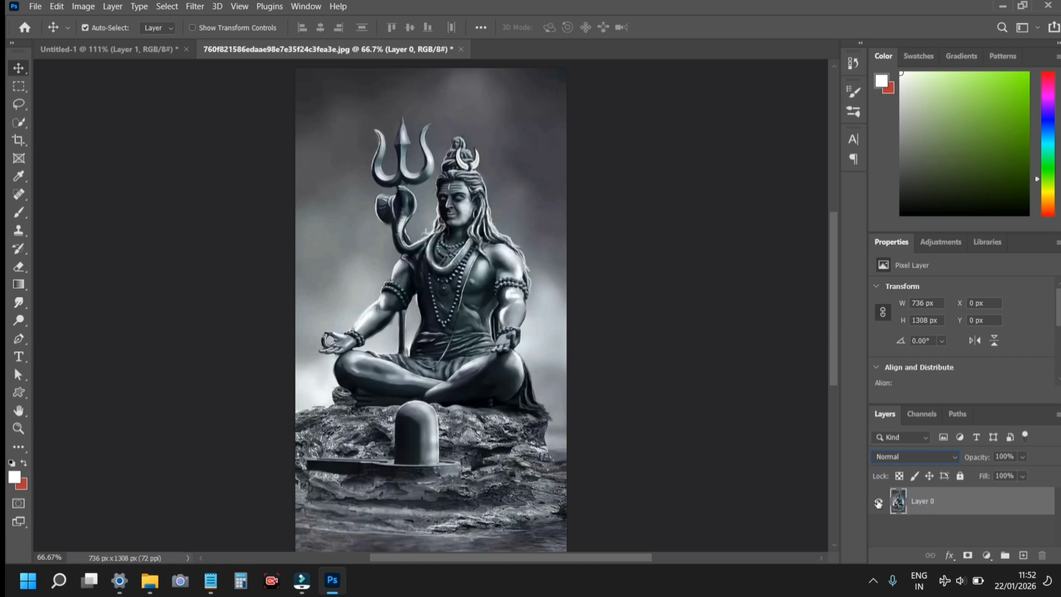
Toggle the visibility of the Shiva image's Layer 0 and leave the layer hidden.
{"action": "left_click", "coordinate": [878, 502]}
{"action": "left_click", "coordinate": [879, 502]}
{"action": "left_click", "coordinate": [879, 502]}
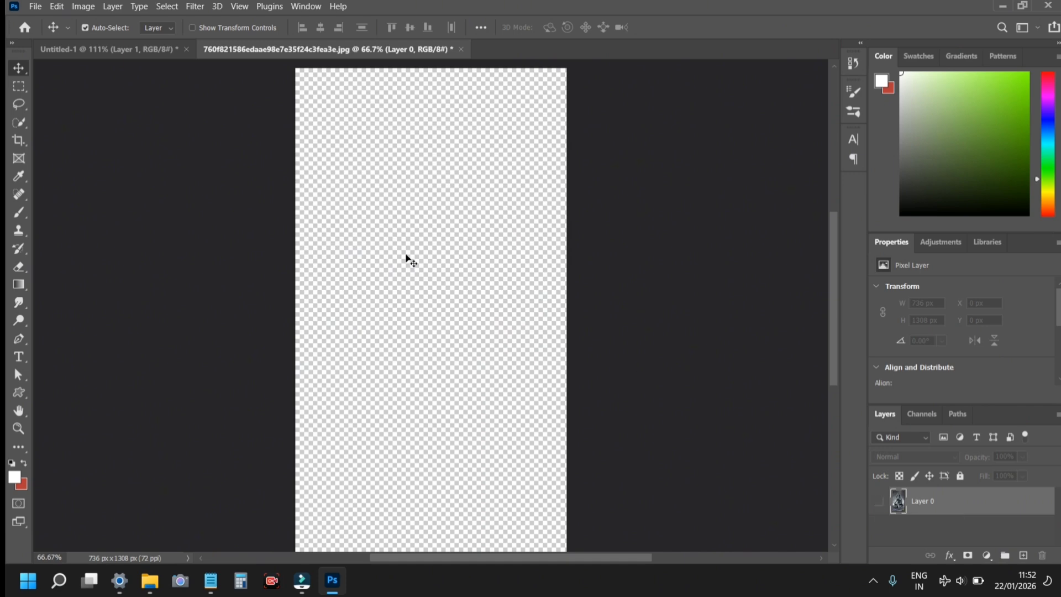
Toggle the visibility of the Shiva image's Layer 0 and leave the layer shown.
{"action": "left_click", "coordinate": [879, 501]}
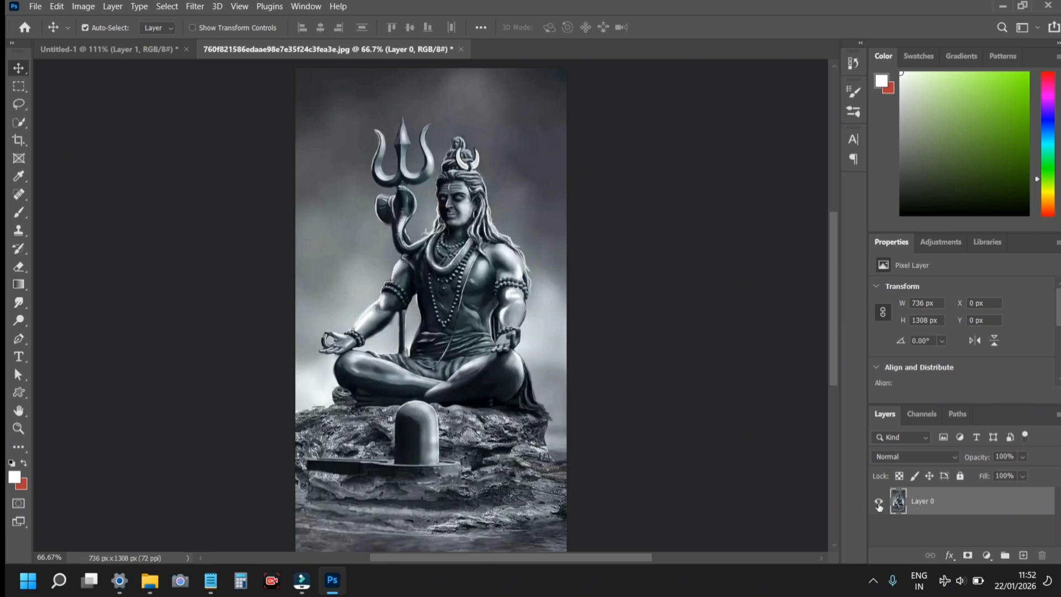
{"action": "left_click", "coordinate": [879, 503]}
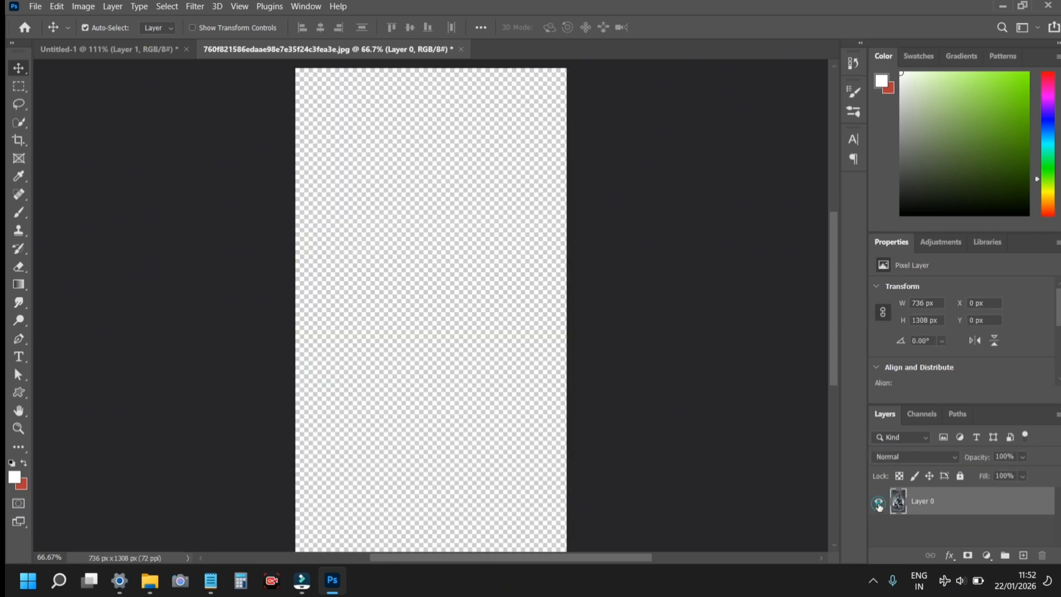
{"action": "left_click", "coordinate": [879, 503]}
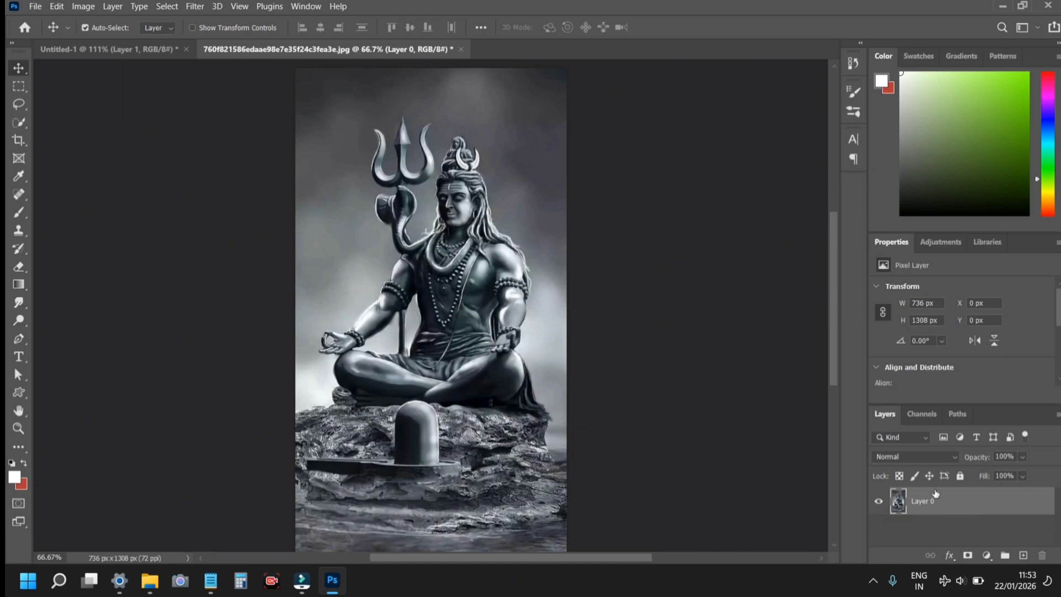
Add two empty layers above Layer 0, creating the second through the New Layer dialog with its default name Layer 2.
{"action": "left_click", "coordinate": [1025, 556]}
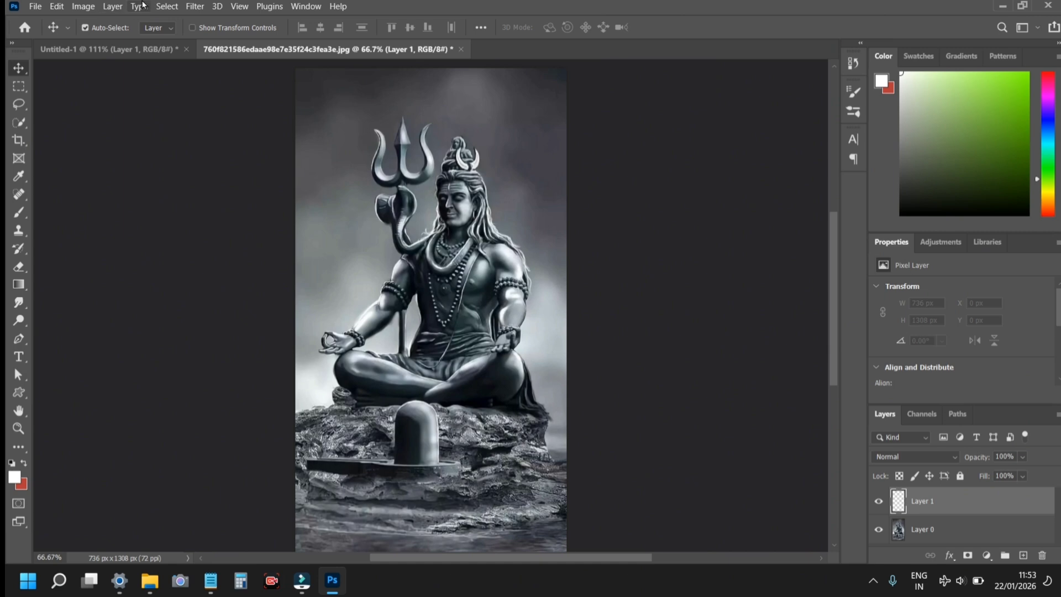
{"action": "left_click", "coordinate": [114, 6]}
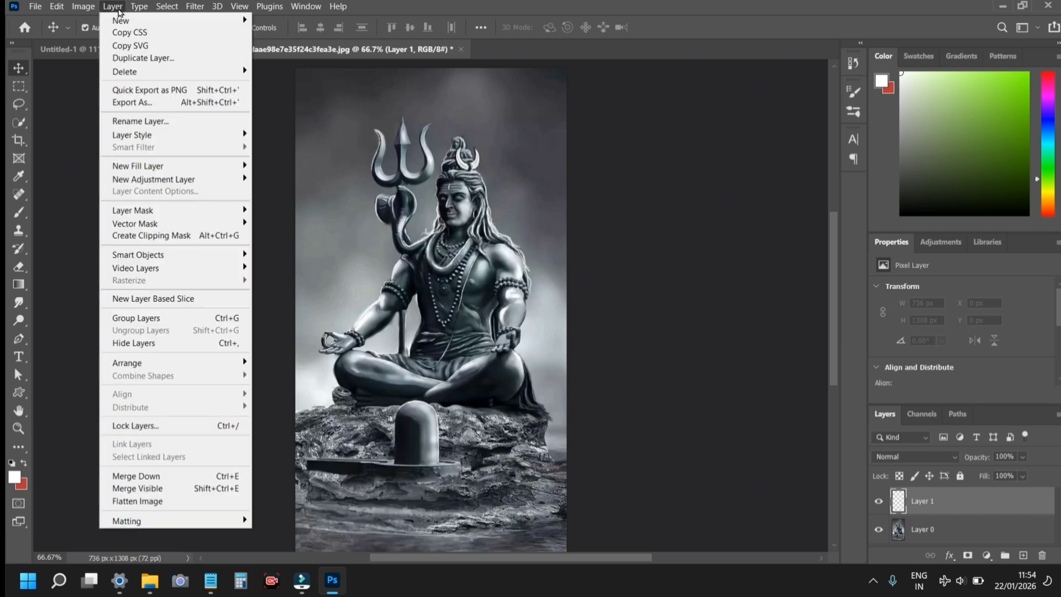
{"action": "mouse_move", "coordinate": [124, 26]}
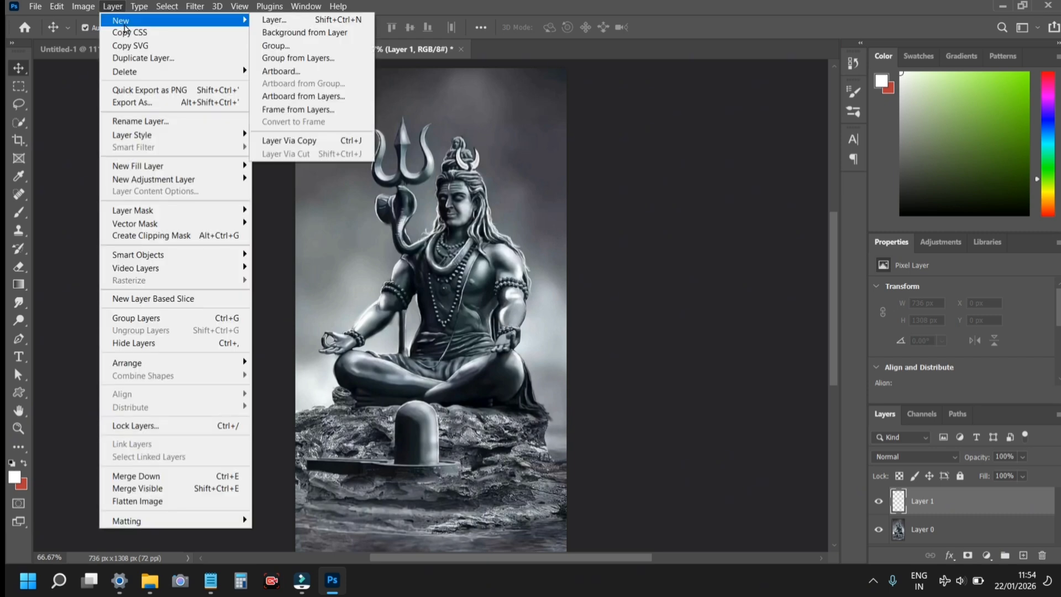
{"action": "left_click", "coordinate": [307, 21]}
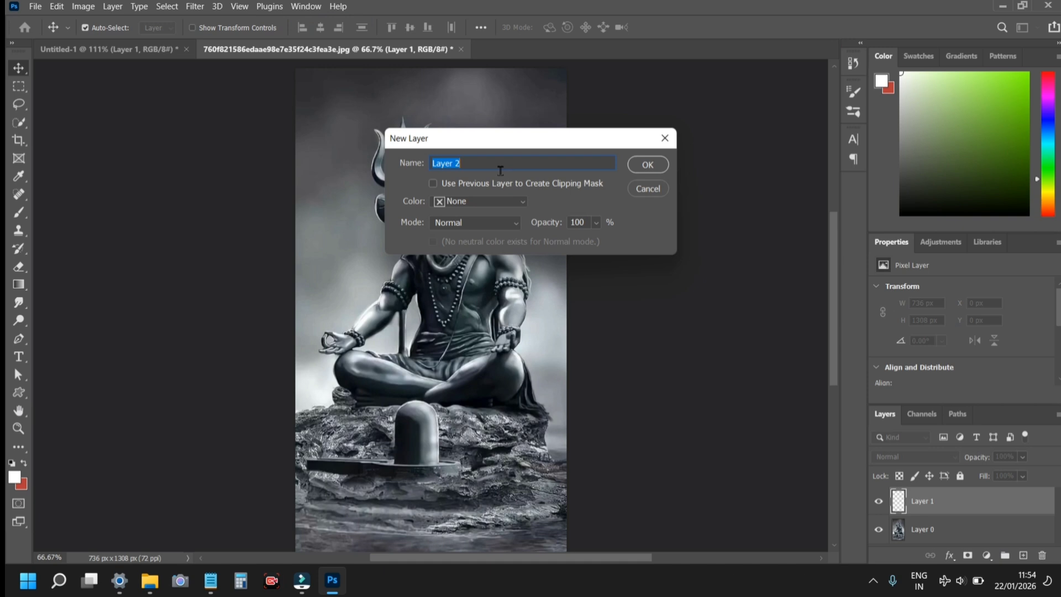
{"action": "key", "text": "Return"}
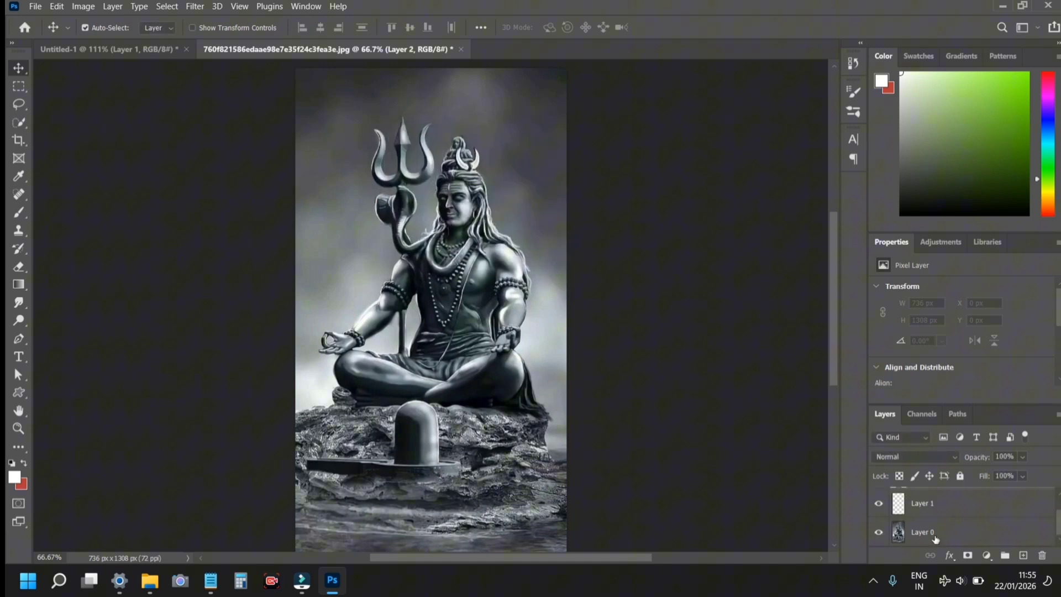
Delete the empty Layer 1 from the Shiva image and confirm the deletion.
{"action": "left_click", "coordinate": [907, 507]}
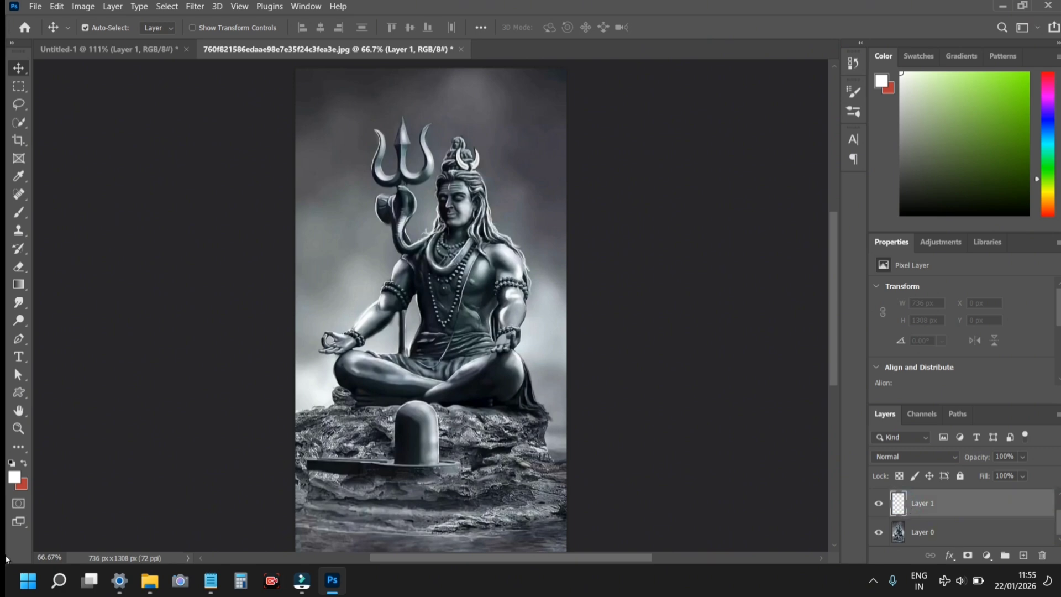
{"action": "left_click", "coordinate": [1042, 556]}
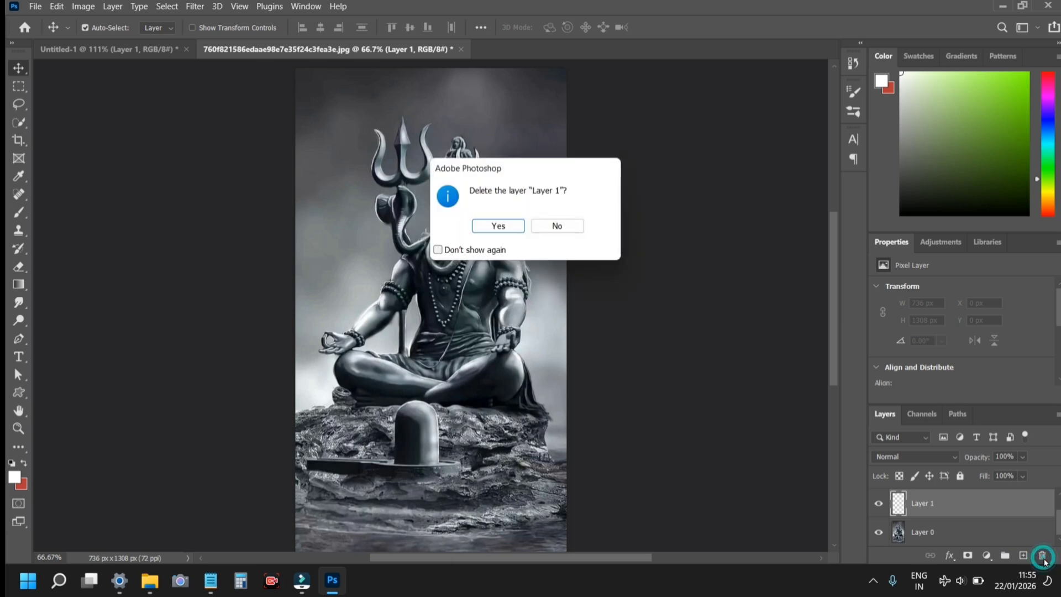
{"action": "left_click", "coordinate": [498, 226]}
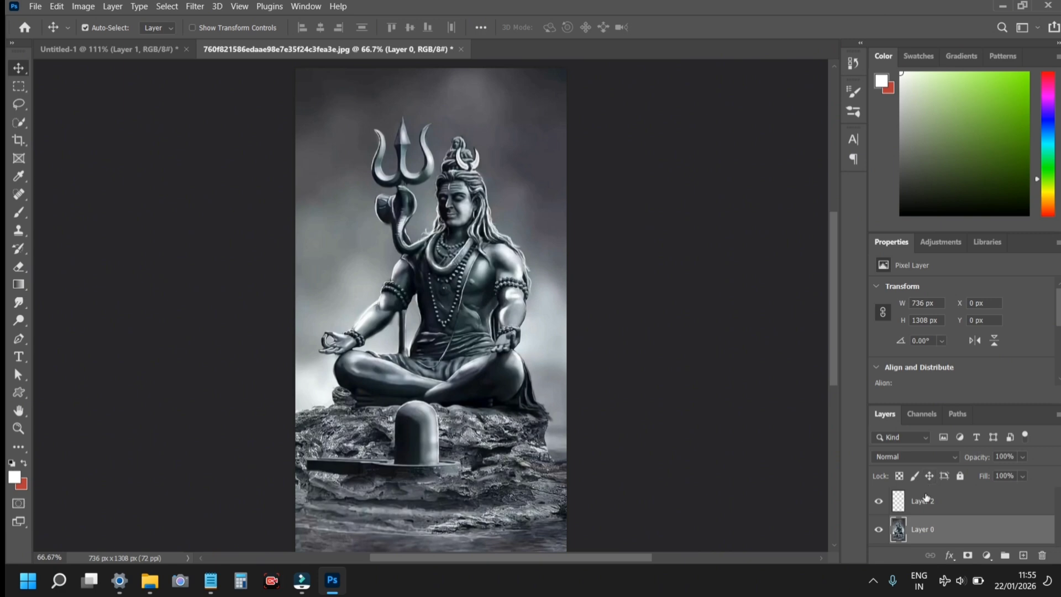
Rename Layer 2 as aaa and view its Layer Style options, closing them without changes.
{"action": "left_click", "coordinate": [921, 514]}
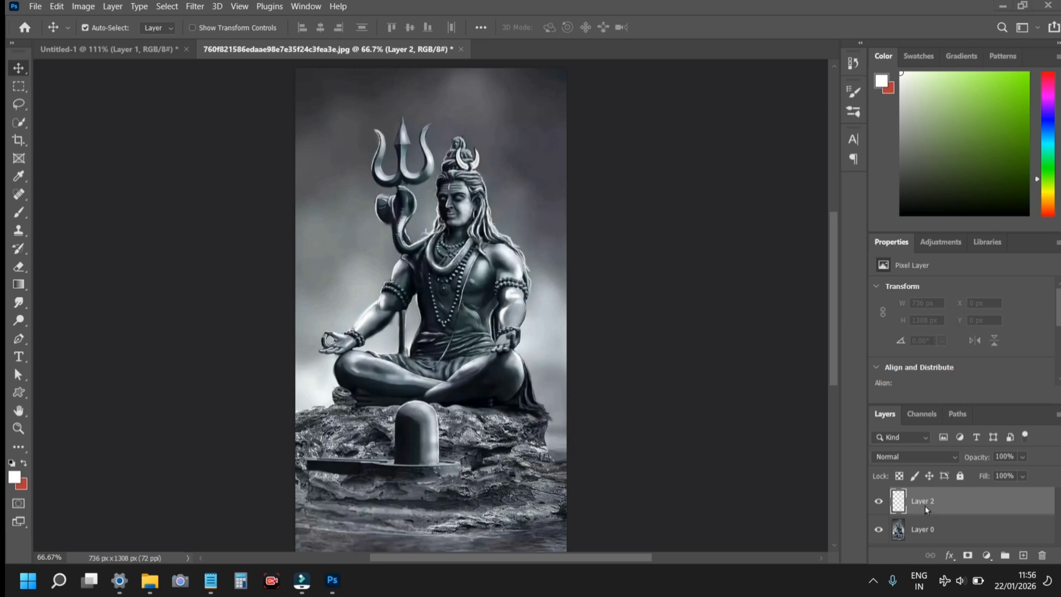
{"action": "left_click", "coordinate": [926, 504]}
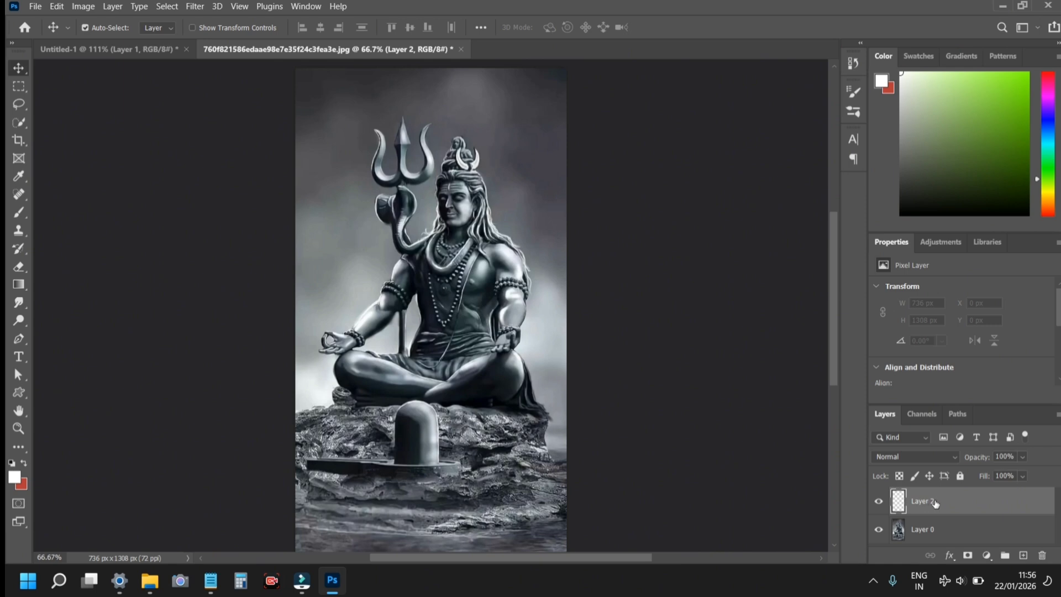
{"action": "double_click", "coordinate": [934, 504]}
{"action": "key", "text": "BackSpace"}
{"action": "type", "text": "kkoijk"}
{"action": "key", "text": "BackSpace"}
{"action": "key", "text": "BackSpace"}
{"action": "key", "text": "BackSpace"}
{"action": "key", "text": "BackSpace"}
{"action": "key", "text": "BackSpace"}
{"action": "key", "text": "BackSpace"}
{"action": "type", "text": "aaa"}
{"action": "left_click", "coordinate": [974, 504]}
{"action": "double_click", "coordinate": [1032, 510]}
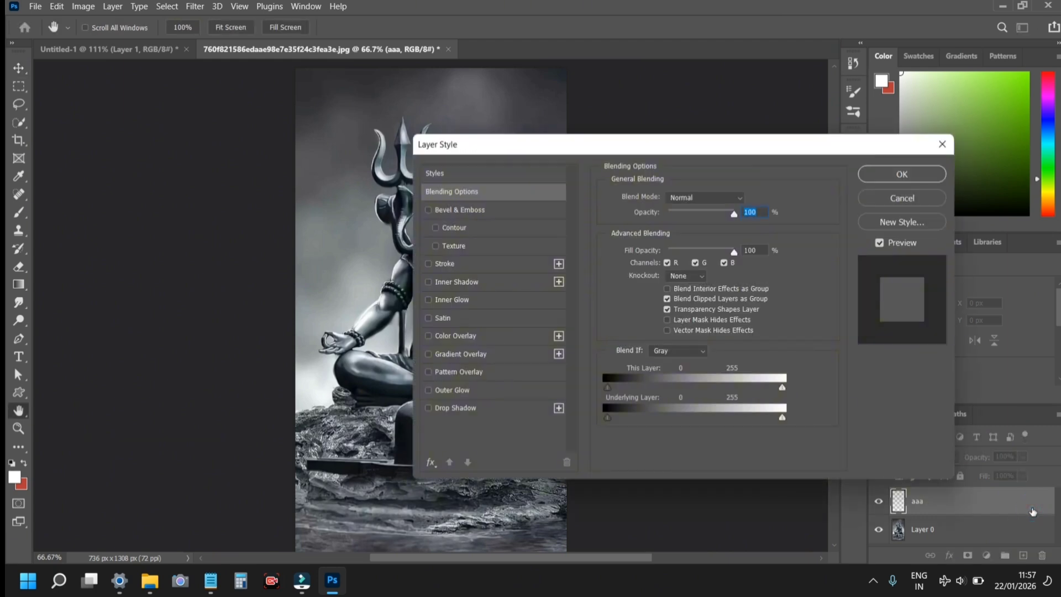
{"action": "left_click", "coordinate": [943, 144]}
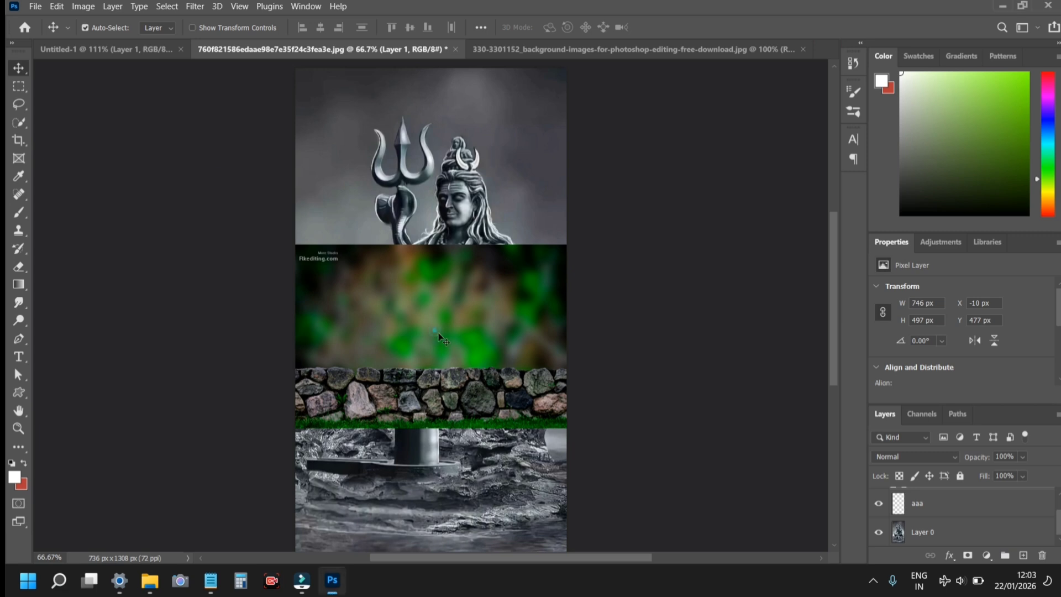
Move the stone-wall background layer up and down over the Shiva image, leaving it at about Y 363 px.
{"action": "left_click_drag", "start_coordinate": [482, 335], "coordinate": [482, 377]}
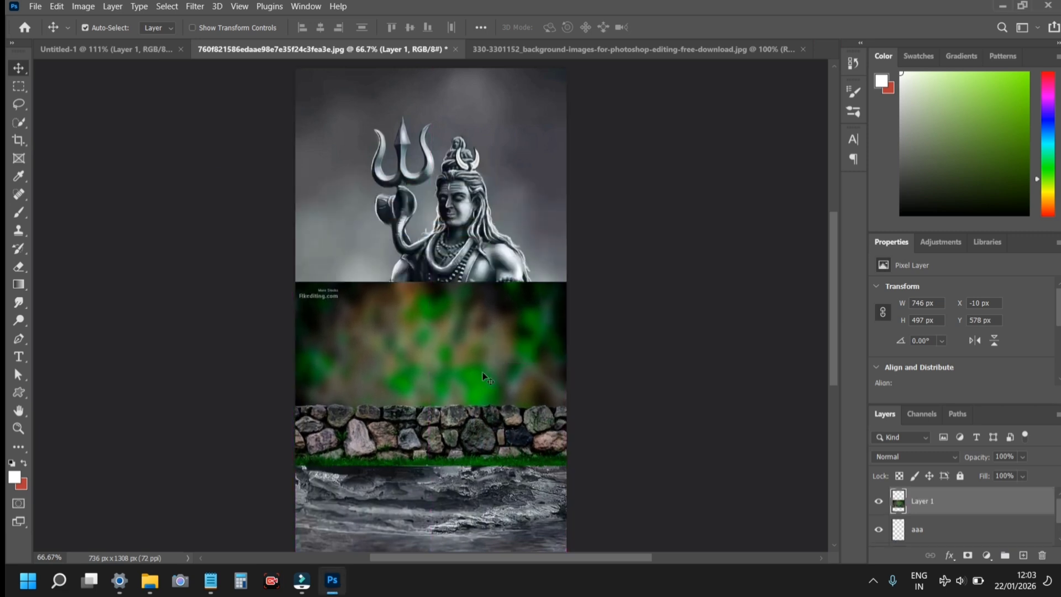
{"action": "left_click_drag", "start_coordinate": [432, 326], "coordinate": [442, 226]}
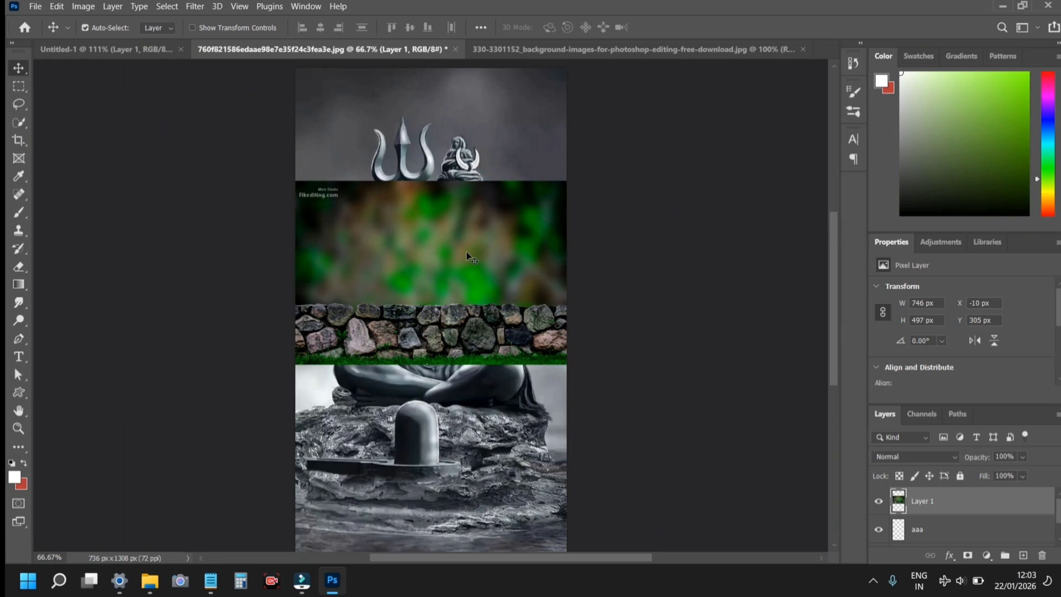
{"action": "left_click_drag", "start_coordinate": [470, 257], "coordinate": [469, 280]}
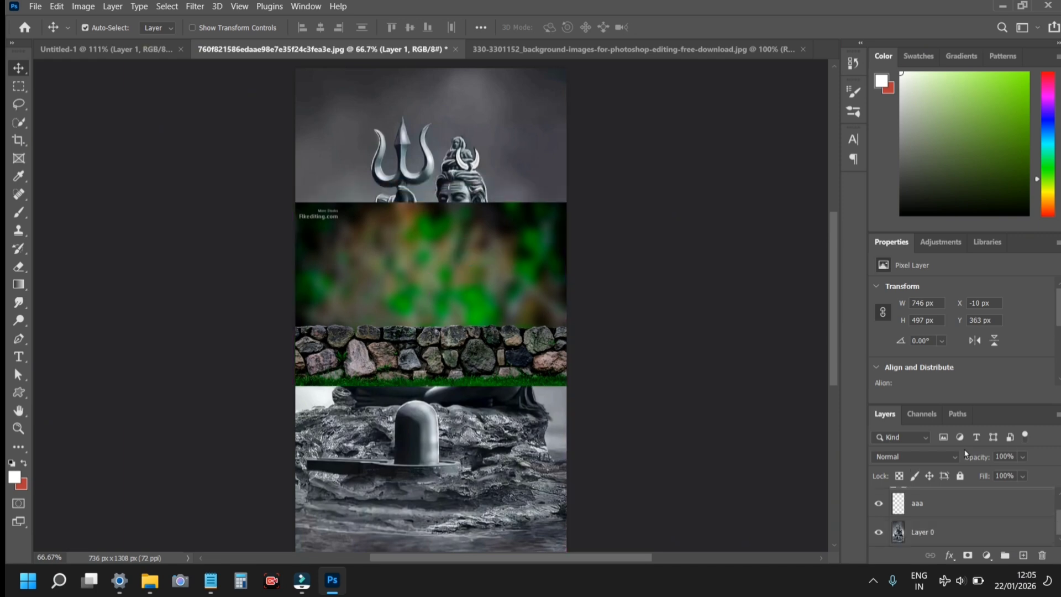
Preview the blend modes, such as Hard Mix, on the stone-wall layer and keep Normal mode.
{"action": "left_click", "coordinate": [915, 457]}
{"action": "left_click", "coordinate": [753, 402]}
{"action": "left_click", "coordinate": [898, 459]}
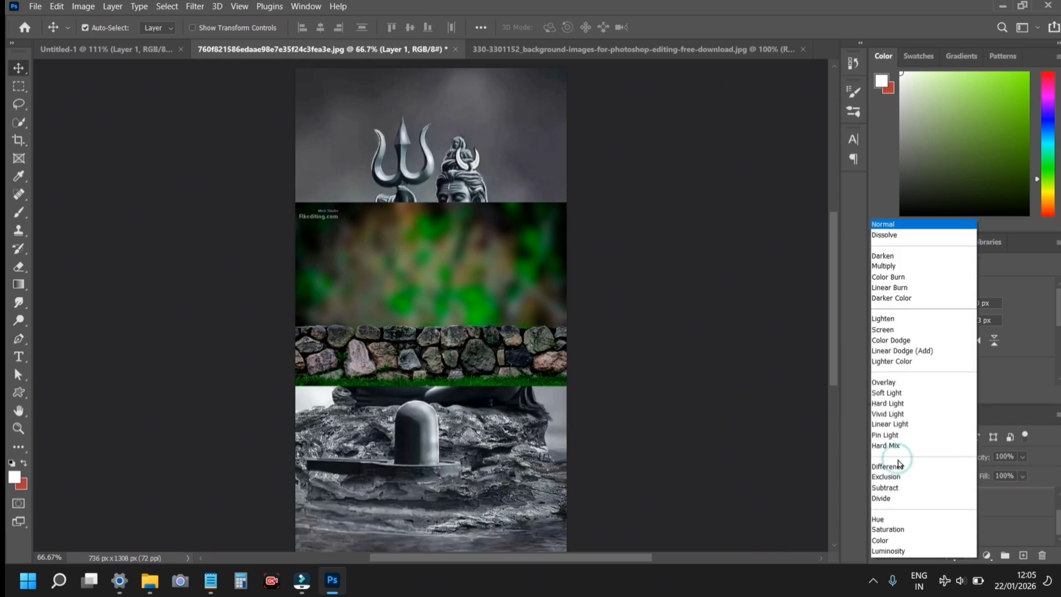
{"action": "left_click", "coordinate": [760, 421]}
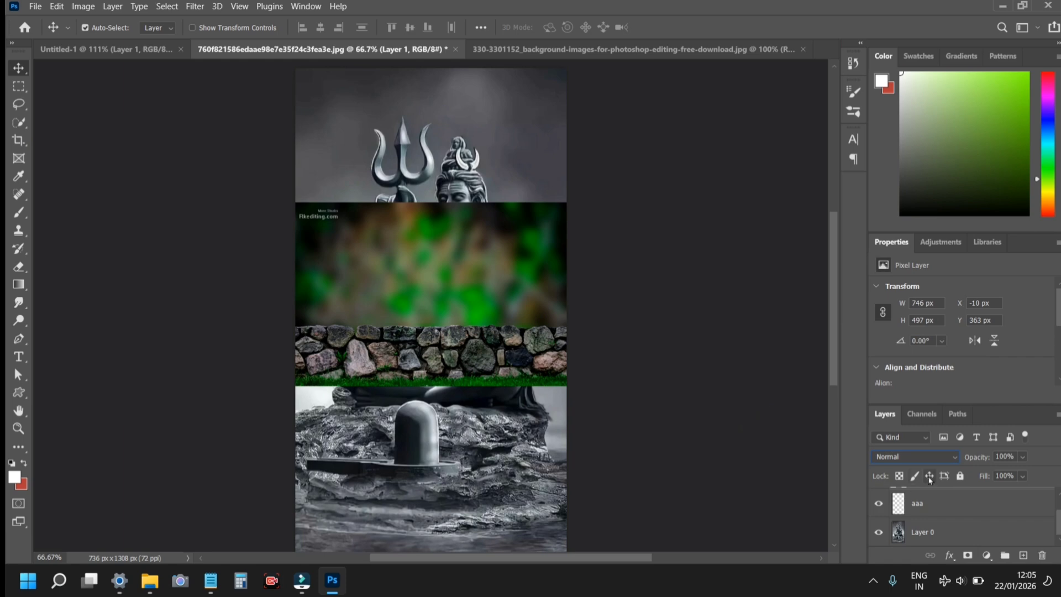
{"action": "left_click", "coordinate": [920, 458]}
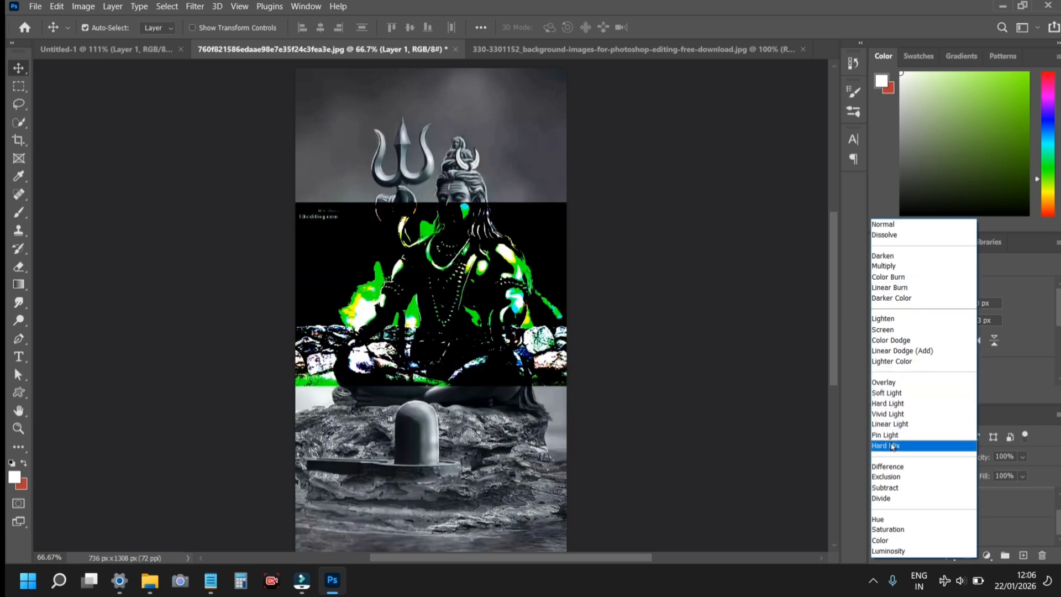
{"action": "left_click", "coordinate": [986, 442]}
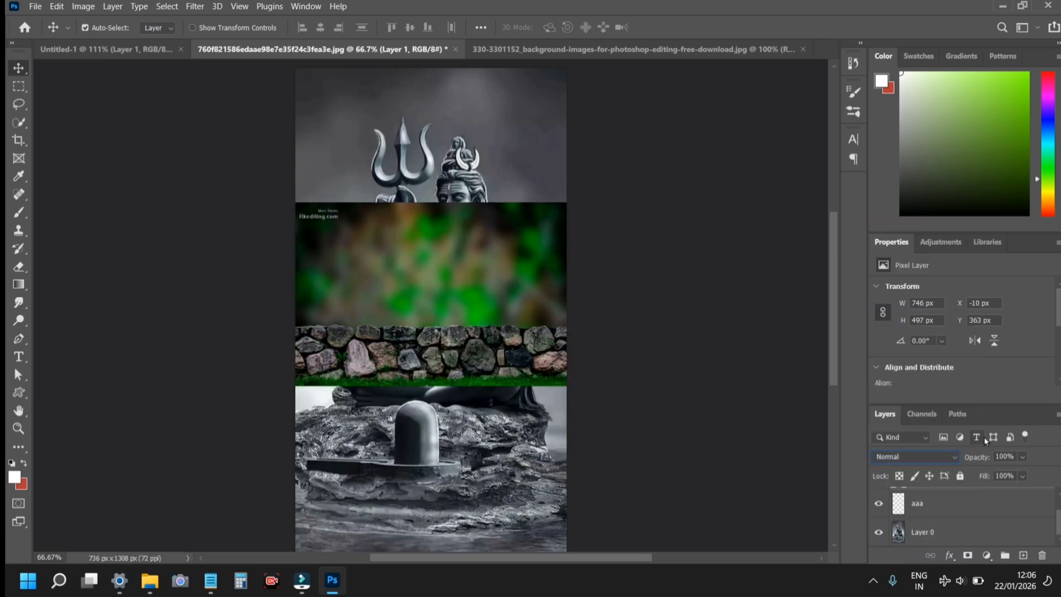
View the image's colour channels, the gradient presets and the colour swatches.
{"action": "left_click", "coordinate": [917, 419]}
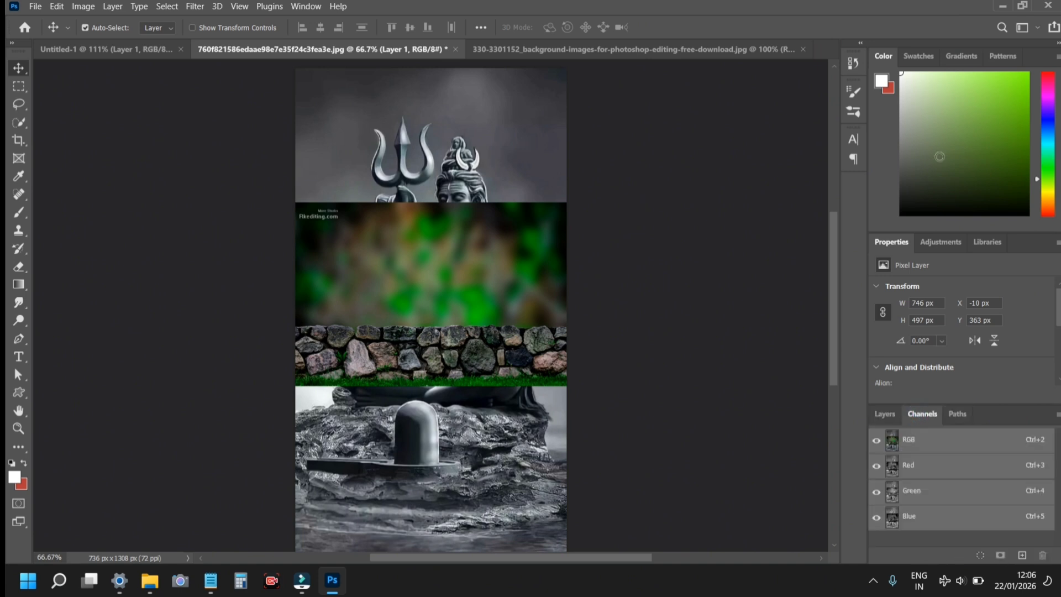
{"action": "left_click", "coordinate": [961, 56]}
{"action": "left_click", "coordinate": [910, 56]}
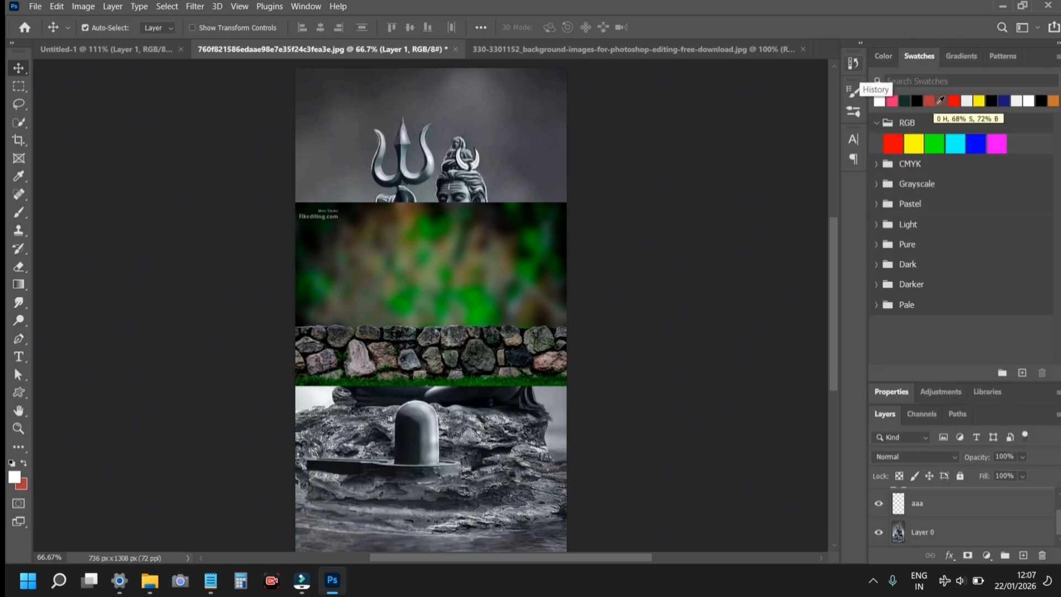
Display the 3D panel, dismiss the notice about discontinued 3D features, and leave the panel collapsed after expanding it once.
{"action": "left_click", "coordinate": [299, 6]}
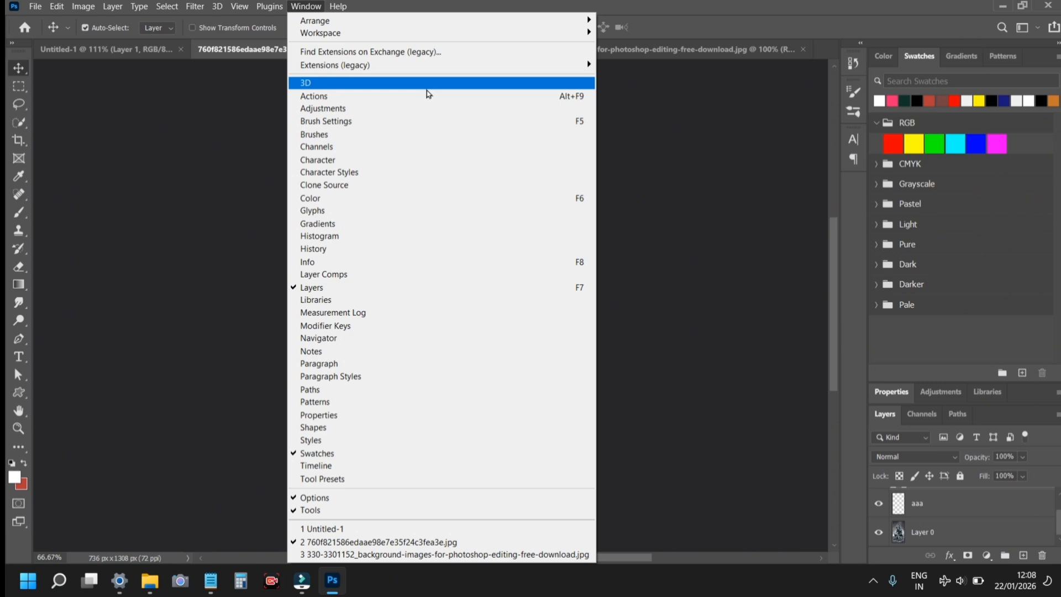
{"action": "left_click", "coordinate": [429, 83]}
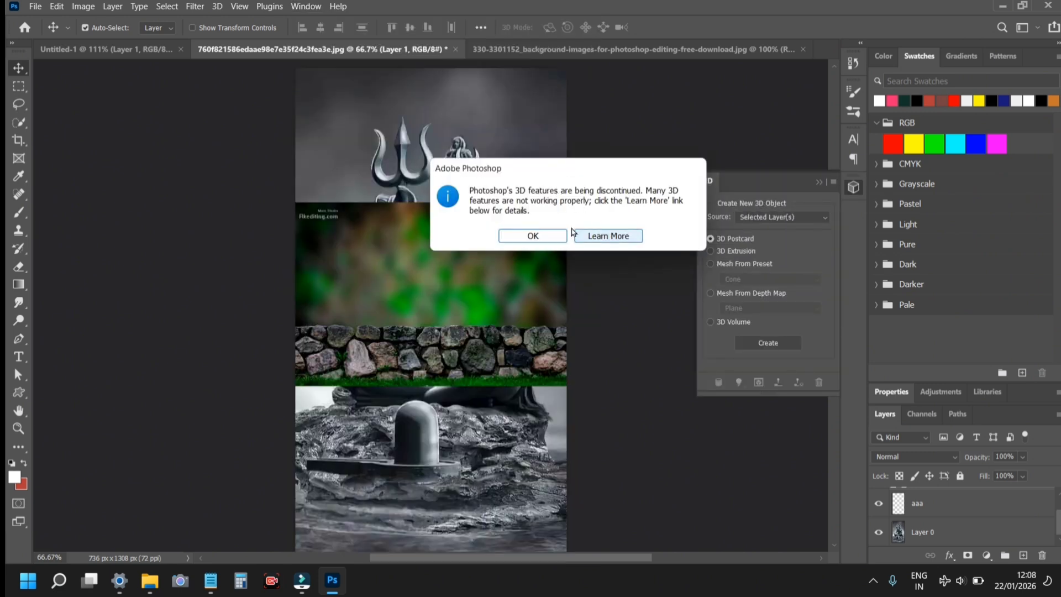
{"action": "left_click", "coordinate": [536, 237]}
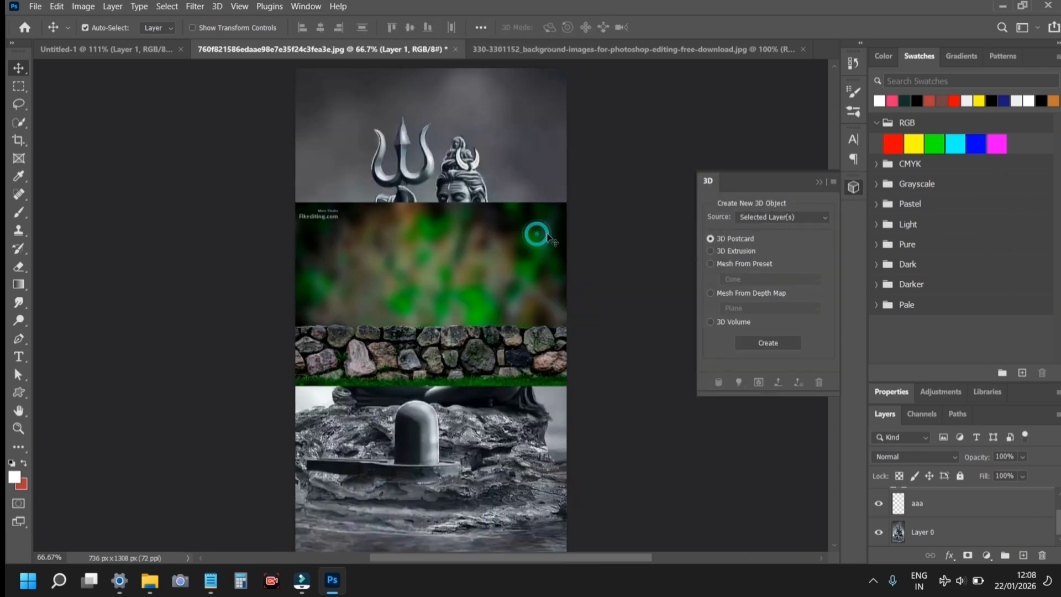
{"action": "left_click", "coordinate": [820, 183]}
{"action": "left_click", "coordinate": [853, 188]}
{"action": "left_click", "coordinate": [821, 183]}
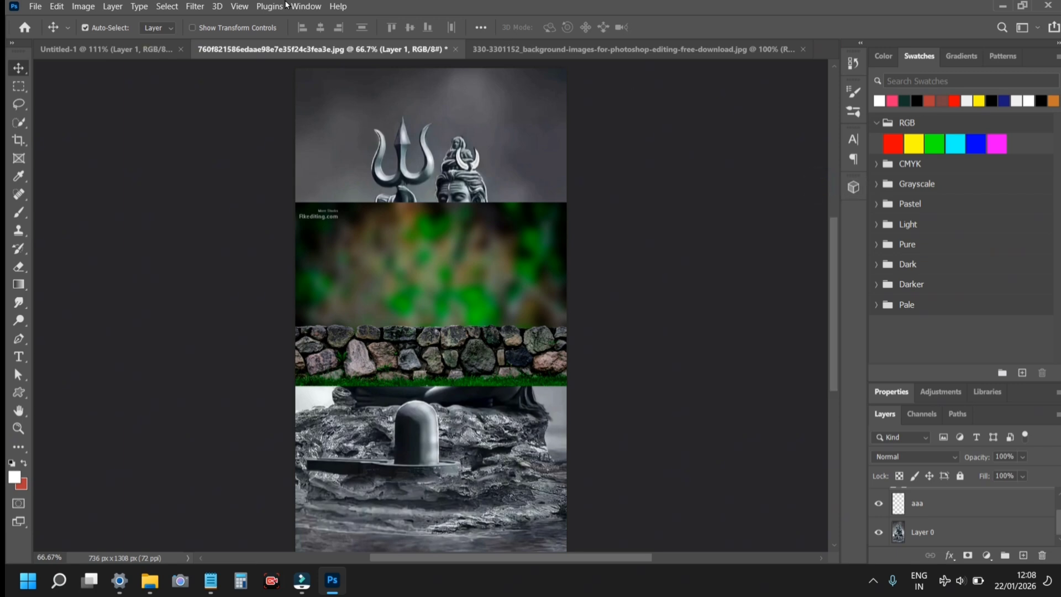
{"action": "left_click", "coordinate": [306, 6]}
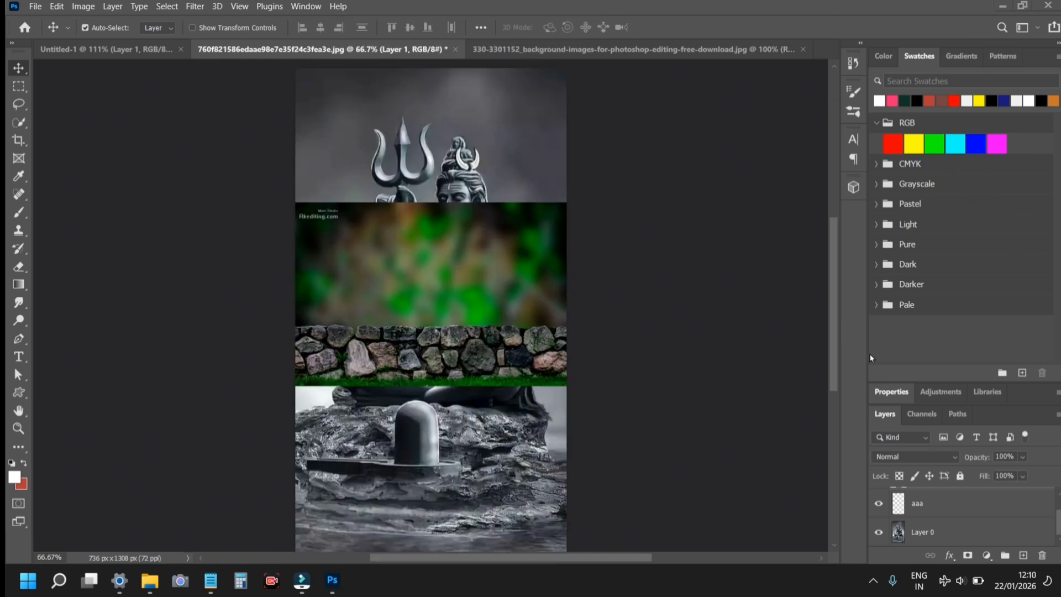
Look through the available workspaces, try choosing the 3D workspace, and select Essentials again.
{"action": "left_click", "coordinate": [1022, 27]}
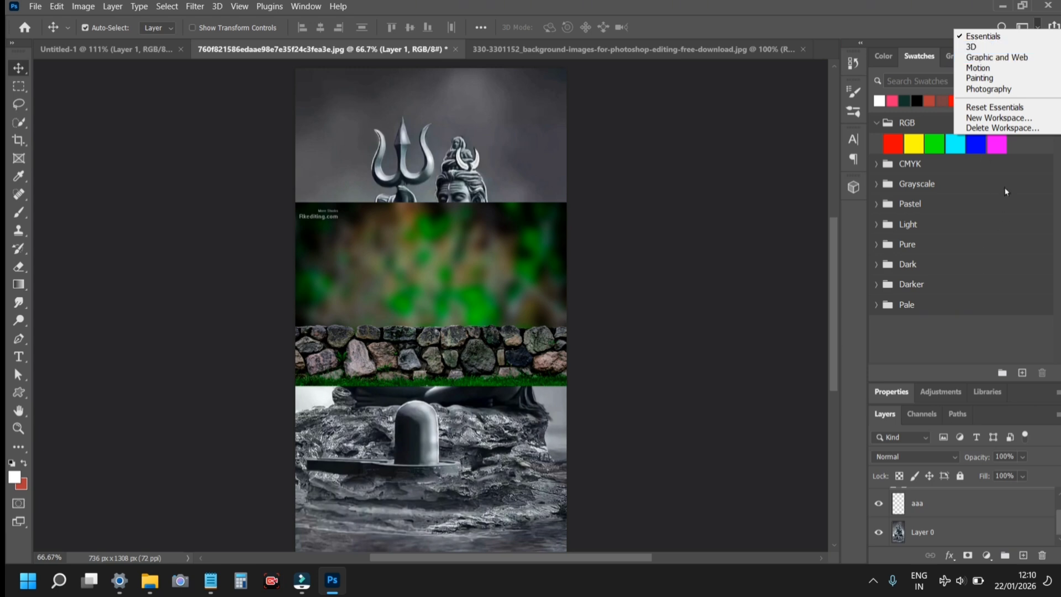
{"action": "left_click", "coordinate": [1041, 34]}
{"action": "left_click", "coordinate": [1041, 33]}
{"action": "left_click", "coordinate": [1041, 33]}
{"action": "left_click", "coordinate": [1041, 33]}
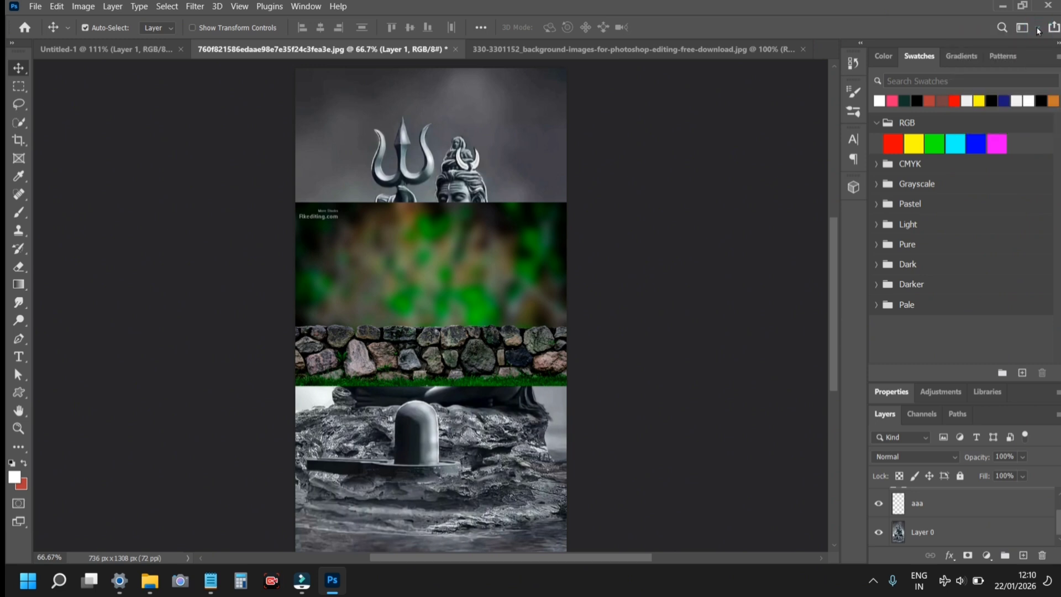
{"action": "left_click", "coordinate": [1038, 32]}
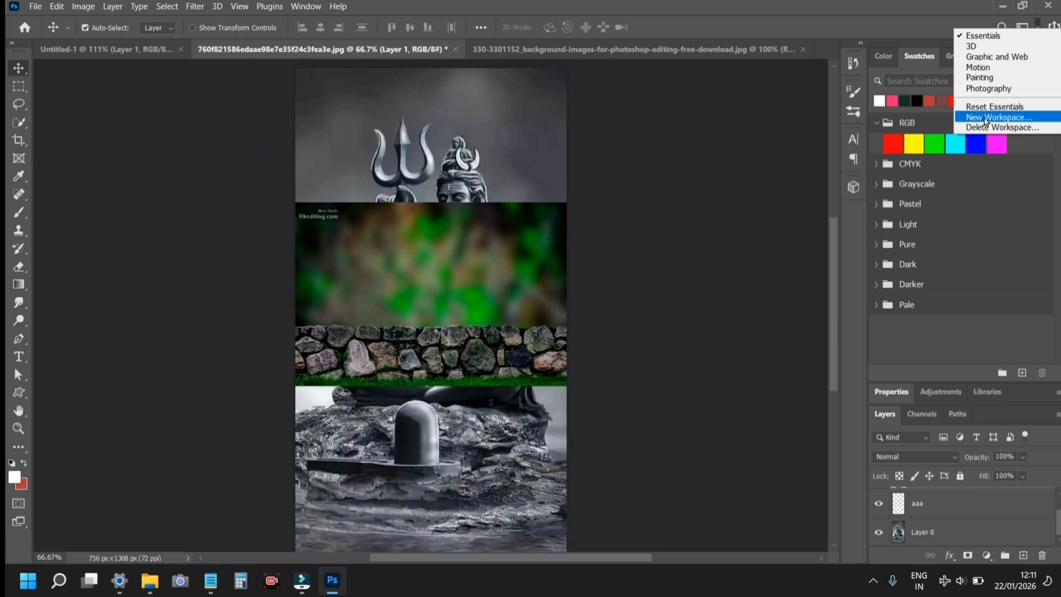
{"action": "left_click", "coordinate": [983, 47]}
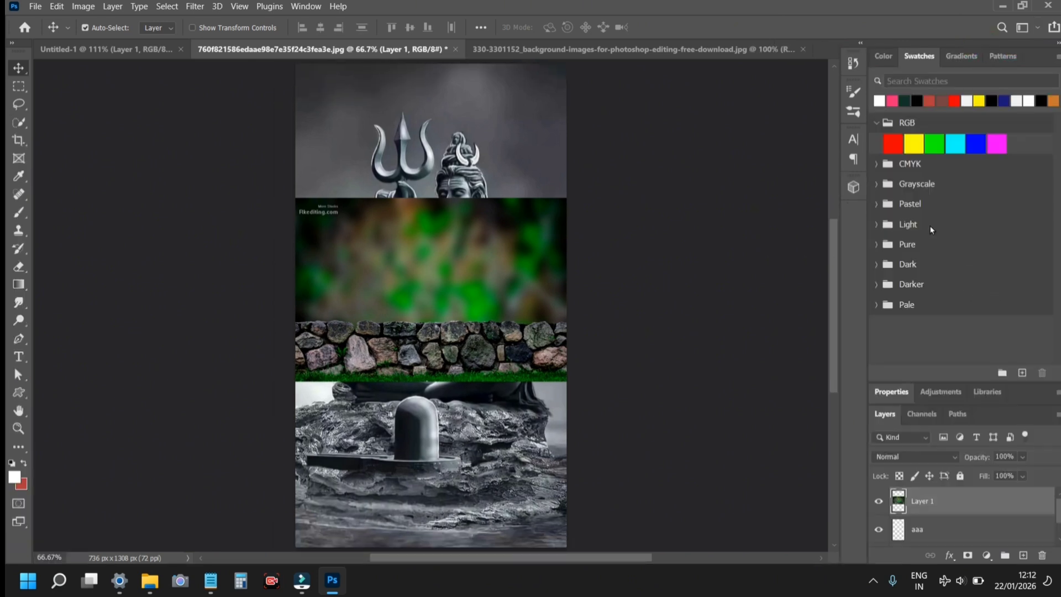
{"action": "left_click", "coordinate": [1023, 27]}
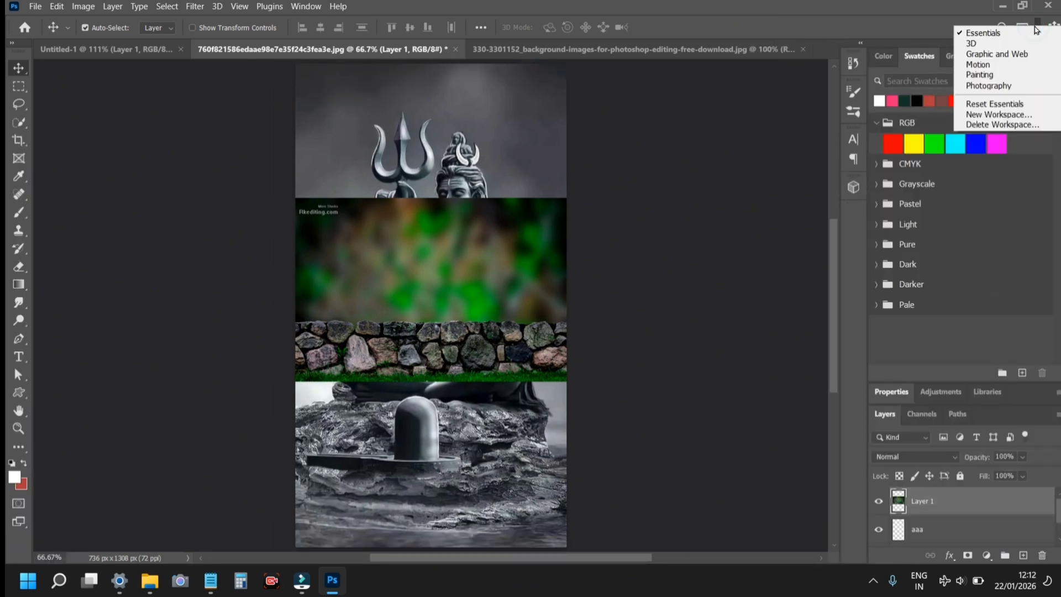
{"action": "left_click", "coordinate": [998, 33]}
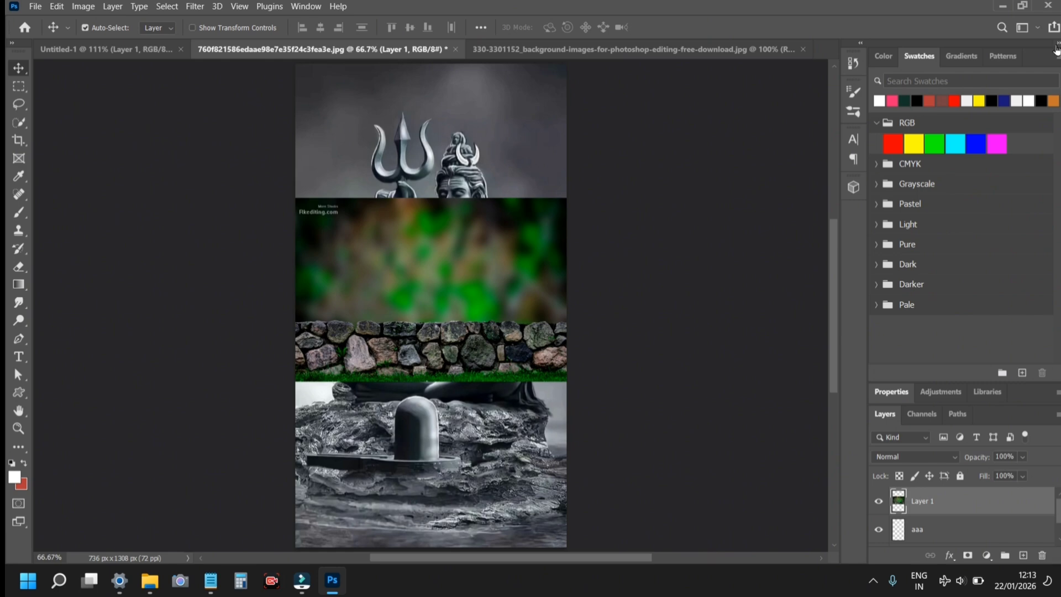
Switch to the Motion workspace, detach the Layers panel from the dock and close it.
{"action": "left_click", "coordinate": [305, 6]}
{"action": "left_click", "coordinate": [649, 72]}
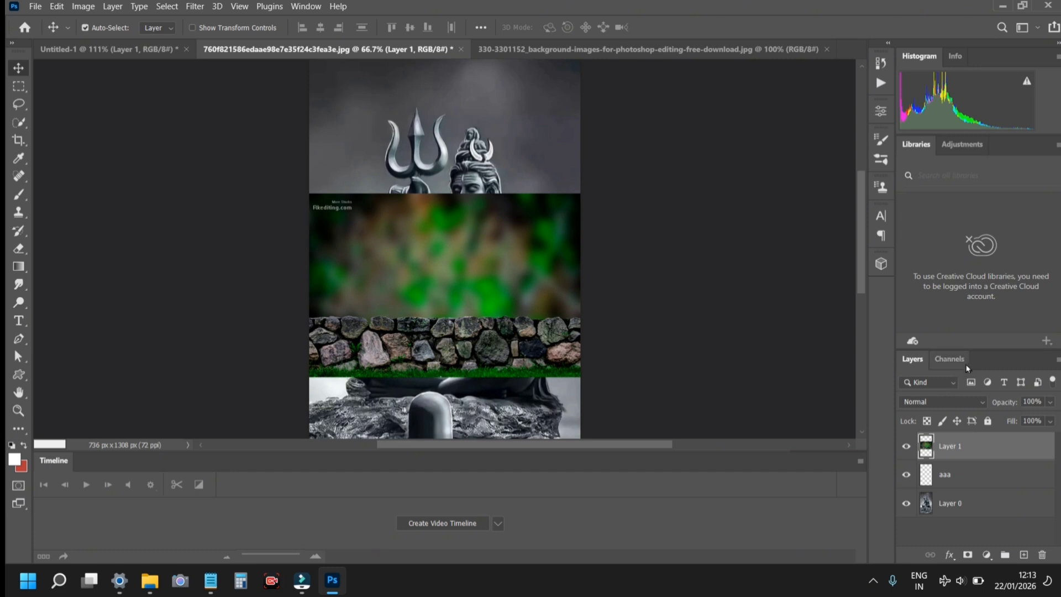
{"action": "left_click_drag", "start_coordinate": [980, 356], "coordinate": [869, 355]}
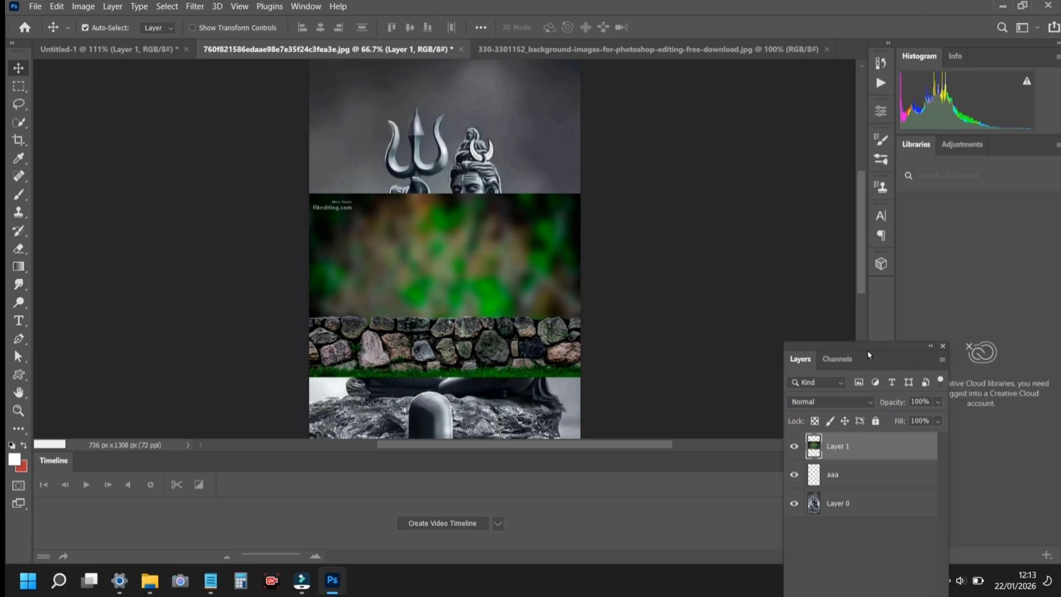
{"action": "left_click", "coordinate": [942, 346]}
Reset the Motion workspace to restore its default panel layout.
{"action": "left_click", "coordinate": [298, 7]}
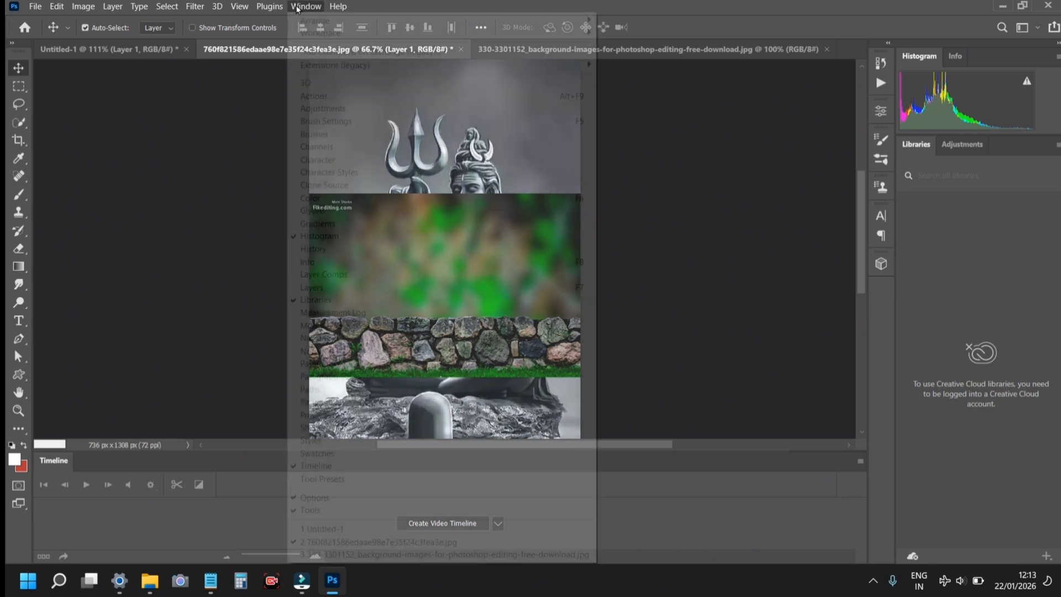
{"action": "mouse_move", "coordinate": [320, 33]}
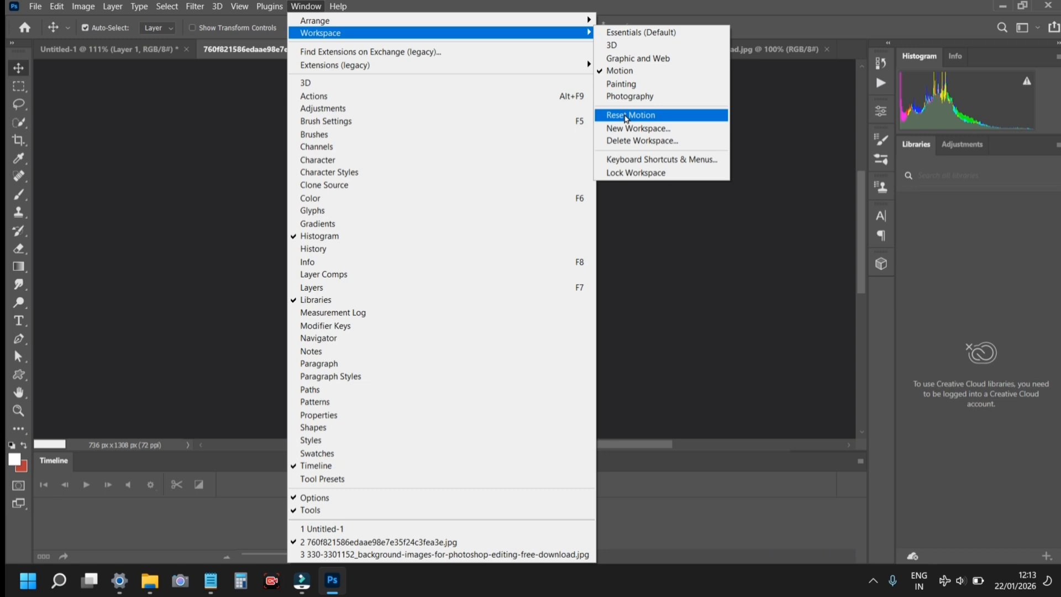
{"action": "left_click", "coordinate": [627, 118]}
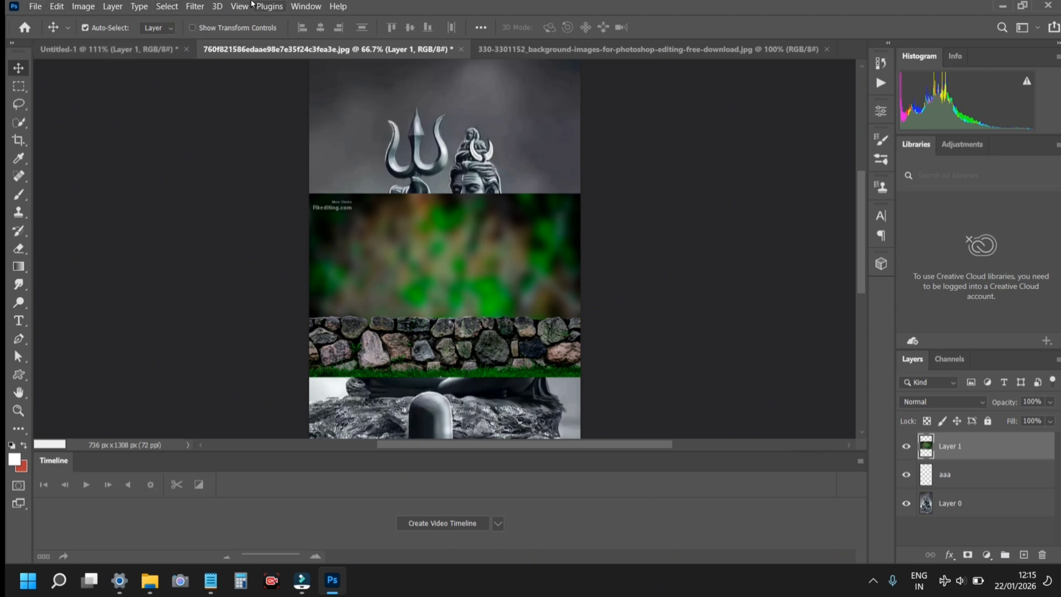
Look through the available file, edit, image, layer, type, selection, filter and 3D commands.
{"action": "left_click", "coordinate": [32, 7]}
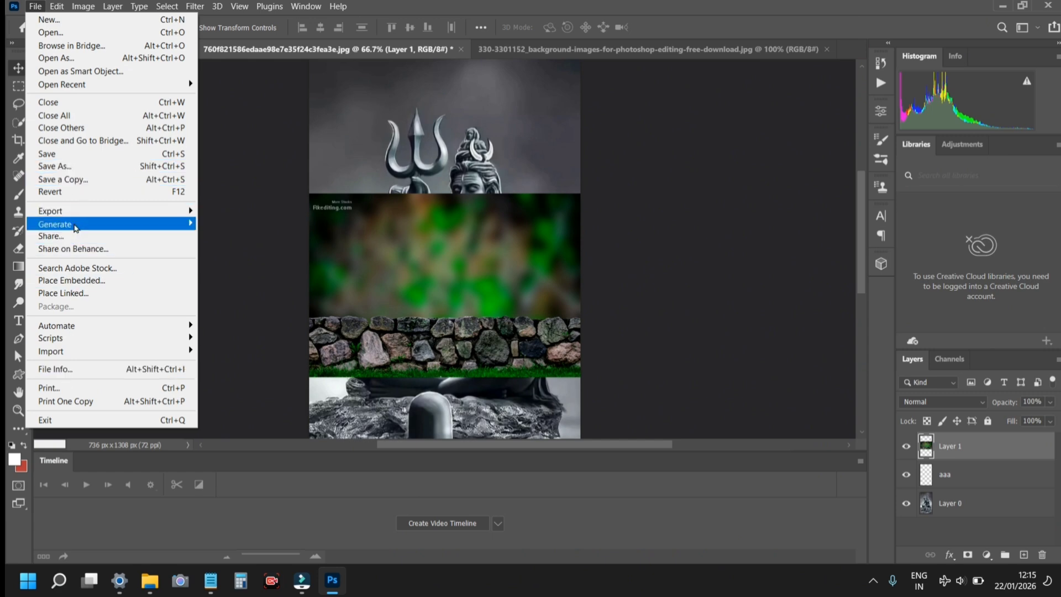
{"action": "mouse_move", "coordinate": [55, 15]}
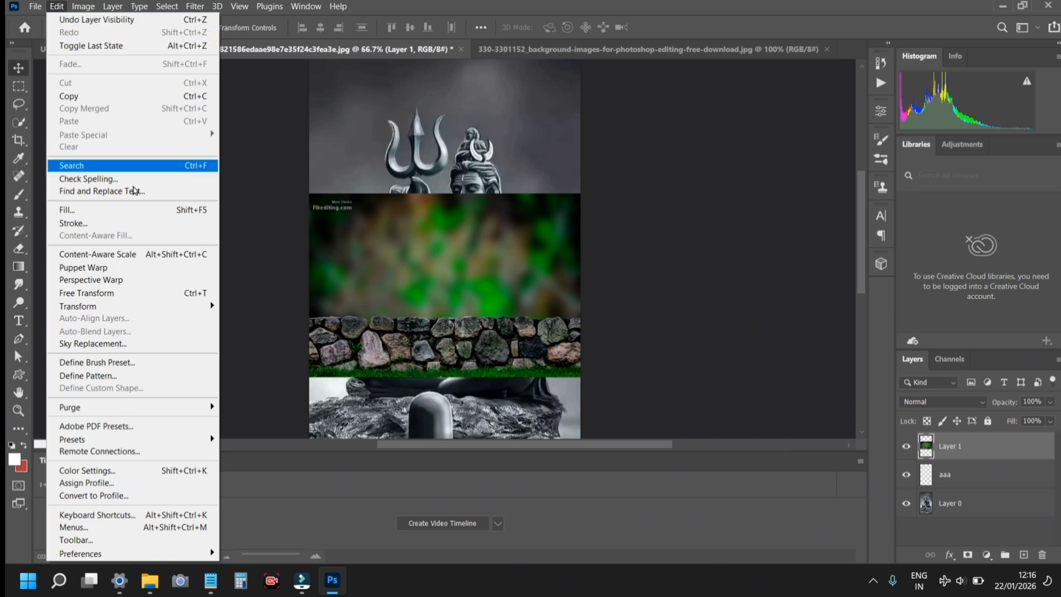
{"action": "mouse_move", "coordinate": [84, 6]}
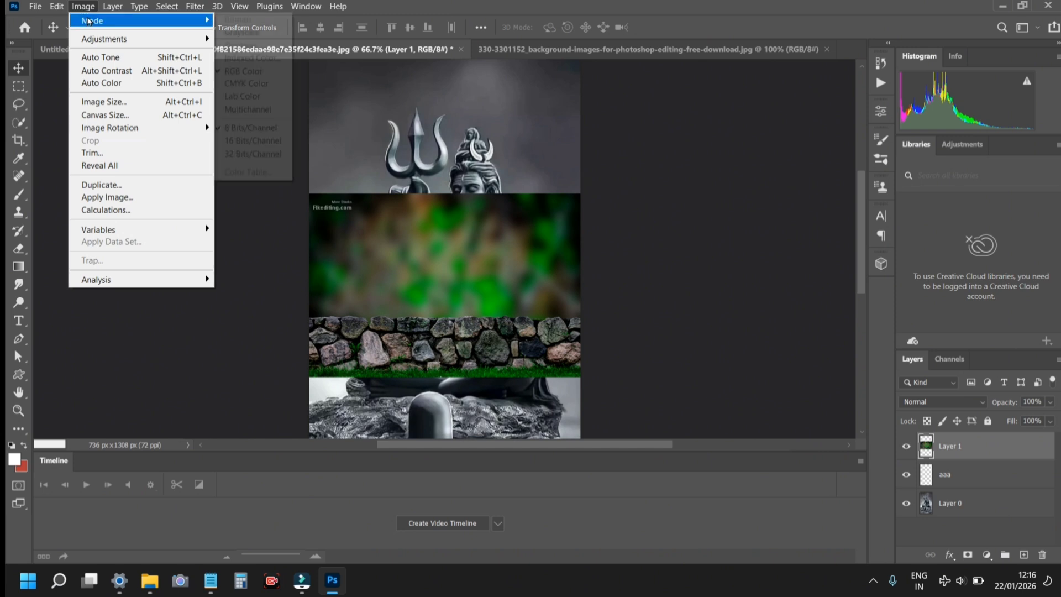
{"action": "mouse_move", "coordinate": [135, 40]}
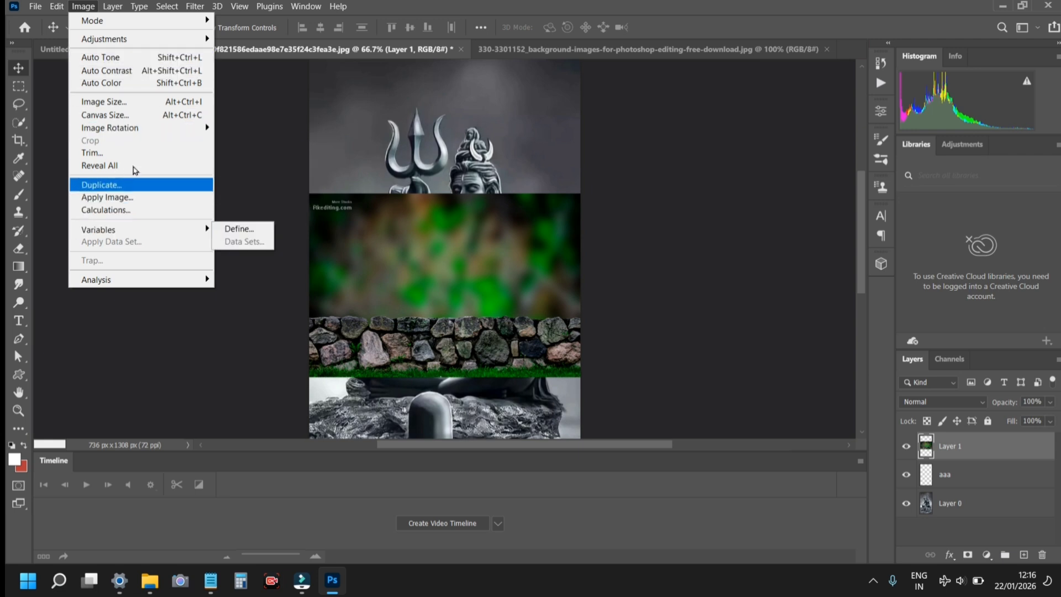
{"action": "mouse_move", "coordinate": [119, 11]}
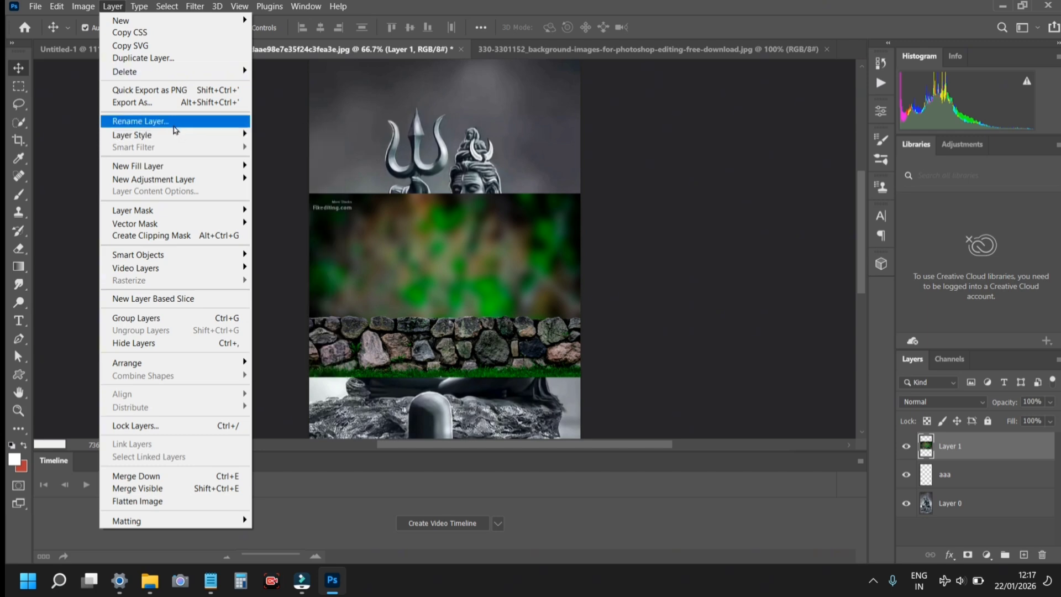
{"action": "mouse_move", "coordinate": [179, 216]}
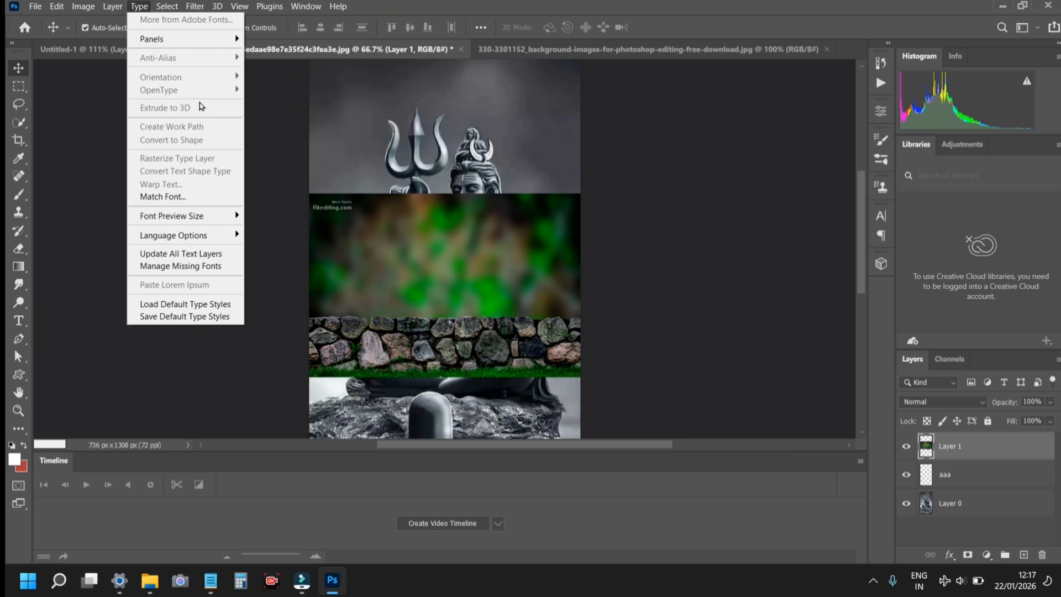
{"action": "mouse_move", "coordinate": [173, 9]}
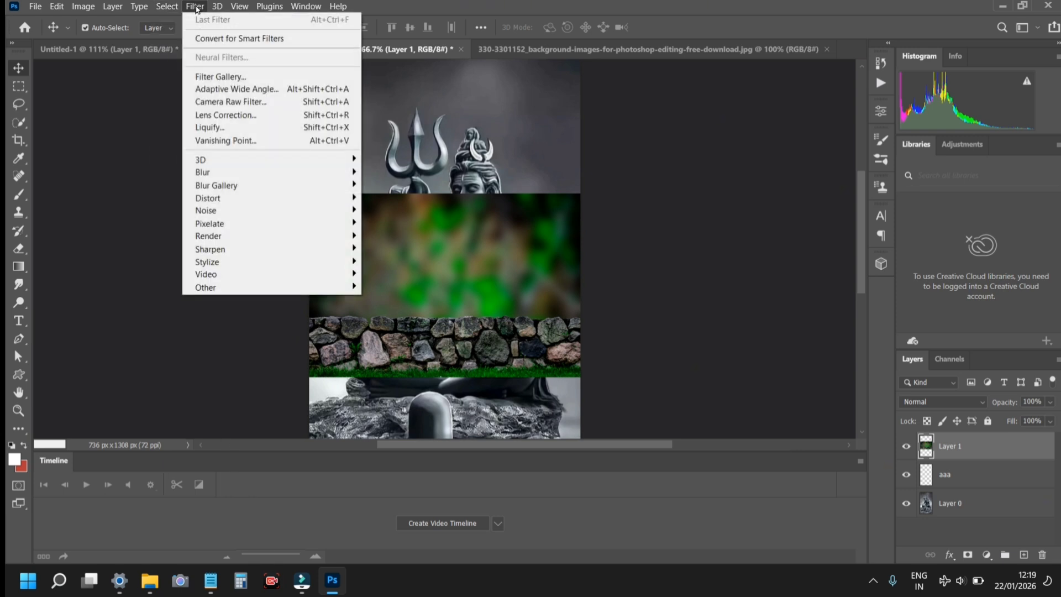
{"action": "mouse_move", "coordinate": [331, 172]}
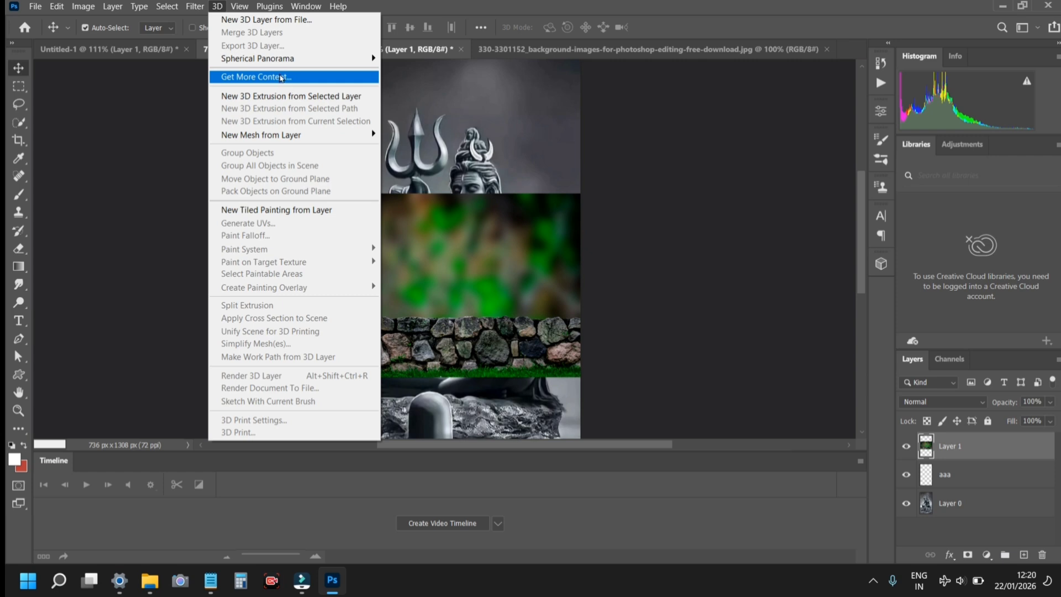
Review the view commands, such as Fit on Screen and Screen Mode, along with the plugin and window options.
{"action": "mouse_move", "coordinate": [250, 15]}
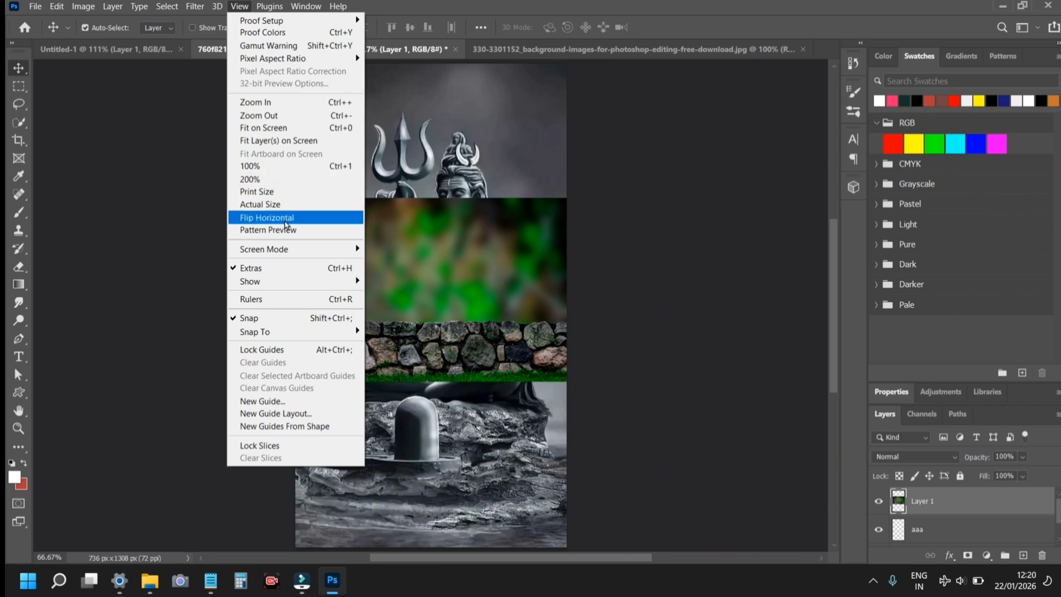
{"action": "mouse_move", "coordinate": [288, 255]}
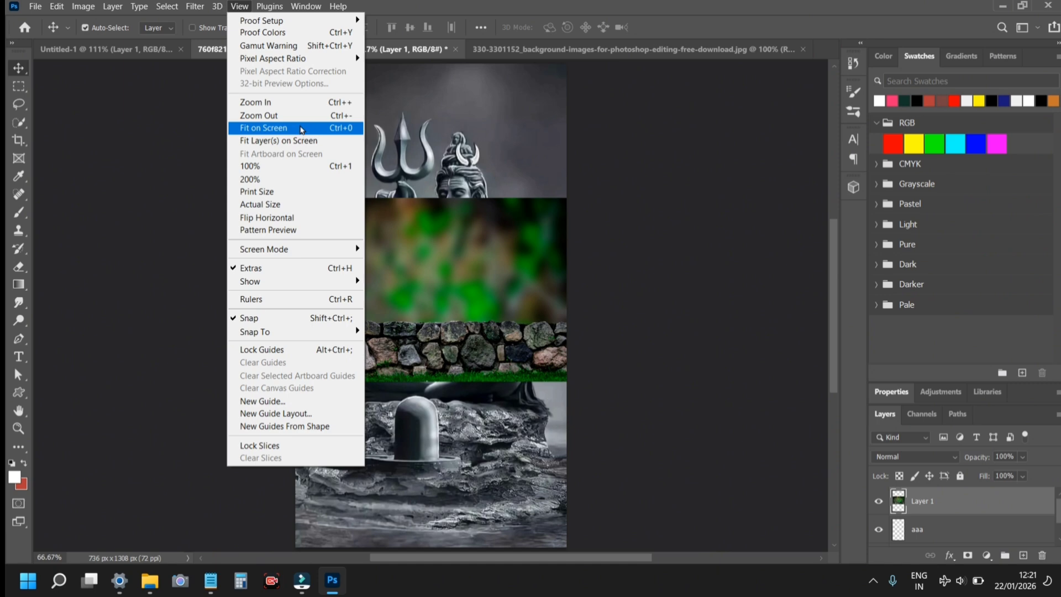
{"action": "left_click", "coordinate": [242, 8]}
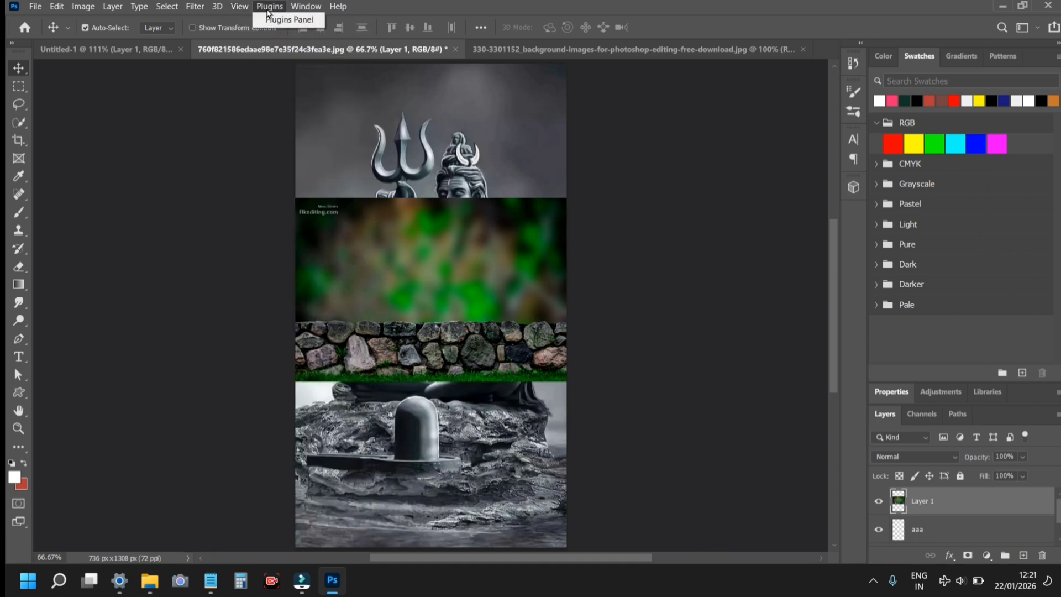
{"action": "left_click", "coordinate": [310, 7]}
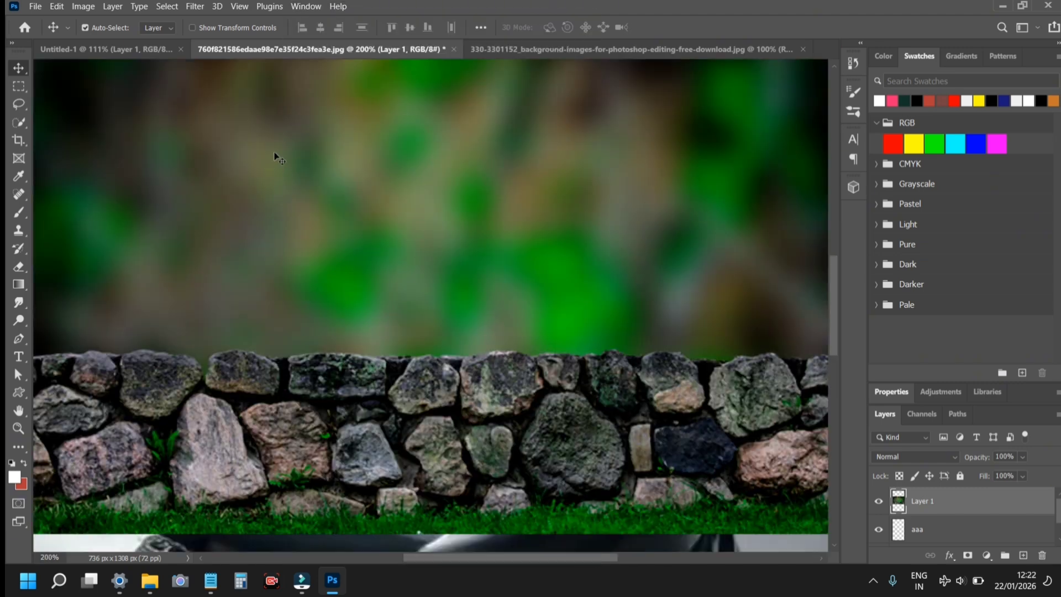
Try zooming in and out of the image, fit it on the screen, and review the zoom commands.
{"action": "key", "text": "ctrl+0"}
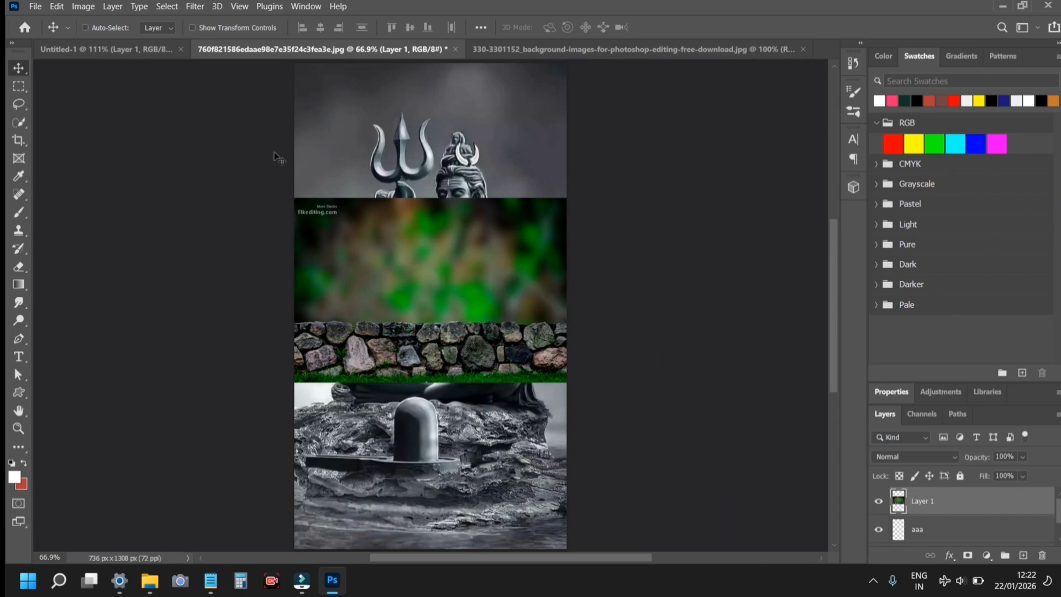
{"action": "key", "text": "ctrl+plus"}
{"action": "key", "text": "ctrl+plus"}
{"action": "key", "text": "ctrl+minus"}
{"action": "key", "text": "ctrl+minus"}
{"action": "key", "text": "ctrl+minus"}
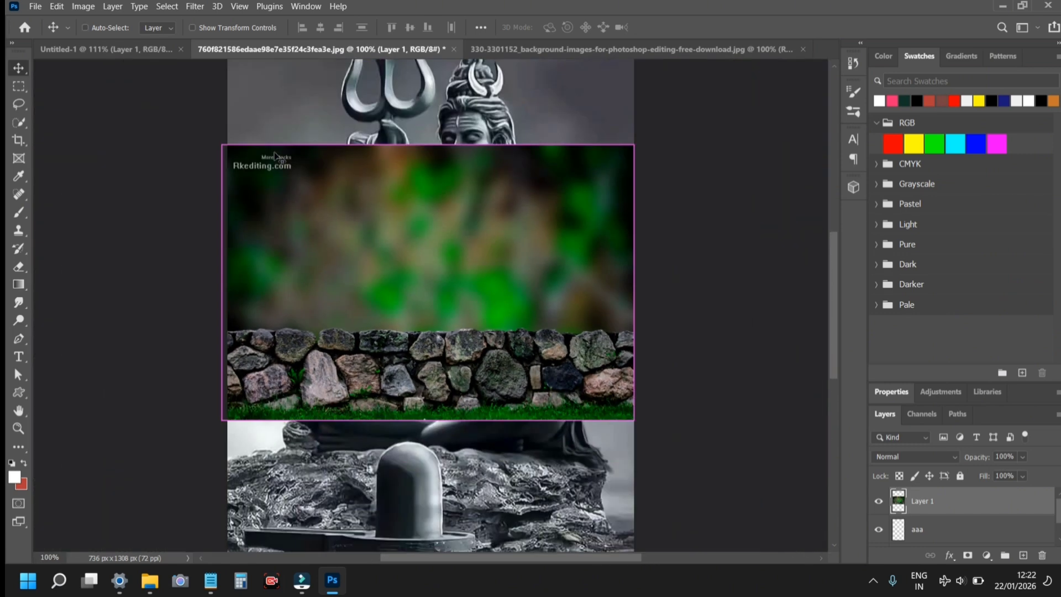
{"action": "key", "text": "ctrl+0"}
{"action": "left_click", "coordinate": [240, 6]}
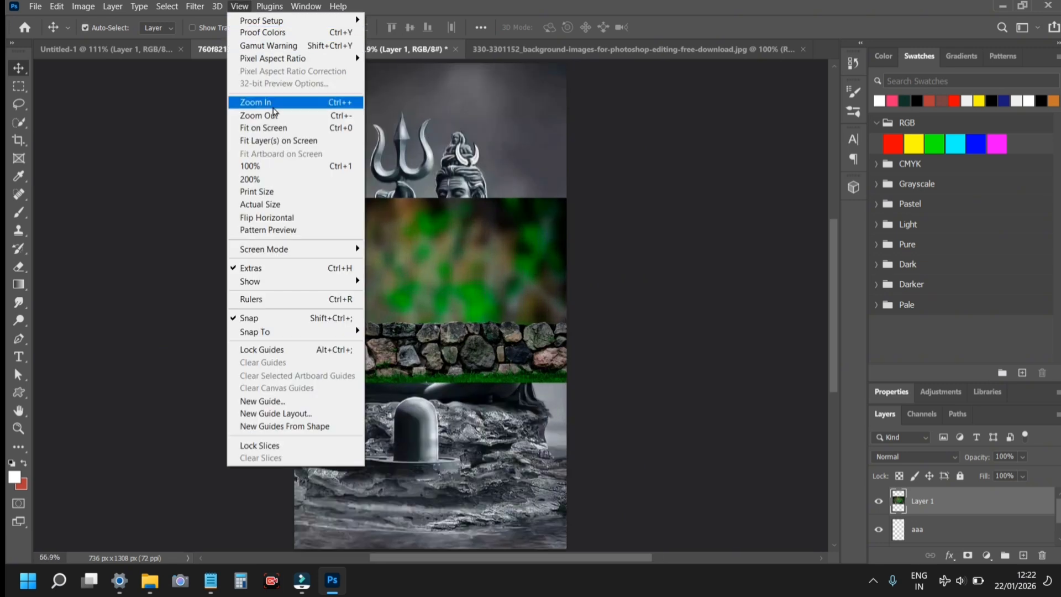
{"action": "left_click", "coordinate": [239, 6]}
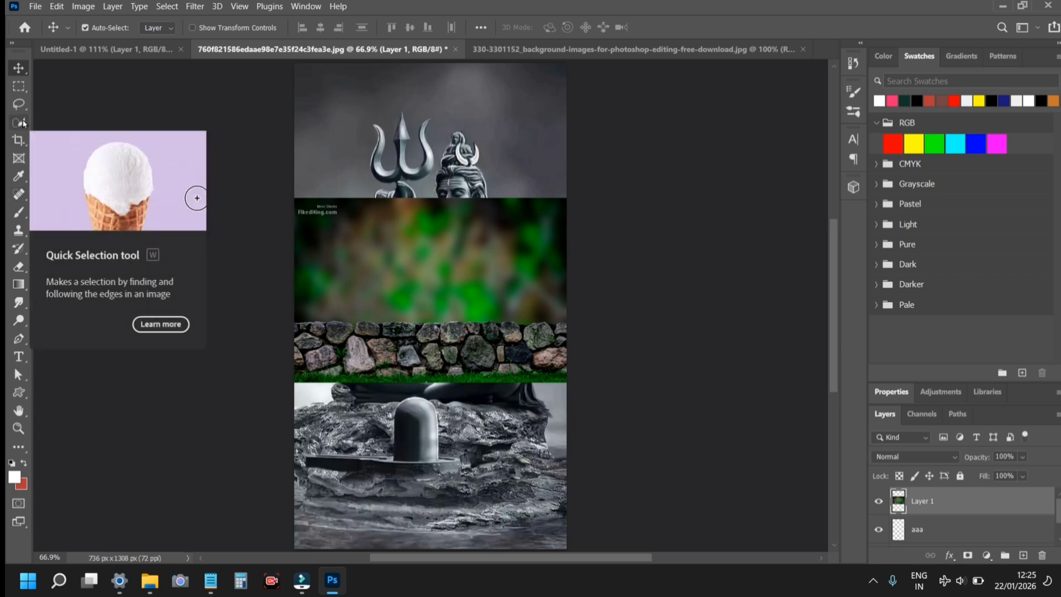
View the tool variants grouped with the Rectangular Marquee, Clone Stamp and Pen tools.
{"action": "left_click", "coordinate": [25, 90]}
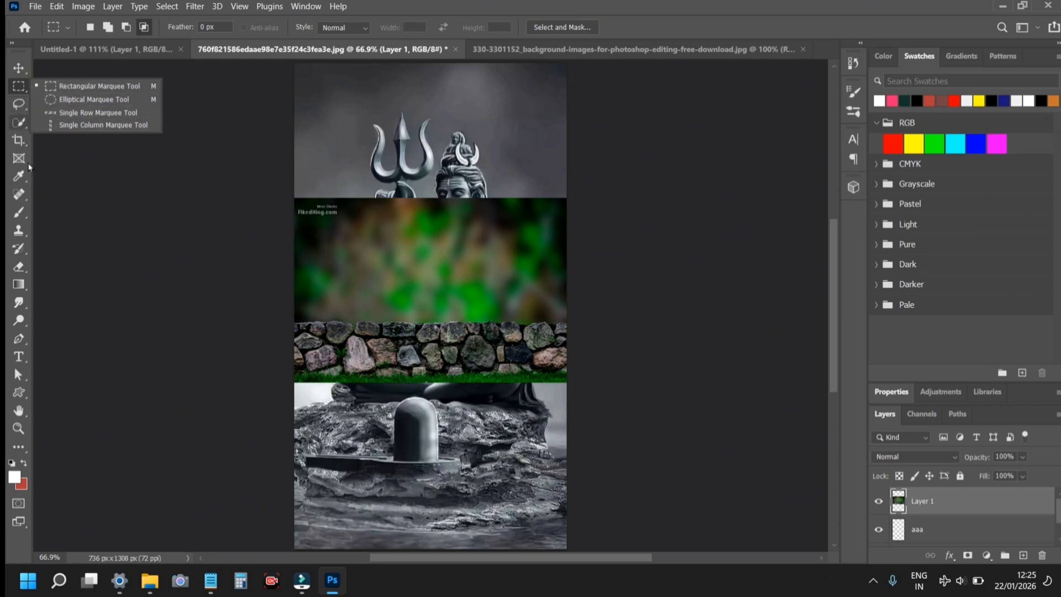
{"action": "left_click", "coordinate": [24, 241]}
{"action": "left_click", "coordinate": [24, 241]}
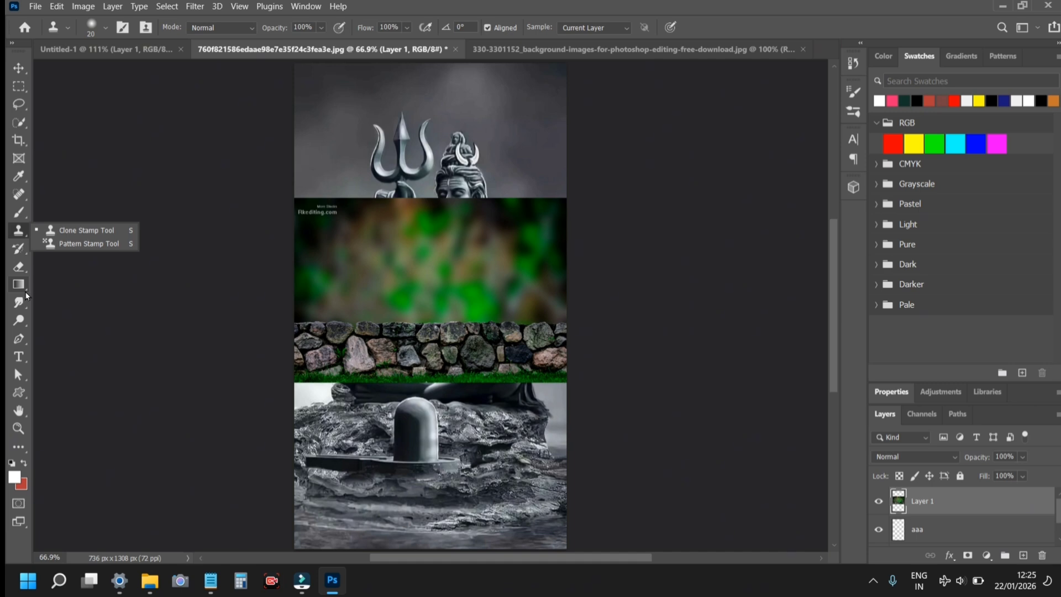
{"action": "left_click", "coordinate": [18, 338]}
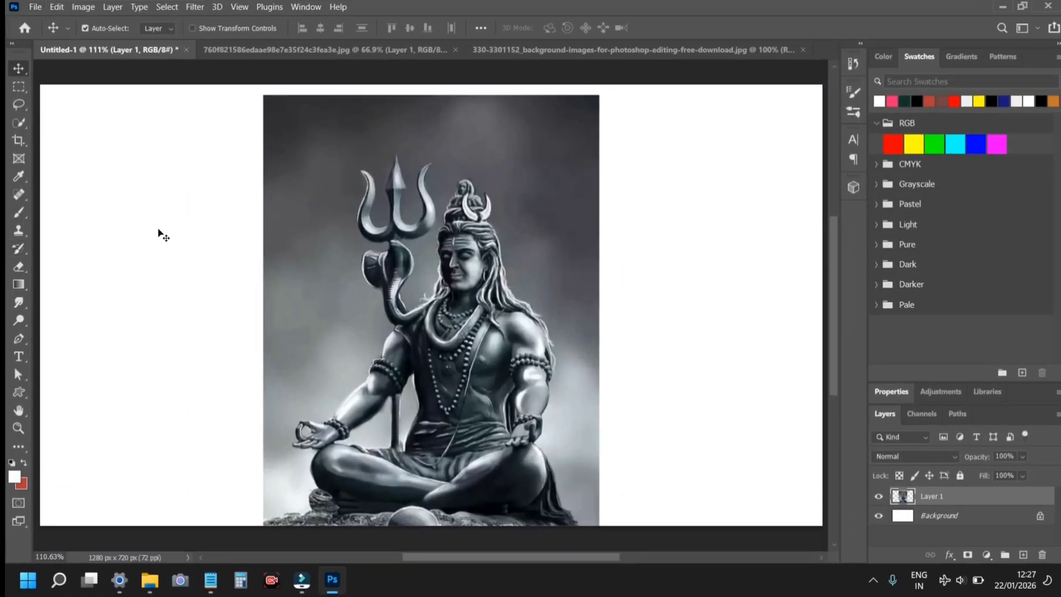
Deselect the layer in the Untitled-1 document and activate the Gradient Tool.
{"action": "left_click", "coordinate": [159, 230]}
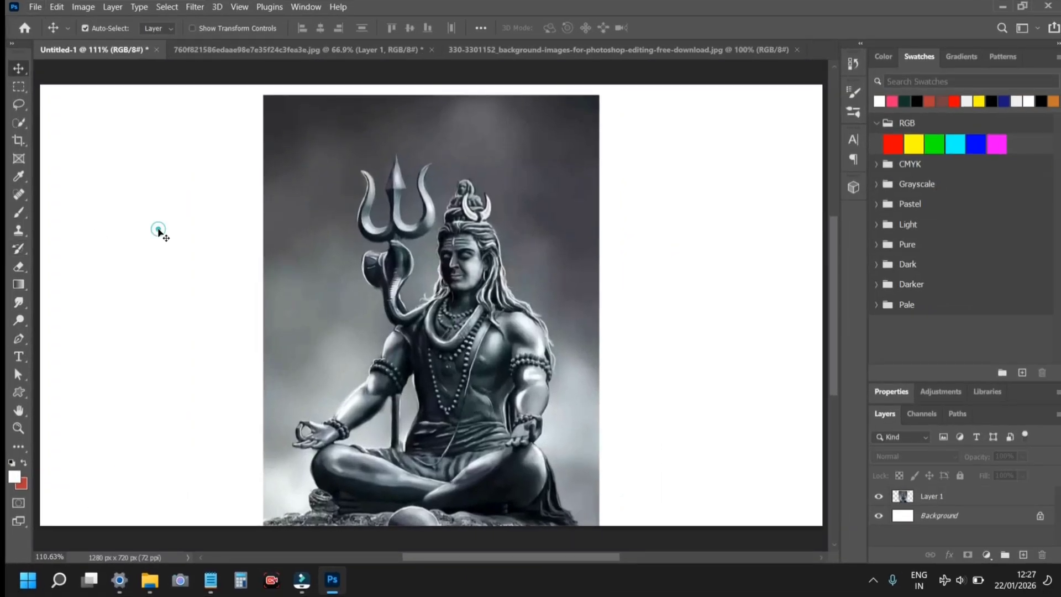
{"action": "left_click", "coordinate": [22, 285]}
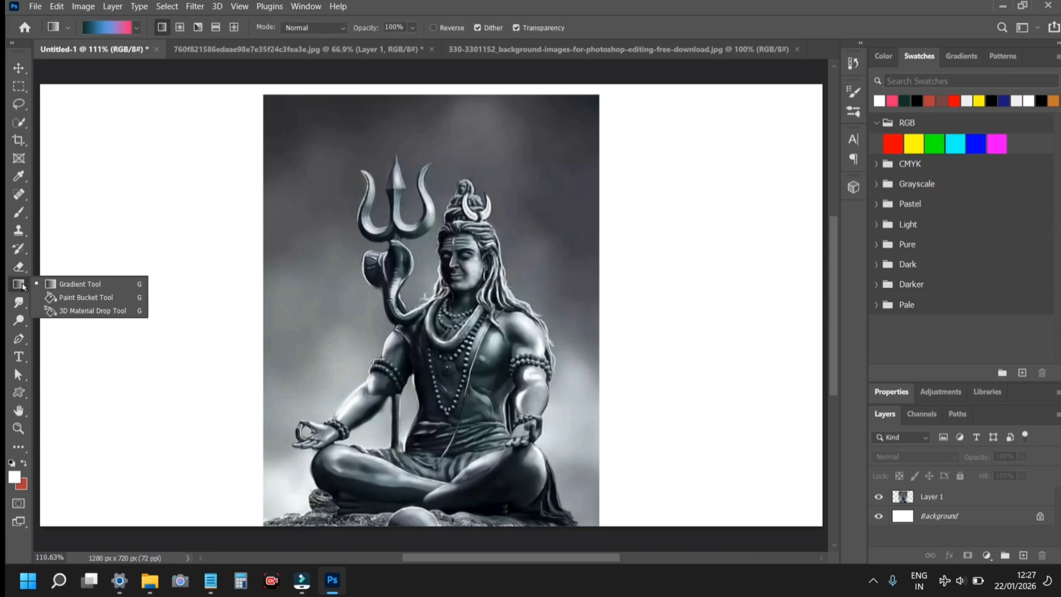
{"action": "left_click", "coordinate": [93, 284]}
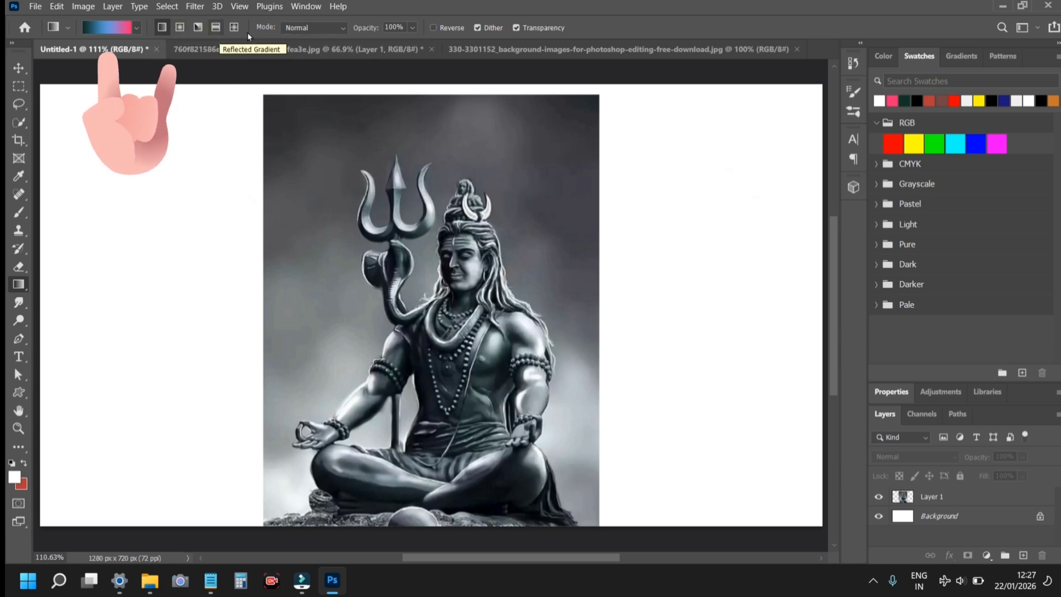
Browse the Basics and Blues groups of gradient presets.
{"action": "left_click", "coordinate": [137, 27]}
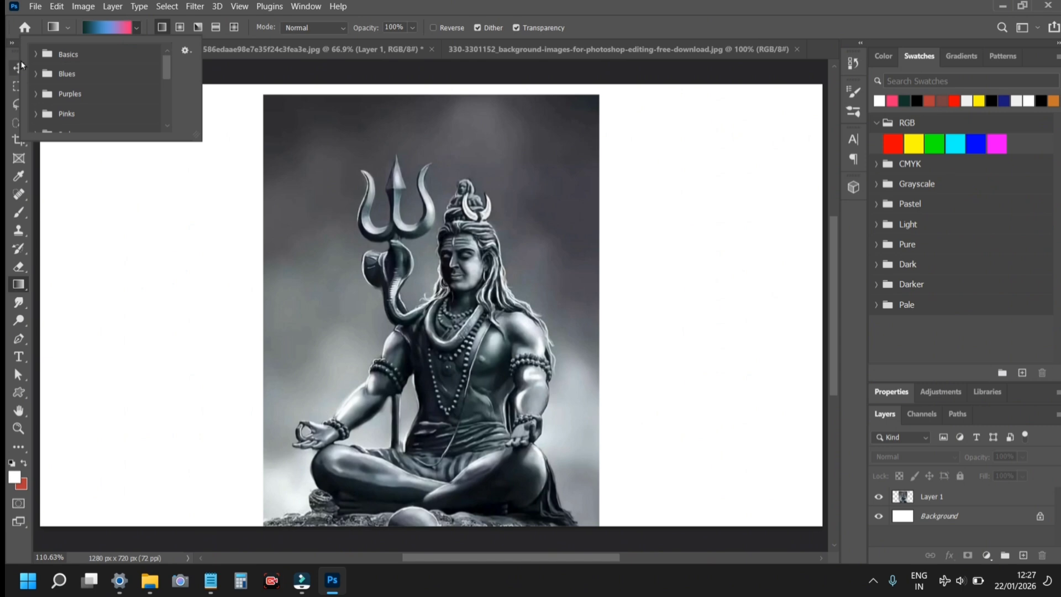
{"action": "left_click", "coordinate": [38, 55]}
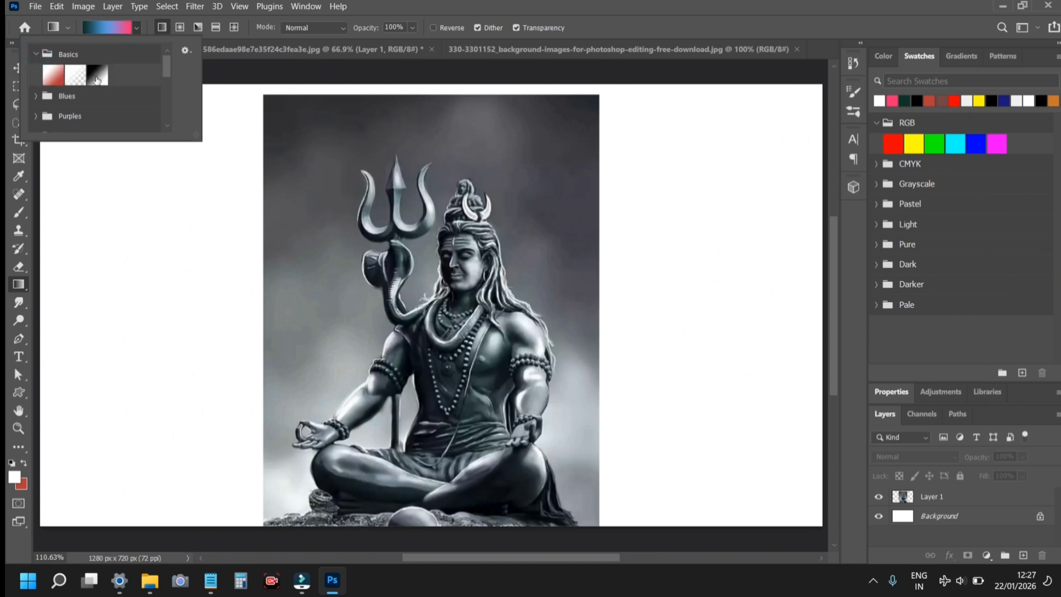
{"action": "left_click", "coordinate": [36, 97]}
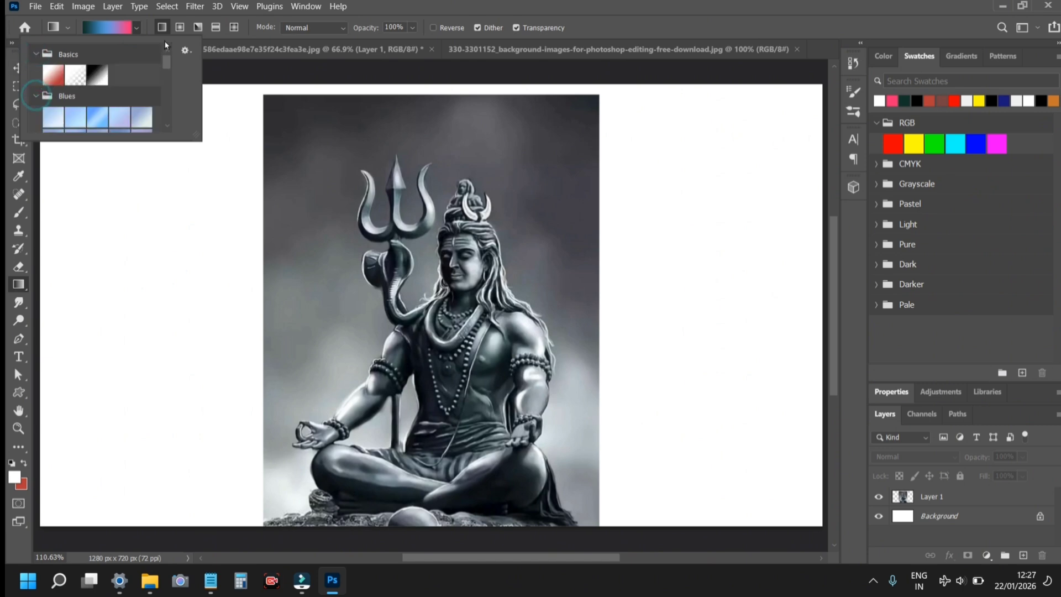
Open the current gradient in the Gradient Editor and change its starting colour stop to a bright teal.
{"action": "left_click", "coordinate": [115, 28]}
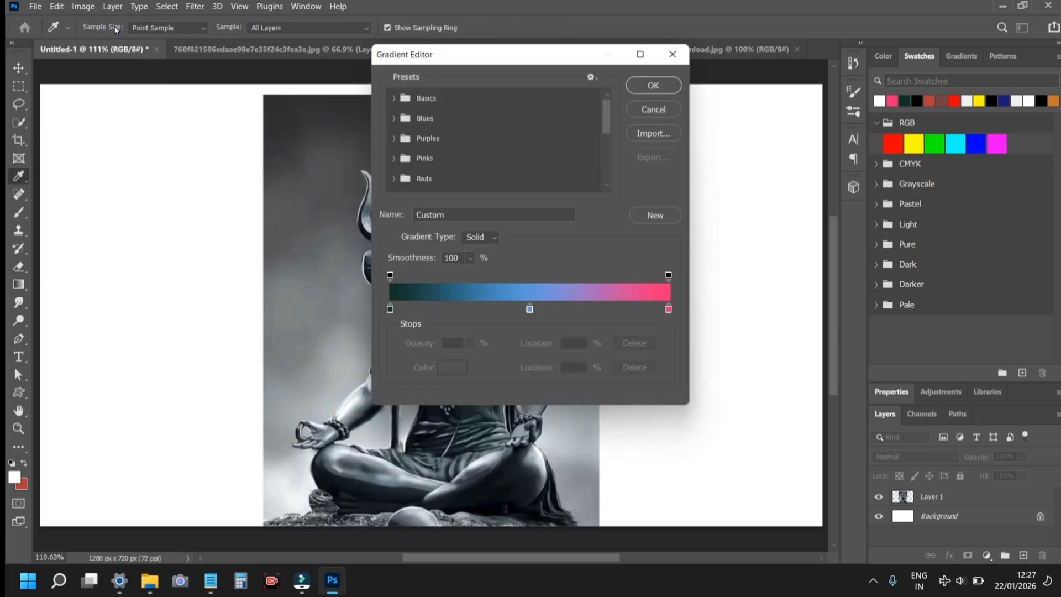
{"action": "double_click", "coordinate": [390, 309]}
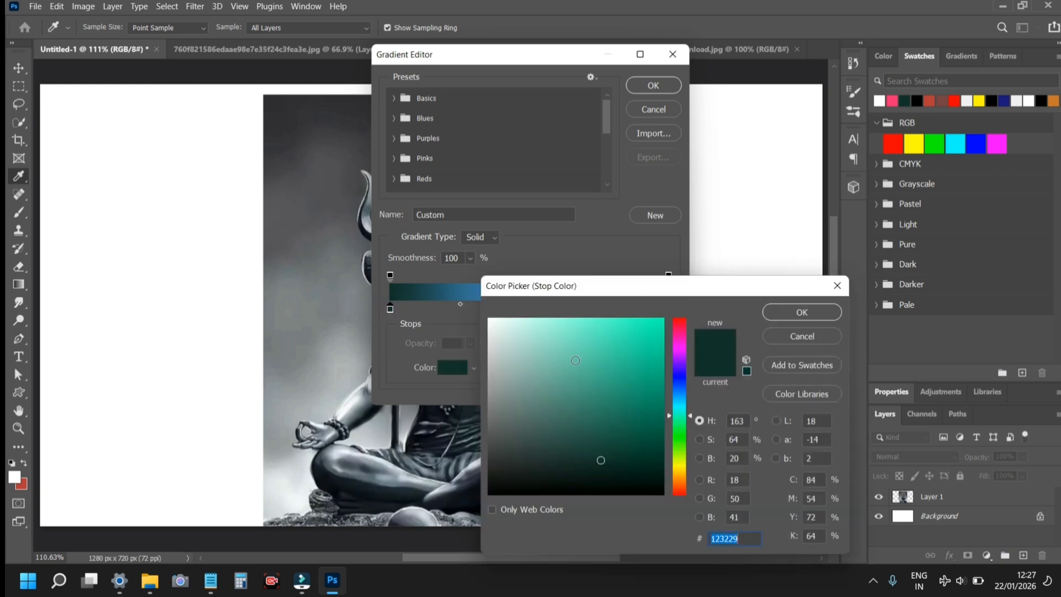
{"action": "left_click", "coordinate": [575, 360]}
{"action": "left_click", "coordinate": [801, 313]}
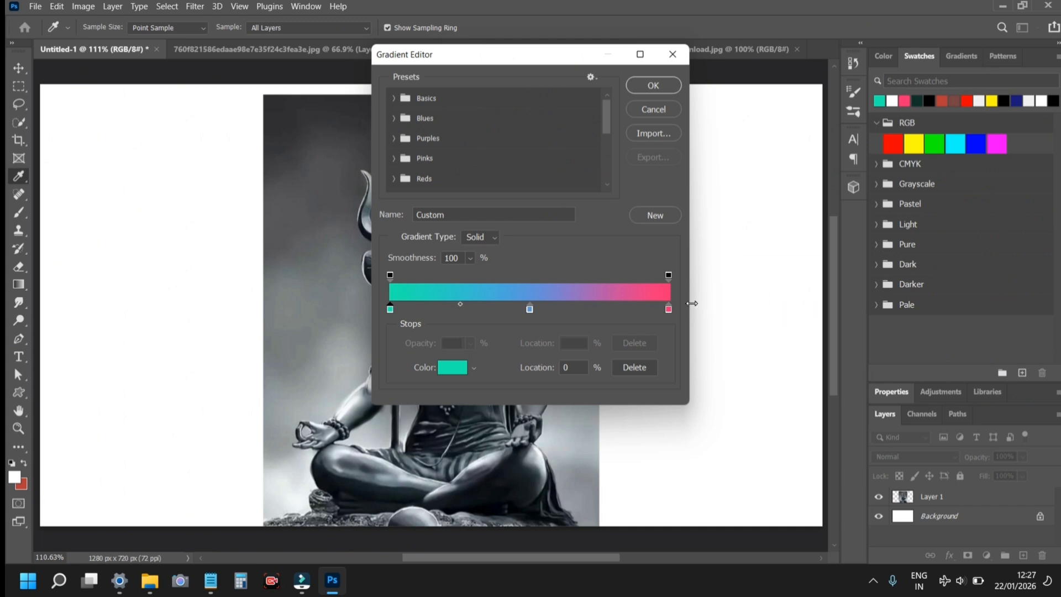
Change the gradient's end colour stop to dark maroon #4e2634 and expand the Pinks preset group.
{"action": "double_click", "coordinate": [669, 309]}
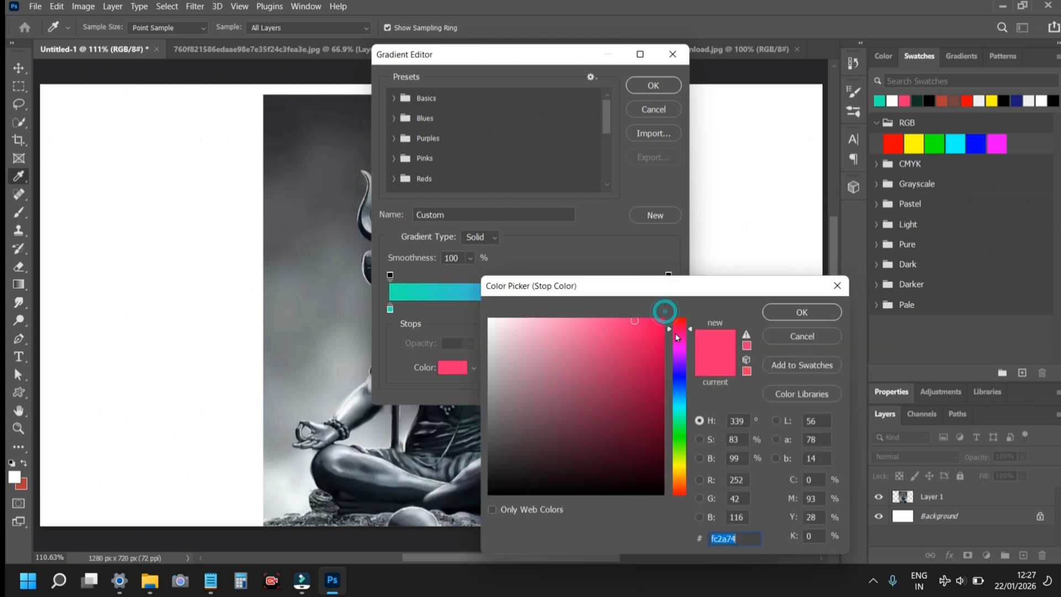
{"action": "left_click", "coordinate": [642, 350]}
{"action": "left_click", "coordinate": [578, 441]}
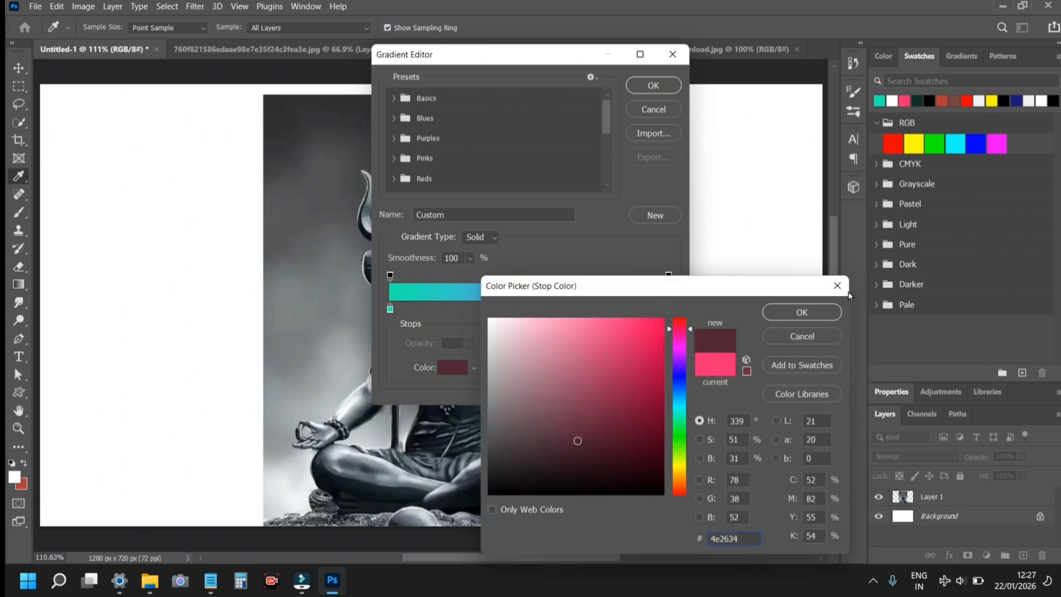
{"action": "left_click", "coordinate": [802, 312]}
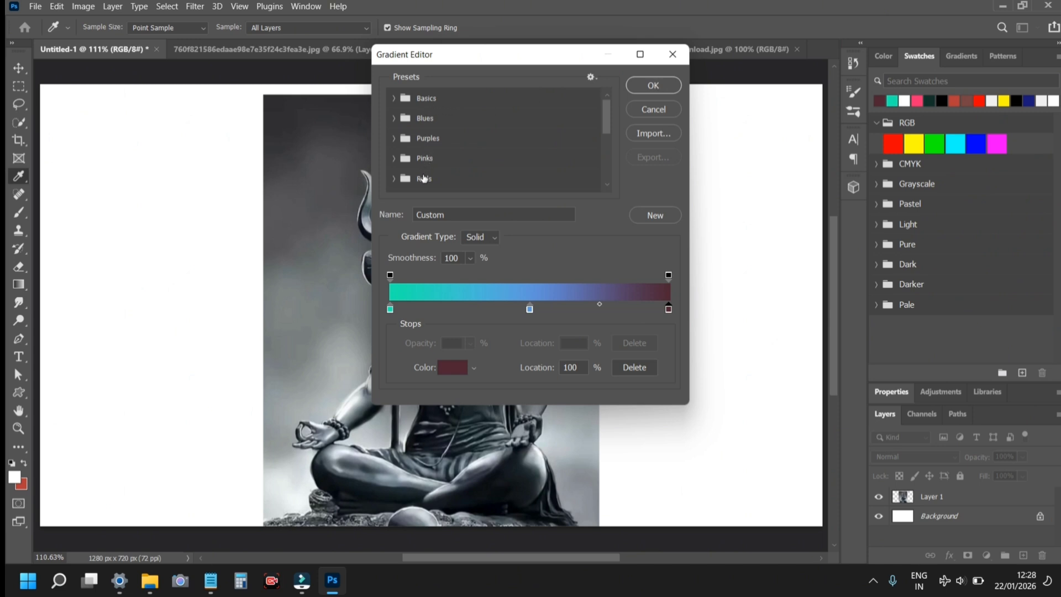
{"action": "left_click", "coordinate": [394, 158]}
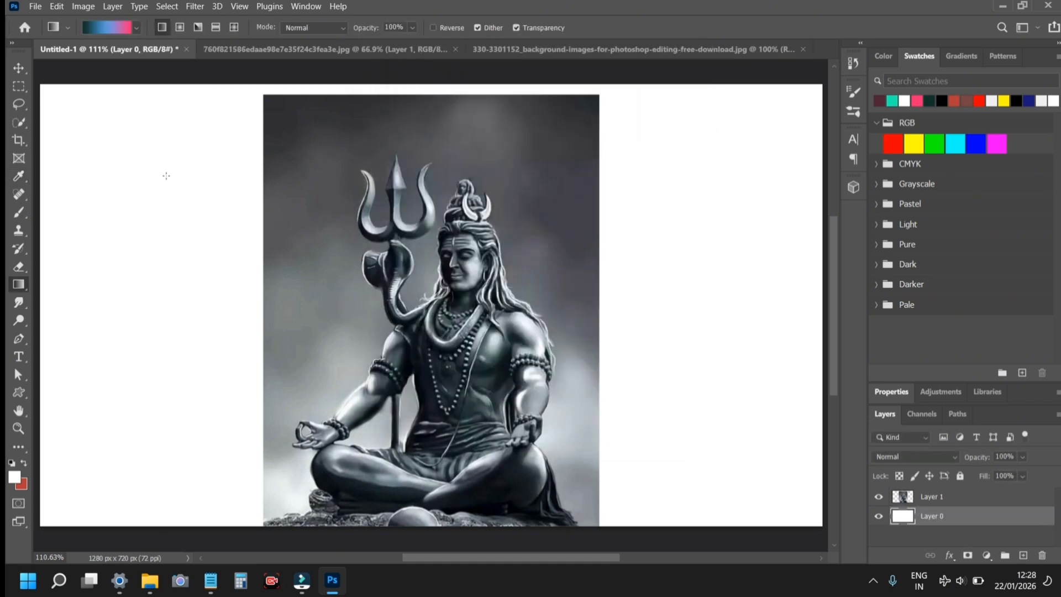
Fill Layer 0 with the dark green, blue and pink linear gradient, redrawing it diagonally from the upper edge across the statue picture.
{"action": "left_click_drag", "start_coordinate": [165, 175], "coordinate": [435, 289]}
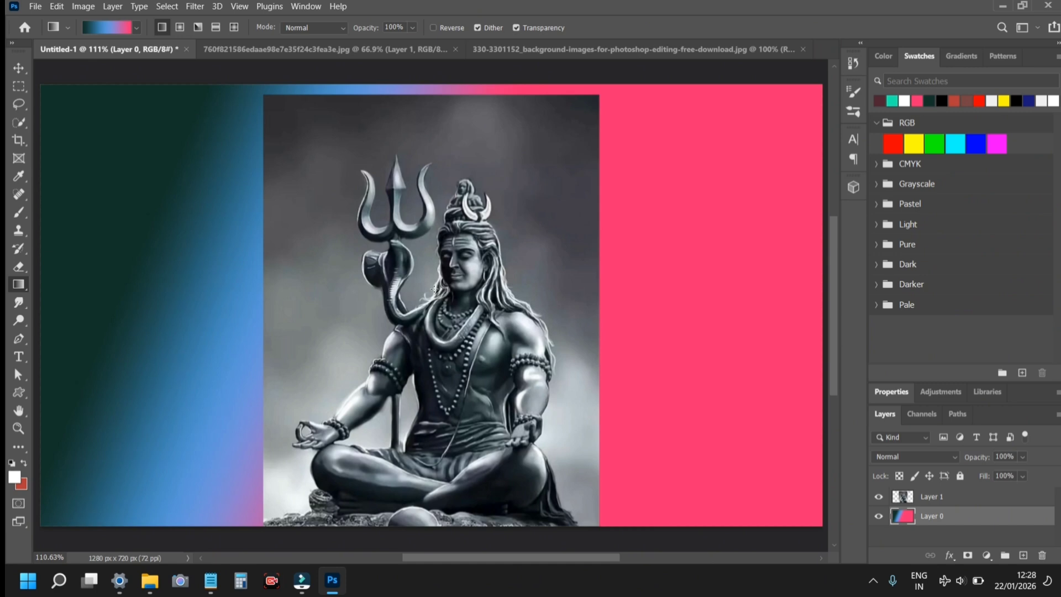
{"action": "left_click_drag", "start_coordinate": [291, 81], "coordinate": [660, 352]}
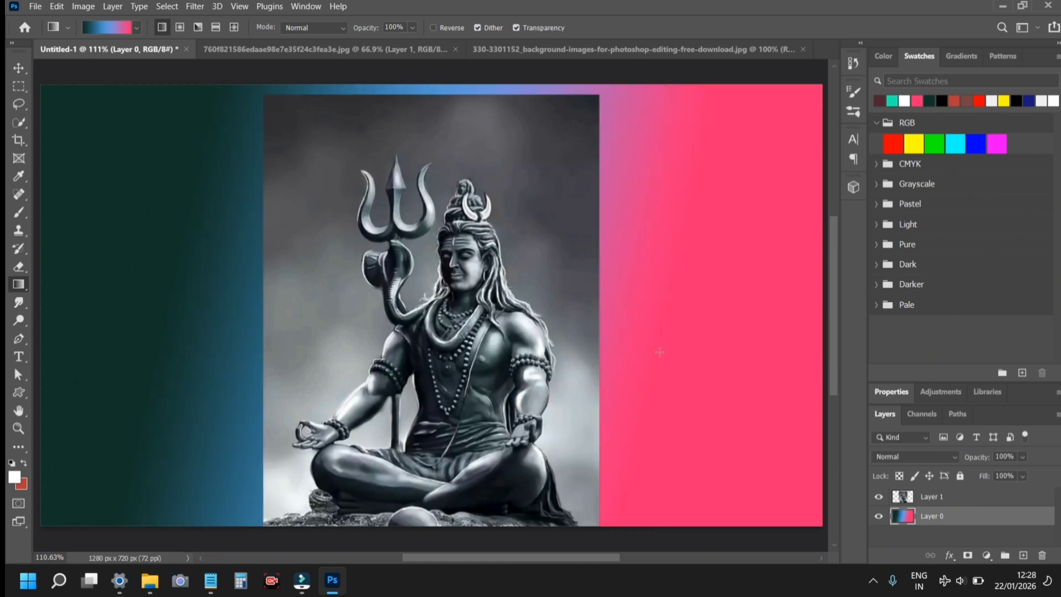
Activate the Brush tool and set the DP Flower brush size to 94 px.
{"action": "key", "text": "b"}
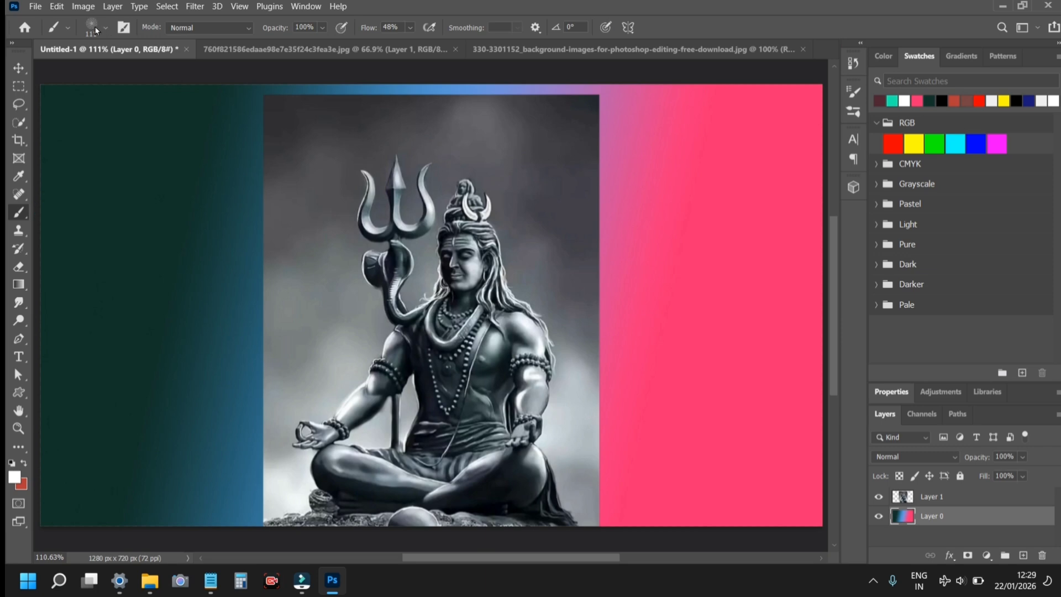
{"action": "left_click", "coordinate": [97, 28]}
{"action": "left_click_drag", "start_coordinate": [125, 71], "coordinate": [111, 72]}
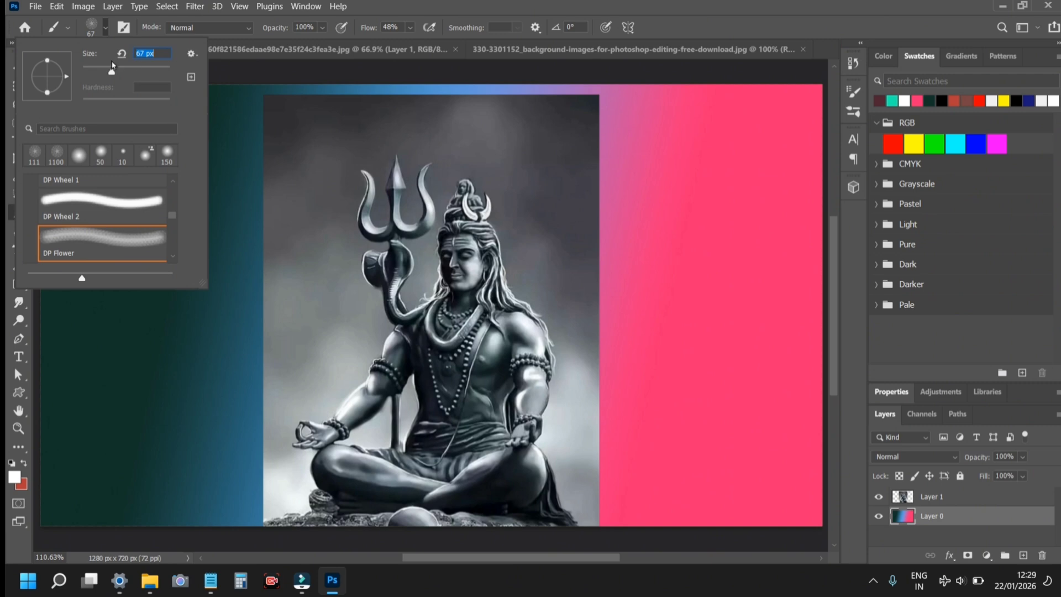
{"action": "left_click_drag", "start_coordinate": [112, 71], "coordinate": [124, 72]}
Paint several white speckled strokes and dabs on the gradient layer, on both sides of the statue picture.
{"action": "left_click", "coordinate": [290, 155]}
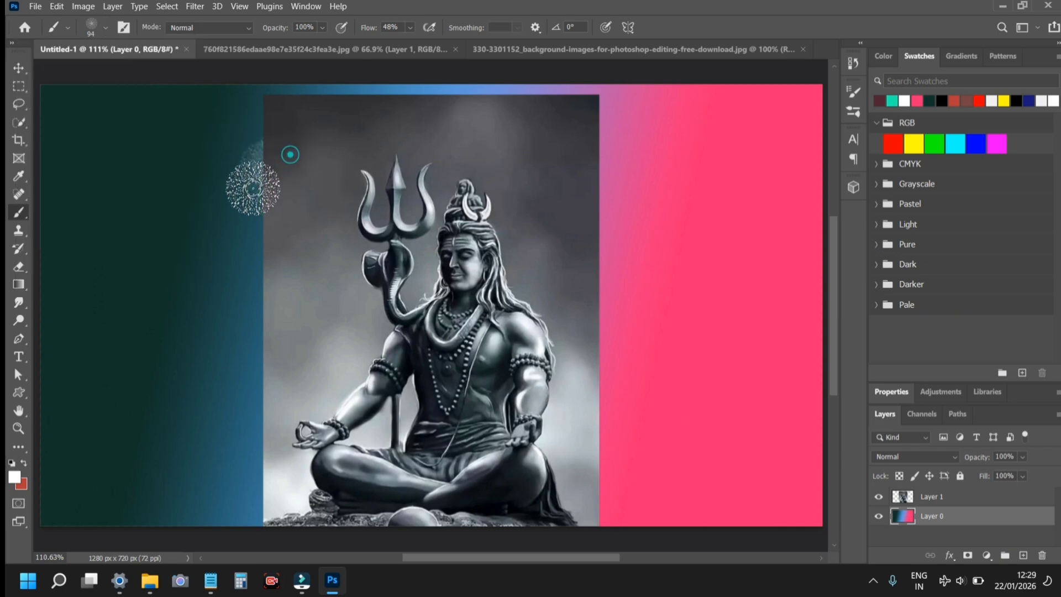
{"action": "mouse_move", "coordinate": [254, 188]}
{"action": "left_mouse_down"}
{"action": "mouse_move", "coordinate": [272, 246]}
{"action": "mouse_move", "coordinate": [214, 233]}
{"action": "mouse_move", "coordinate": [170, 308]}
{"action": "mouse_move", "coordinate": [178, 190]}
{"action": "left_mouse_up"}
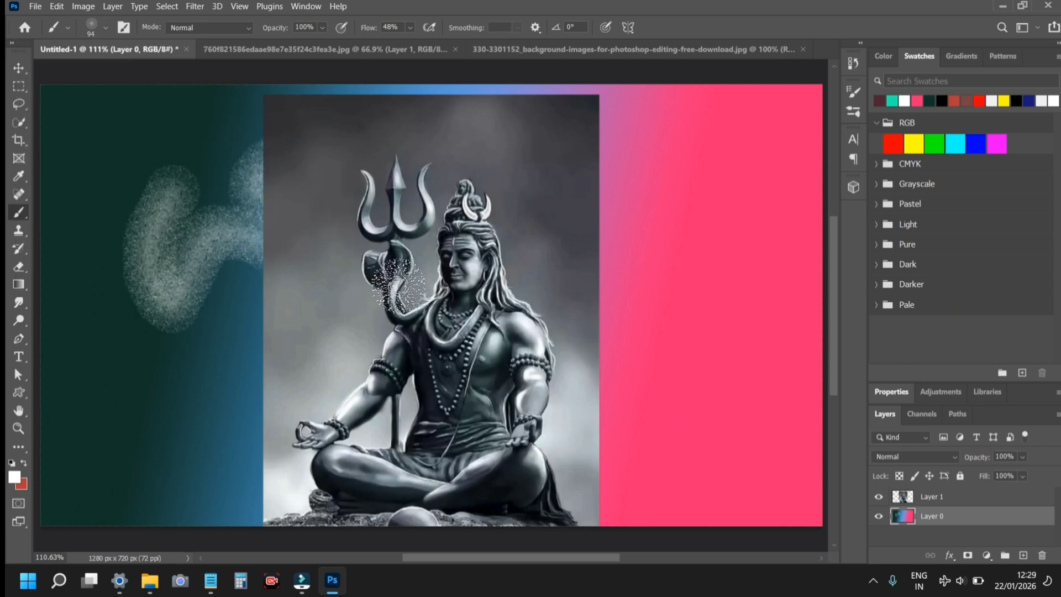
{"action": "mouse_move", "coordinate": [681, 265]}
{"action": "left_mouse_down"}
{"action": "mouse_move", "coordinate": [682, 293]}
{"action": "mouse_move", "coordinate": [701, 316]}
{"action": "mouse_move", "coordinate": [730, 316]}
{"action": "left_mouse_up"}
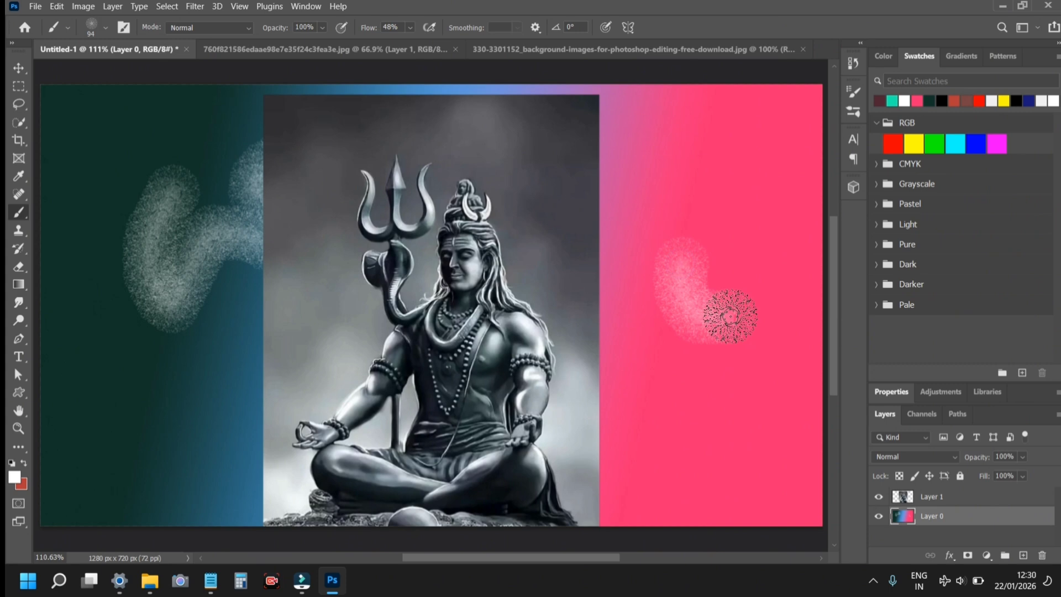
{"action": "left_click_drag", "start_coordinate": [108, 389], "coordinate": [131, 400]}
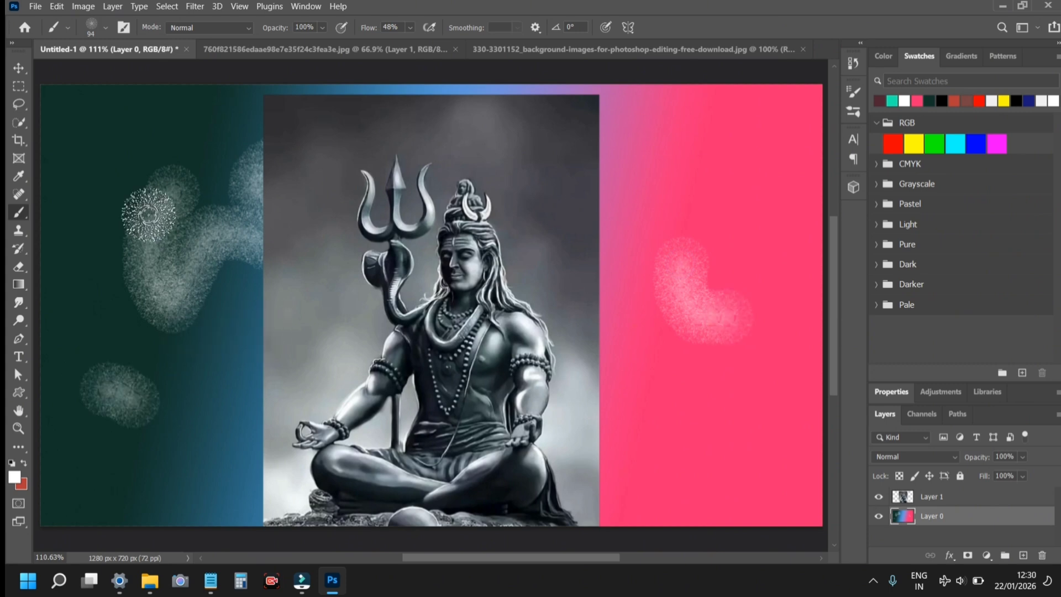
{"action": "left_click_drag", "start_coordinate": [104, 156], "coordinate": [135, 132]}
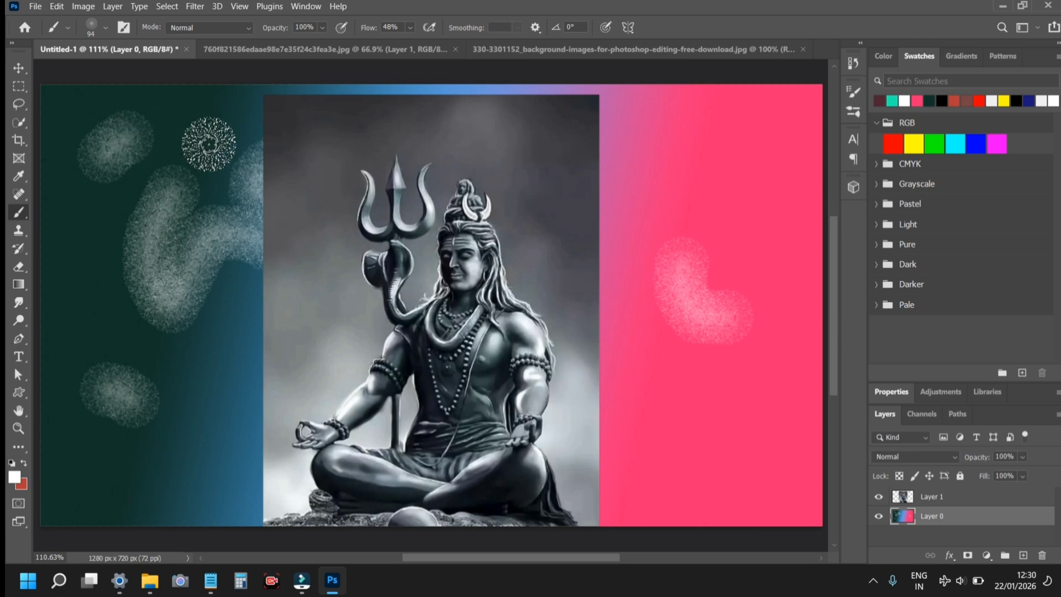
{"action": "left_click", "coordinate": [214, 276]}
Move the statue picture up slightly so that it meets the canvas's upper edge.
{"action": "left_click", "coordinate": [18, 68]}
{"action": "left_click", "coordinate": [376, 279]}
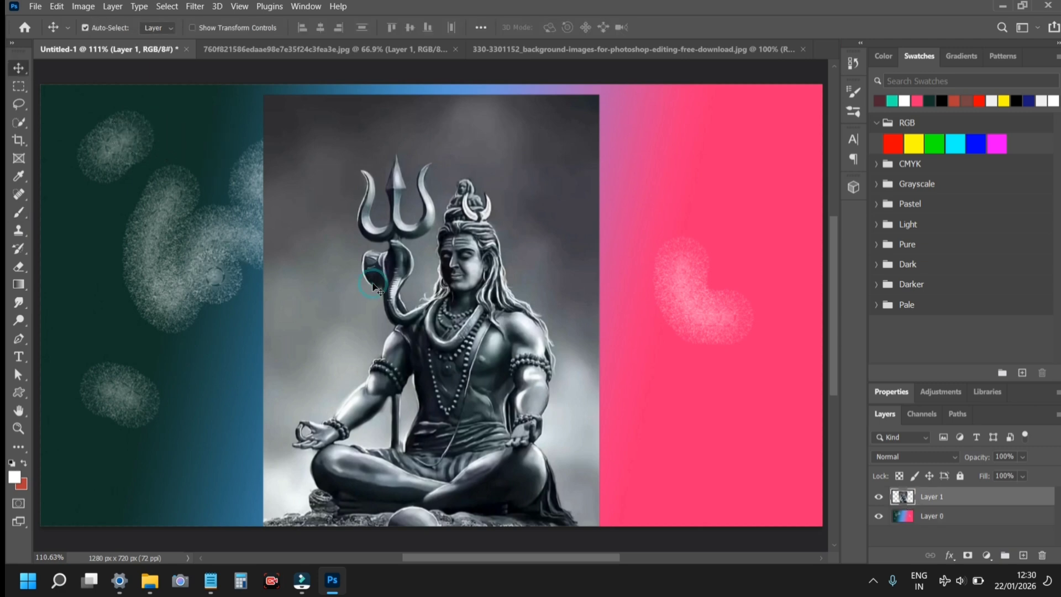
{"action": "left_click_drag", "start_coordinate": [376, 279], "coordinate": [376, 268]}
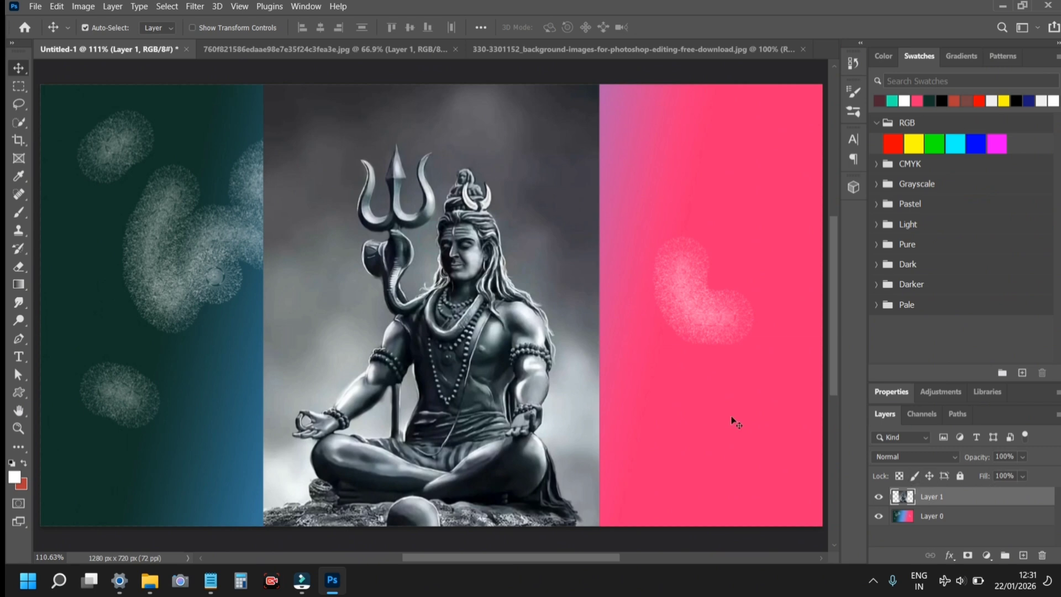
Open a Curves adjustment on Layer 1 and shape the RGB curve with points at input 85, output 128 and input 195, output 201.
{"action": "left_click", "coordinate": [977, 516]}
{"action": "left_click", "coordinate": [964, 496]}
{"action": "left_click", "coordinate": [83, 8]}
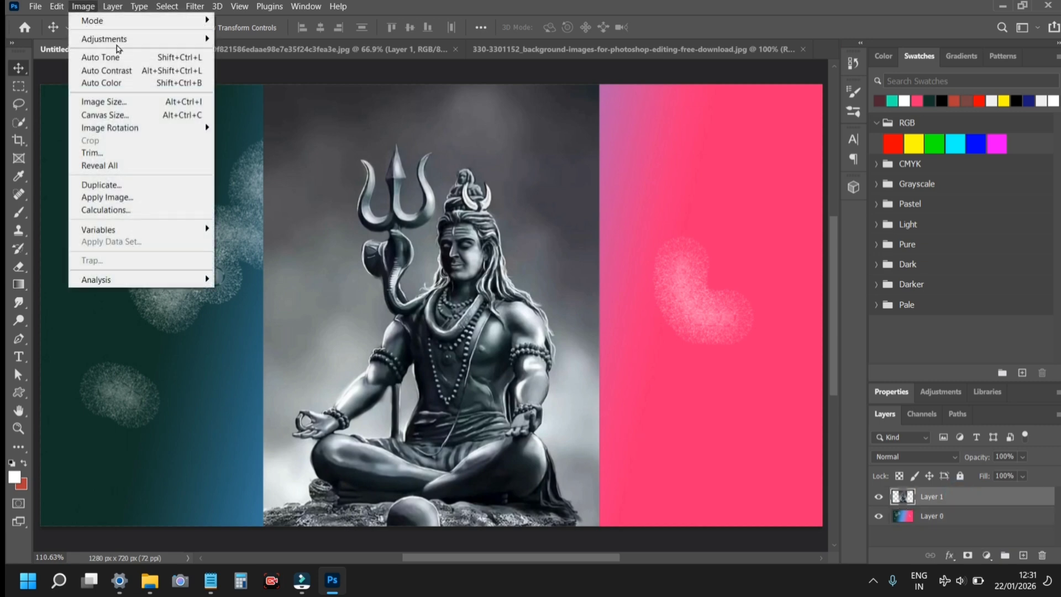
{"action": "mouse_move", "coordinate": [125, 40]}
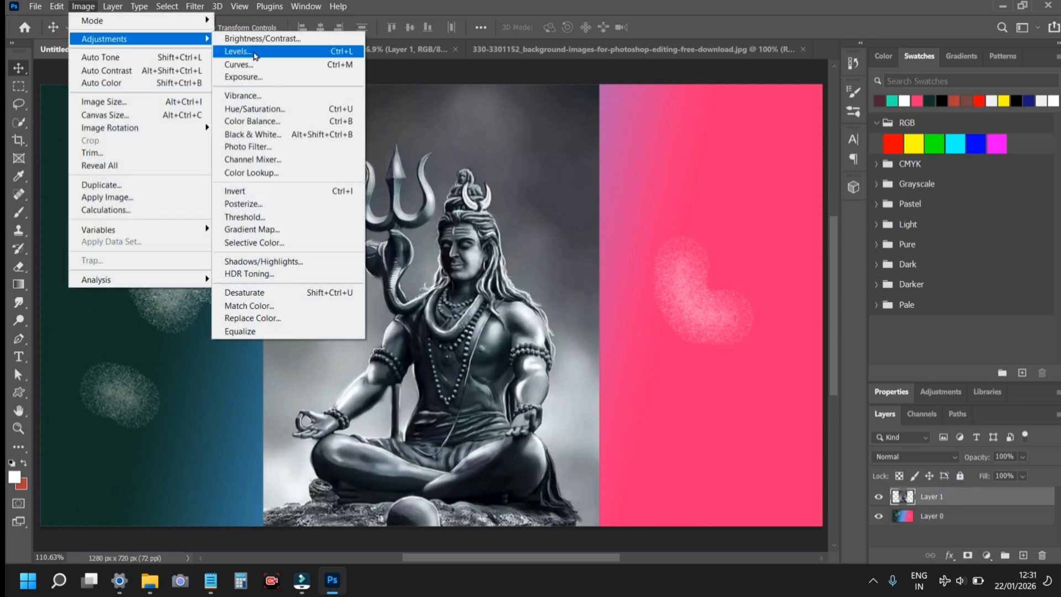
{"action": "left_click", "coordinate": [252, 66]}
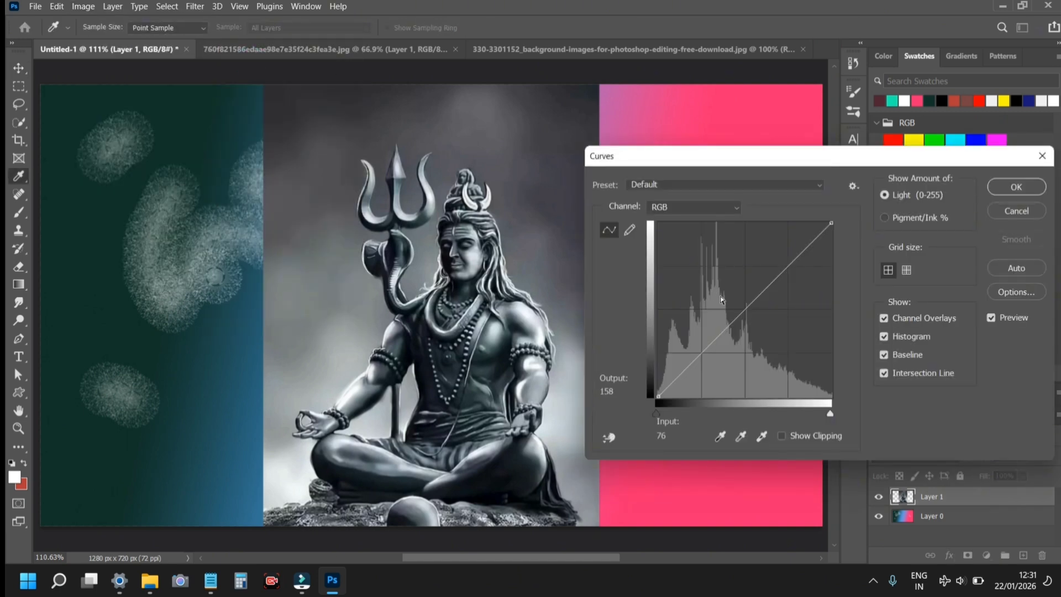
{"action": "left_click_drag", "start_coordinate": [730, 318], "coordinate": [717, 309]}
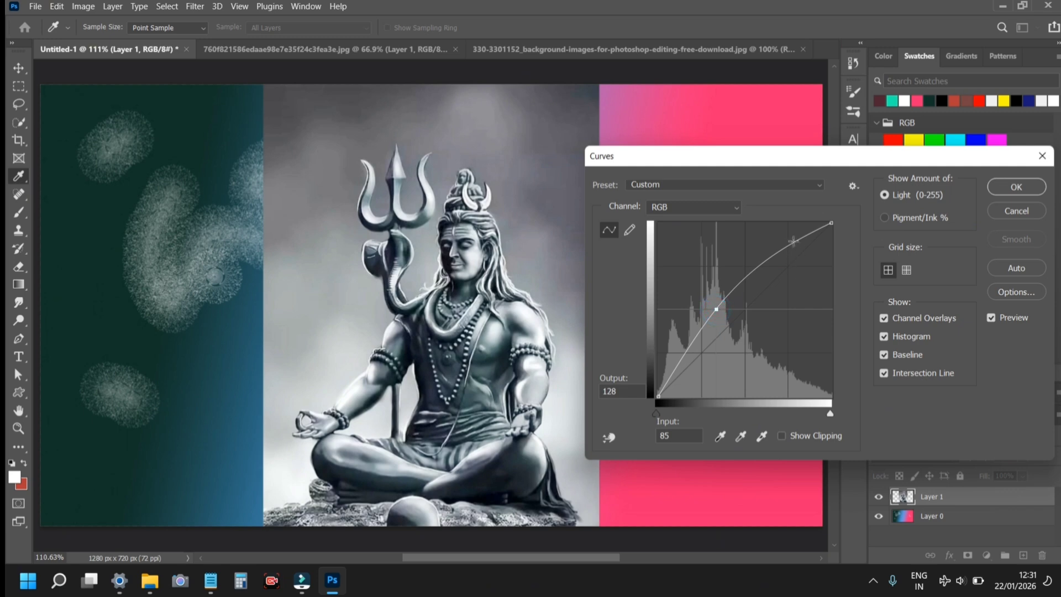
{"action": "mouse_move", "coordinate": [787, 243]}
{"action": "left_mouse_down"}
{"action": "mouse_move", "coordinate": [807, 298]}
{"action": "mouse_move", "coordinate": [792, 260]}
{"action": "left_mouse_up"}
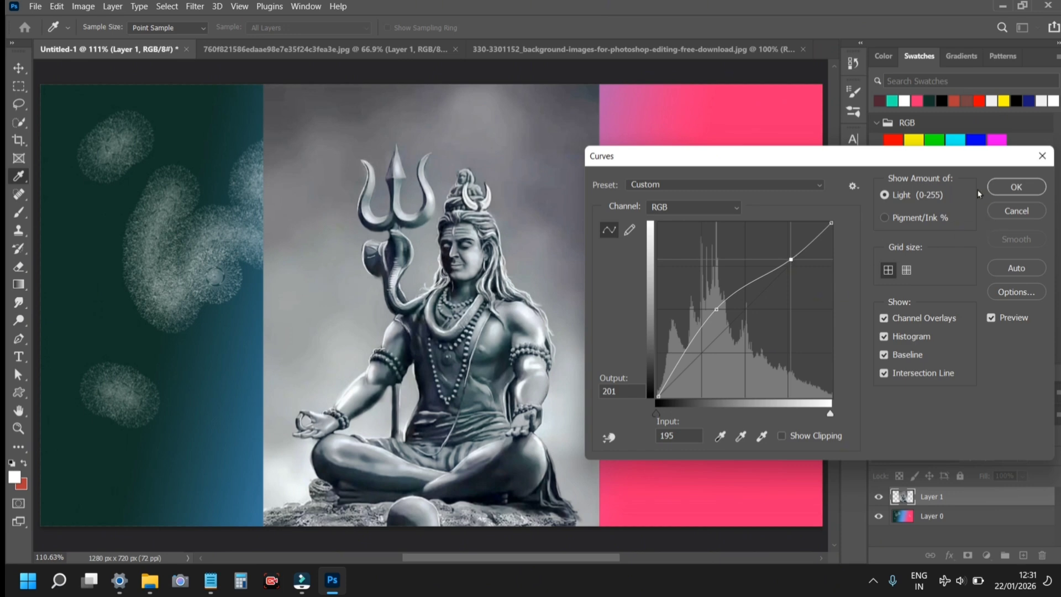
Add a point to the Green channel curve at input 101, output 95 and apply the Curves adjustment.
{"action": "left_click", "coordinate": [711, 208]}
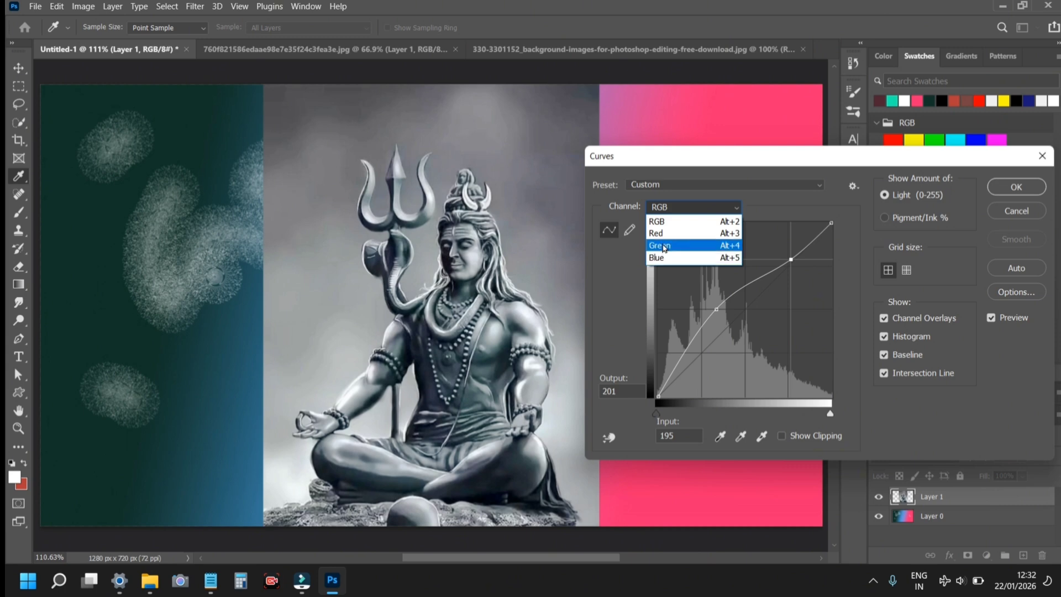
{"action": "left_click", "coordinate": [663, 245]}
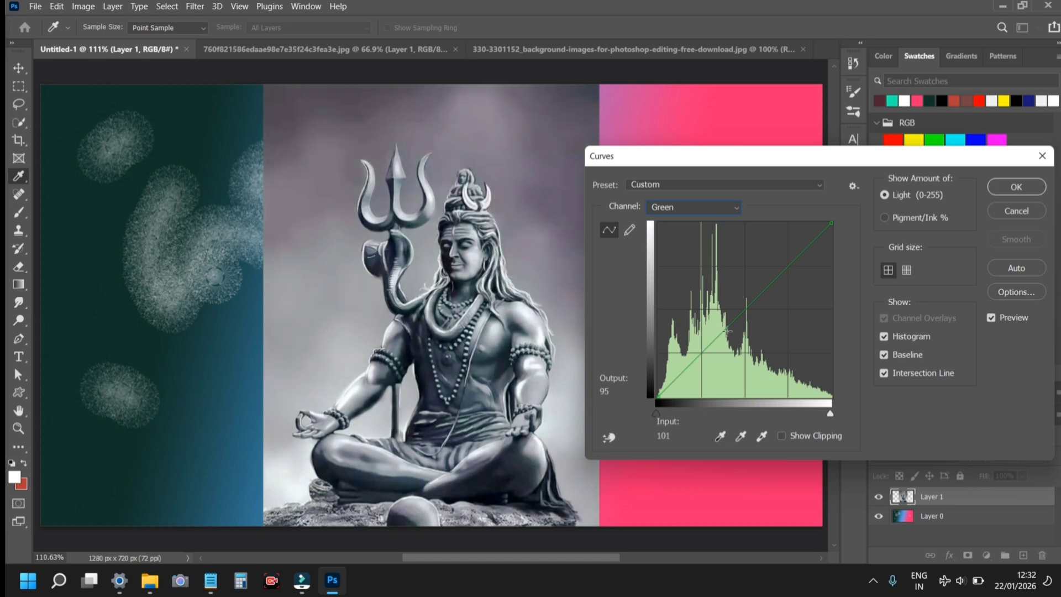
{"action": "mouse_move", "coordinate": [718, 330]}
{"action": "left_mouse_down"}
{"action": "mouse_move", "coordinate": [728, 344]}
{"action": "mouse_move", "coordinate": [727, 331]}
{"action": "left_mouse_up"}
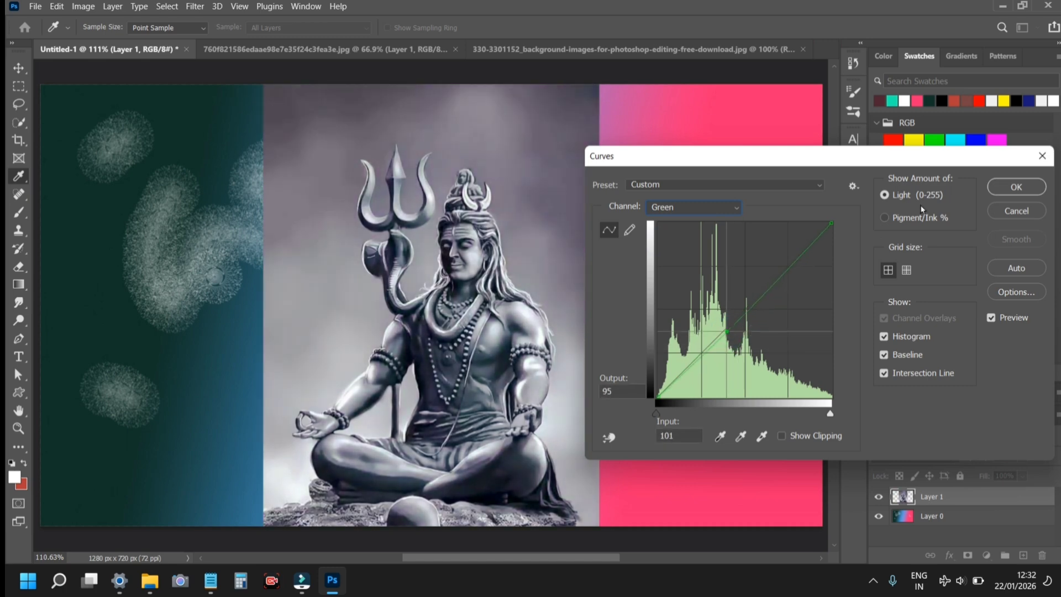
{"action": "left_click", "coordinate": [1020, 186]}
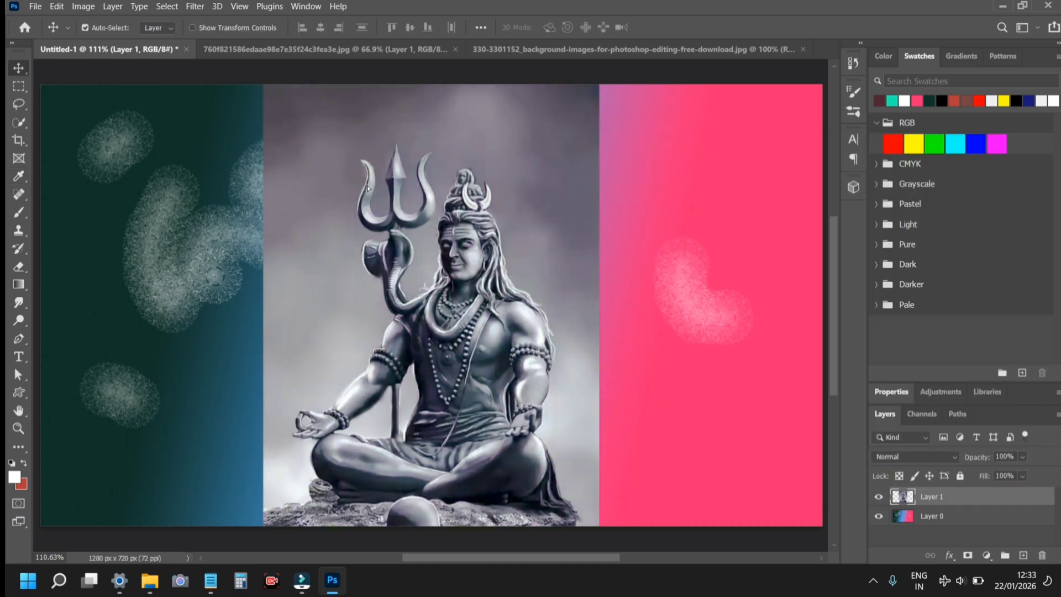
Reposition the statue picture slightly left of centre, flush with the canvas's upper edge.
{"action": "key", "text": "v"}
{"action": "left_click_drag", "start_coordinate": [368, 205], "coordinate": [310, 206]}
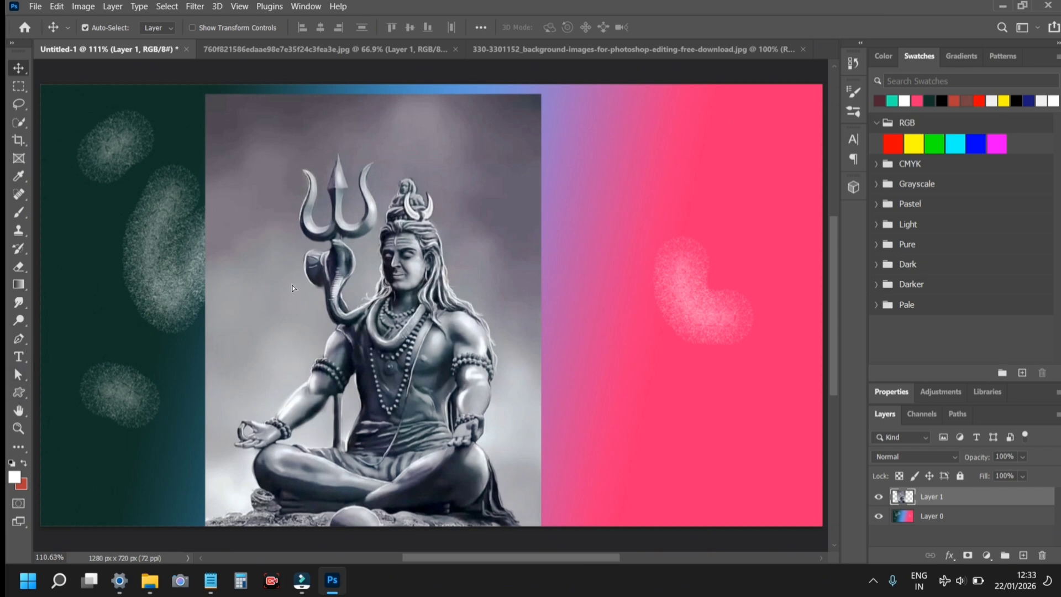
{"action": "left_click_drag", "start_coordinate": [283, 290], "coordinate": [327, 279]}
Add a horizontal text line reading "akkkkkk" across the left edge of the statue picture.
{"action": "left_click", "coordinate": [18, 356]}
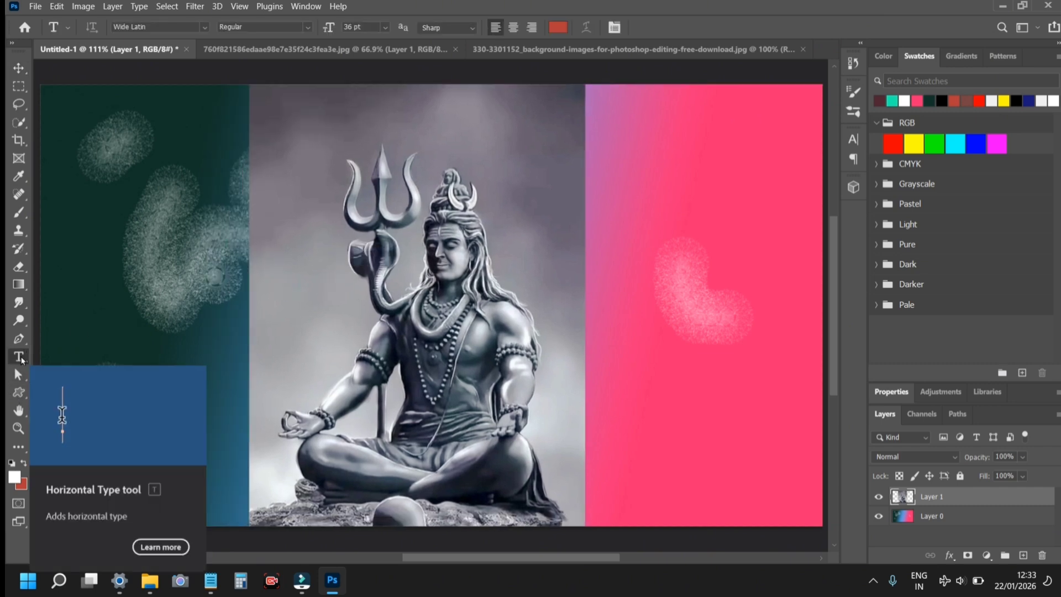
{"action": "left_click", "coordinate": [195, 339]}
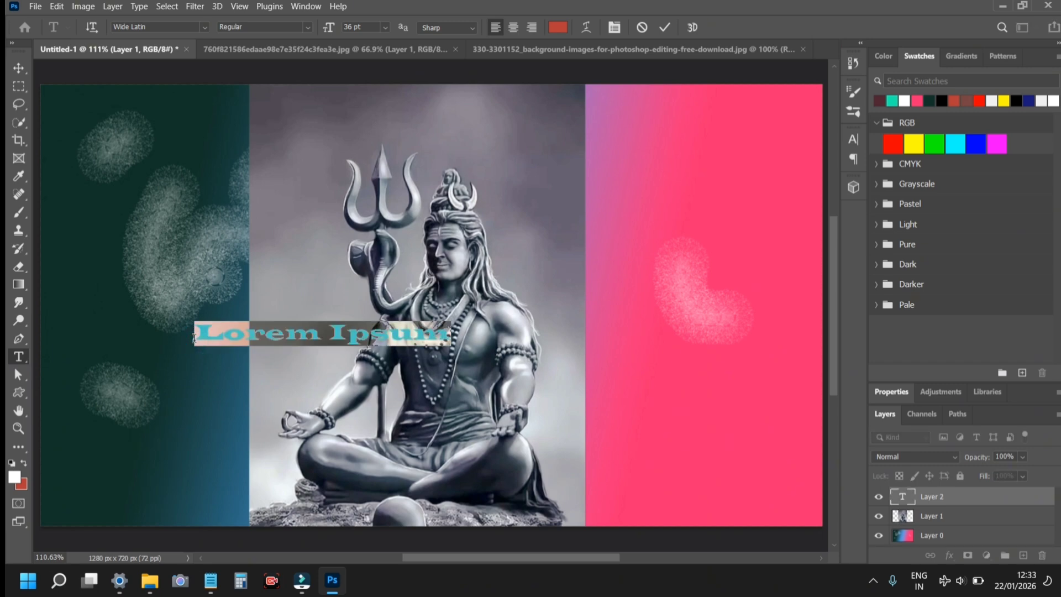
{"action": "type", "text": "kkk"}
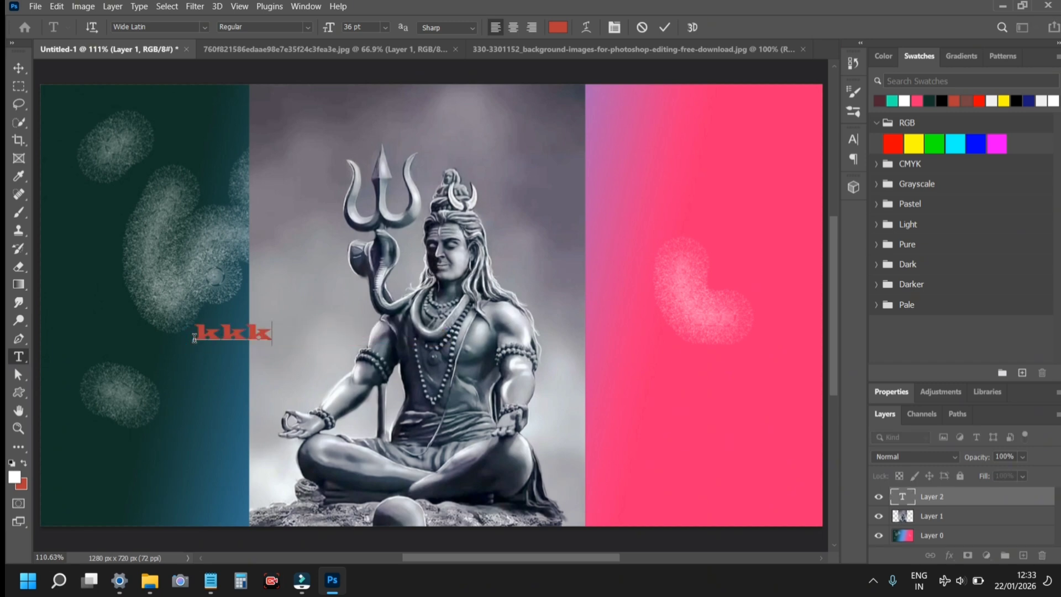
{"action": "type", "text": "kkkkkkk"}
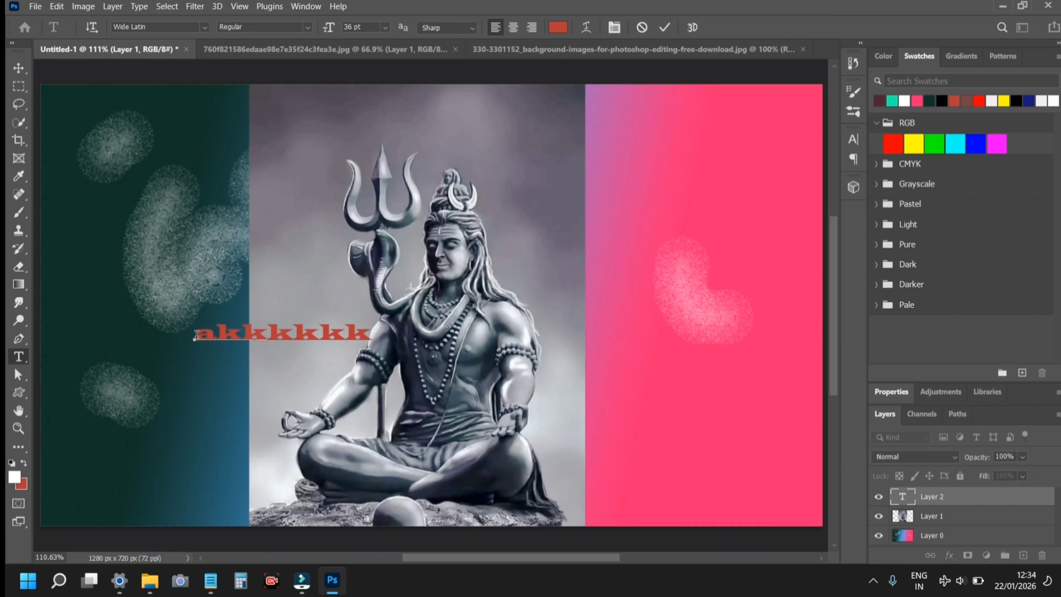
Change the colour of the whole "akkkkkk" text to near-black #180505.
{"action": "left_click_drag", "start_coordinate": [195, 335], "coordinate": [369, 335]}
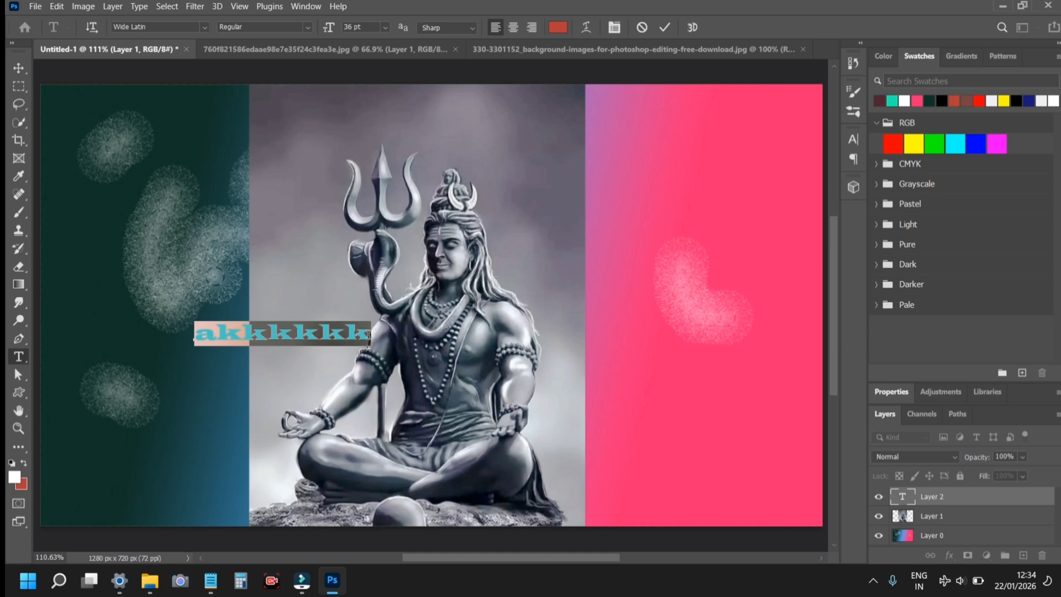
{"action": "left_click", "coordinate": [559, 27]}
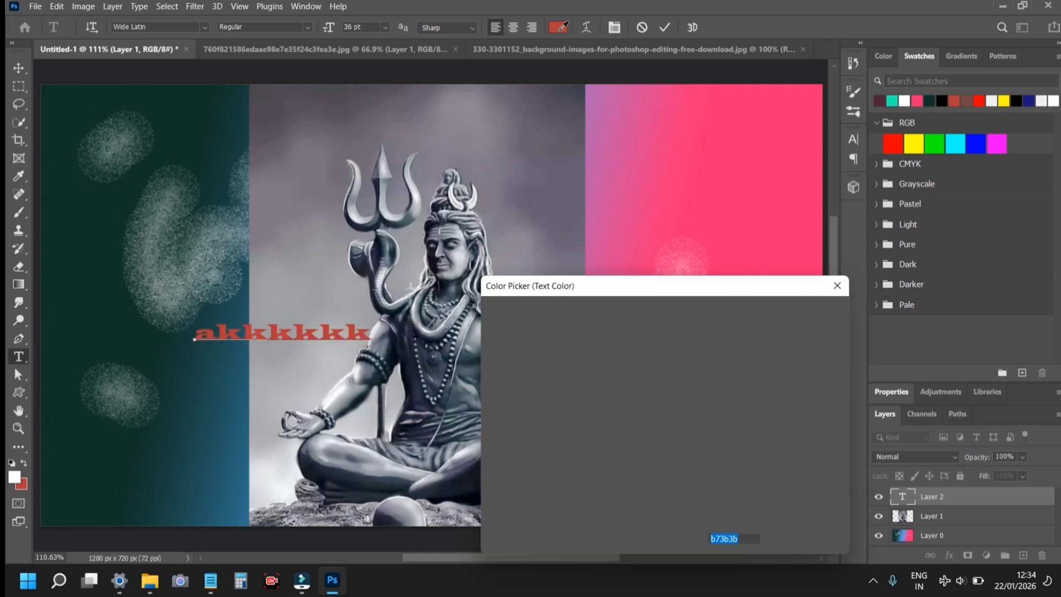
{"action": "left_click", "coordinate": [545, 366]}
{"action": "mouse_move", "coordinate": [604, 364]}
{"action": "left_mouse_down"}
{"action": "mouse_move", "coordinate": [604, 446]}
{"action": "mouse_move", "coordinate": [628, 478]}
{"action": "left_mouse_up"}
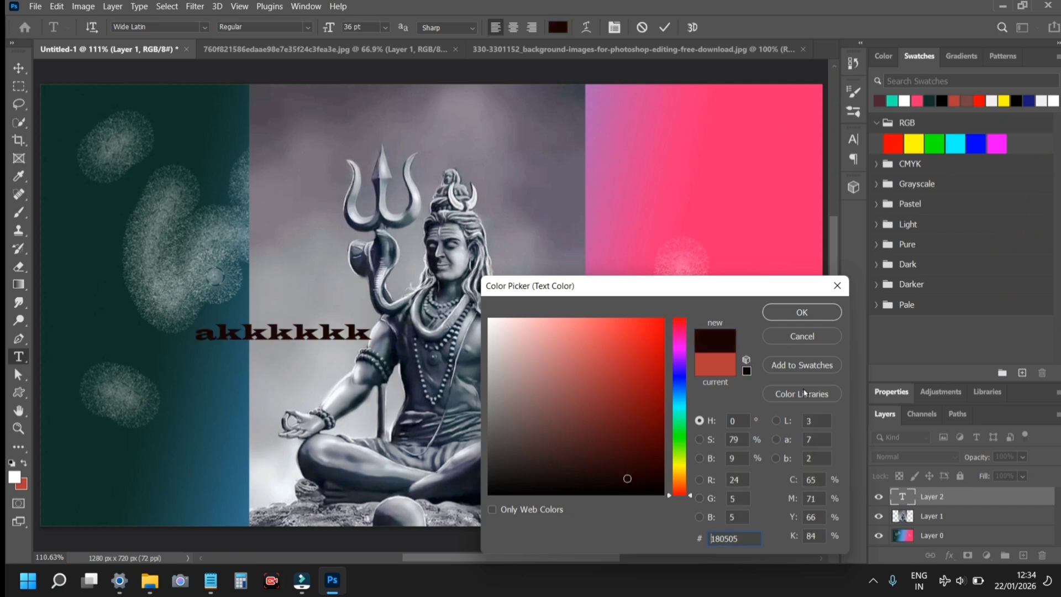
{"action": "left_click", "coordinate": [799, 312]}
Stretch the "akkkkkk" text vertically to about 223 pt, slant it to the right and finish the text edit.
{"action": "left_click", "coordinate": [233, 333]}
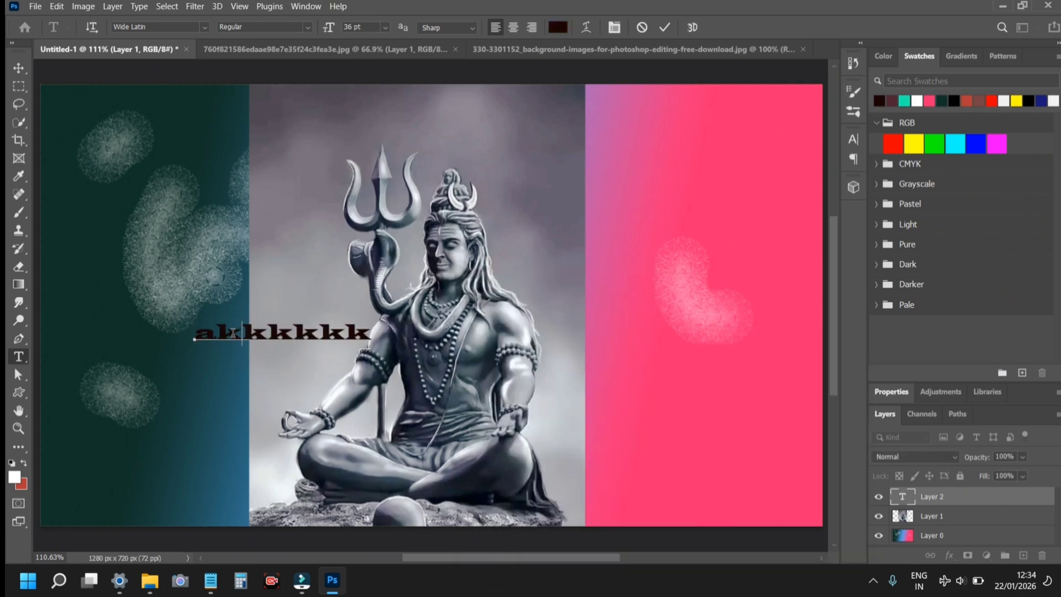
{"action": "key", "text": "ctrl"}
{"action": "key", "text": "ctrl+t"}
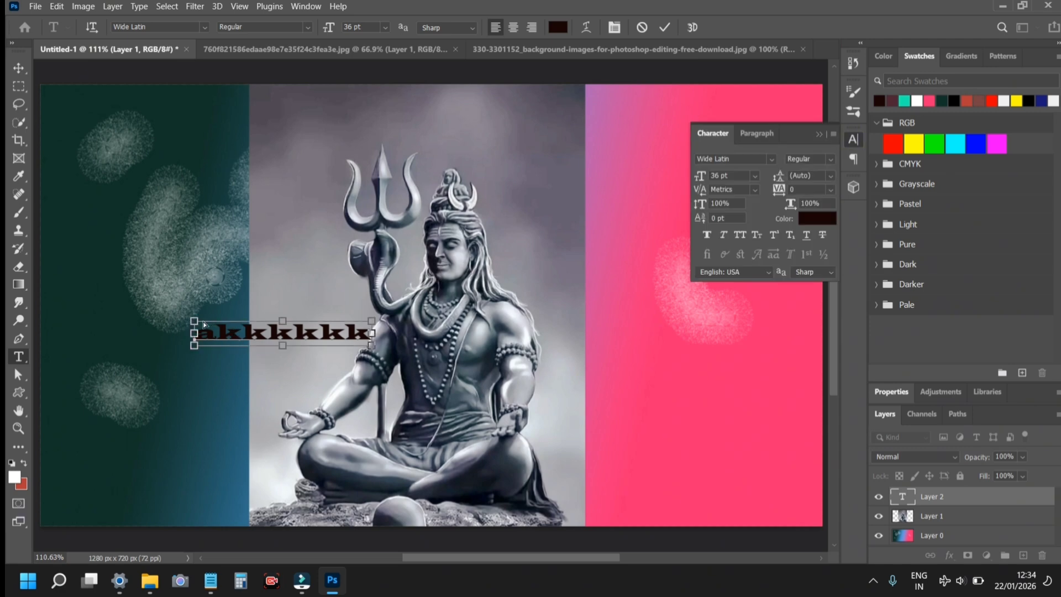
{"action": "left_click_drag", "start_coordinate": [194, 321], "coordinate": [189, 188]}
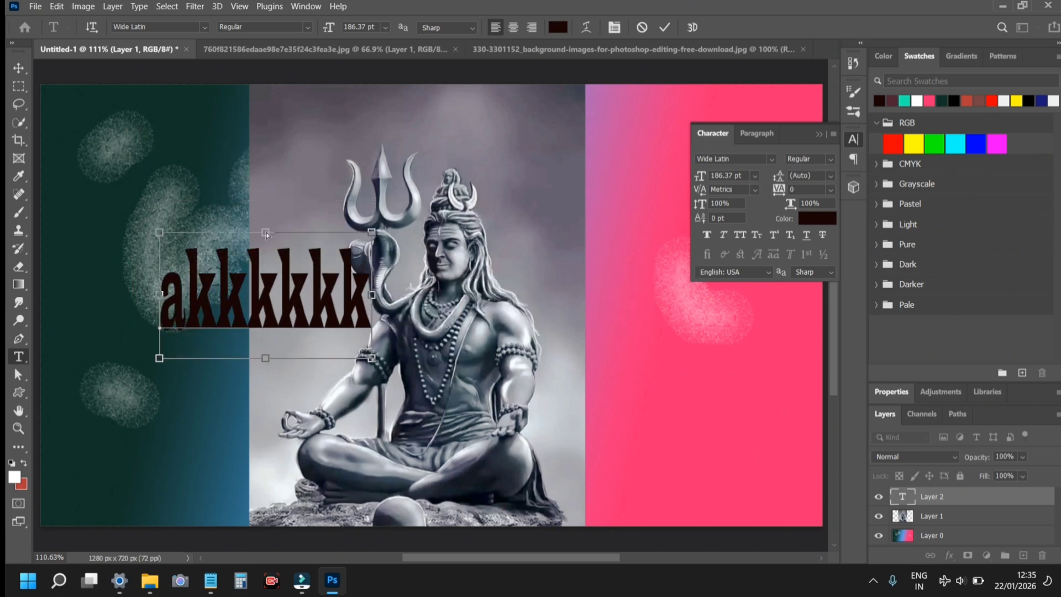
{"action": "left_click_drag", "start_coordinate": [267, 235], "coordinate": [294, 212]}
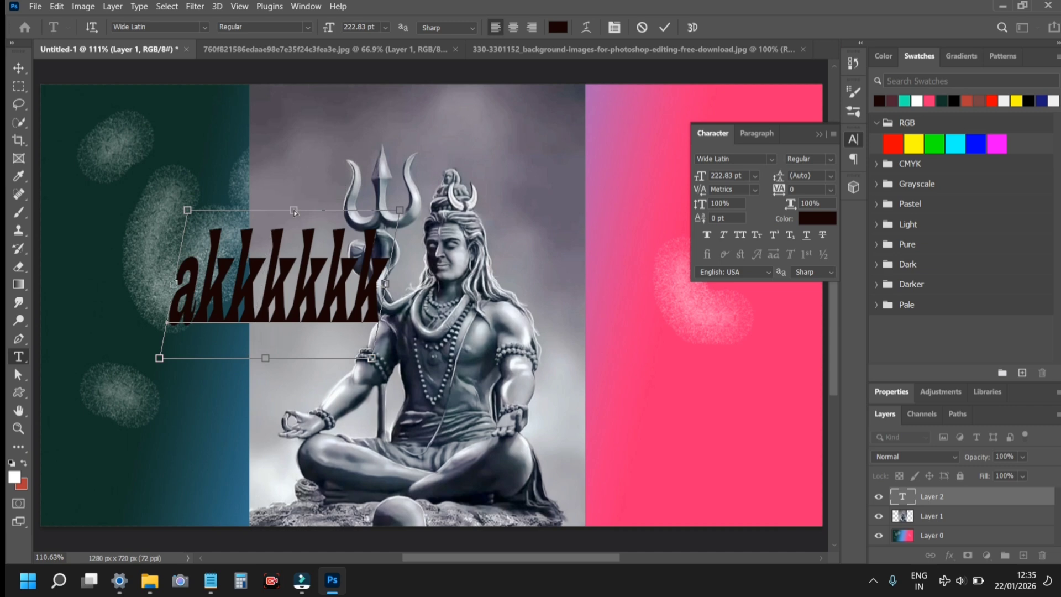
{"action": "key", "text": "Return"}
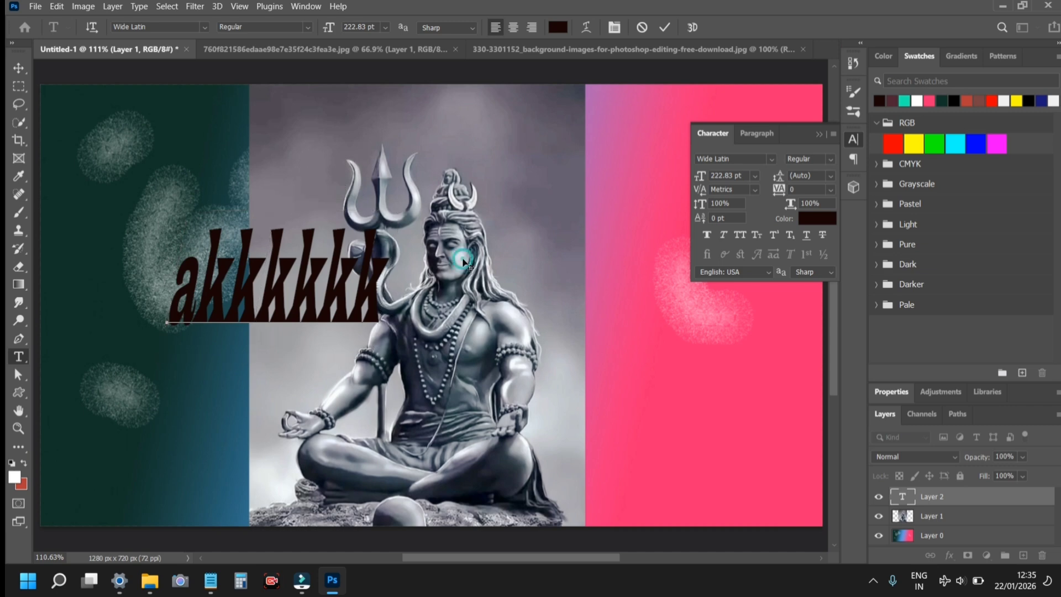
{"action": "key", "text": "Escape"}
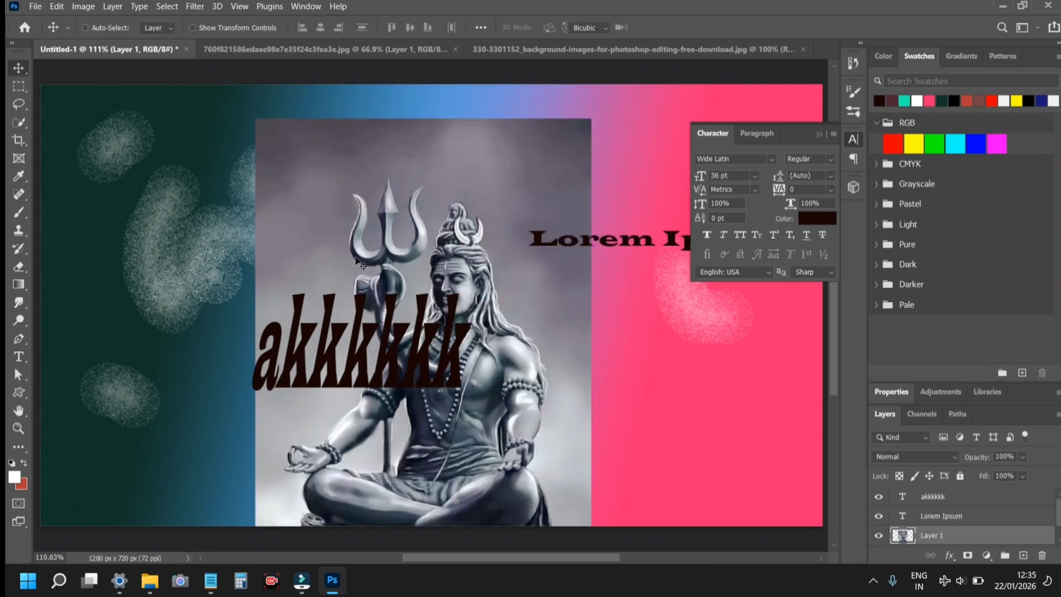
Scale the statue picture to about 95% and distort its upper-left corner so the picture's upper edge slopes down to the right.
{"action": "key", "text": "ctrl+t"}
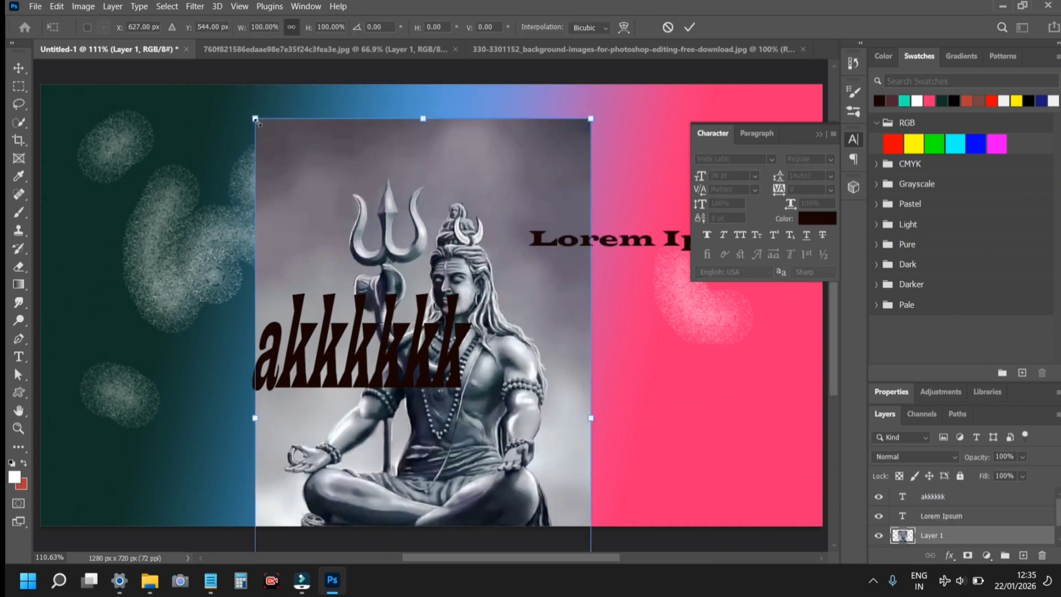
{"action": "left_click_drag", "start_coordinate": [255, 121], "coordinate": [308, 204]}
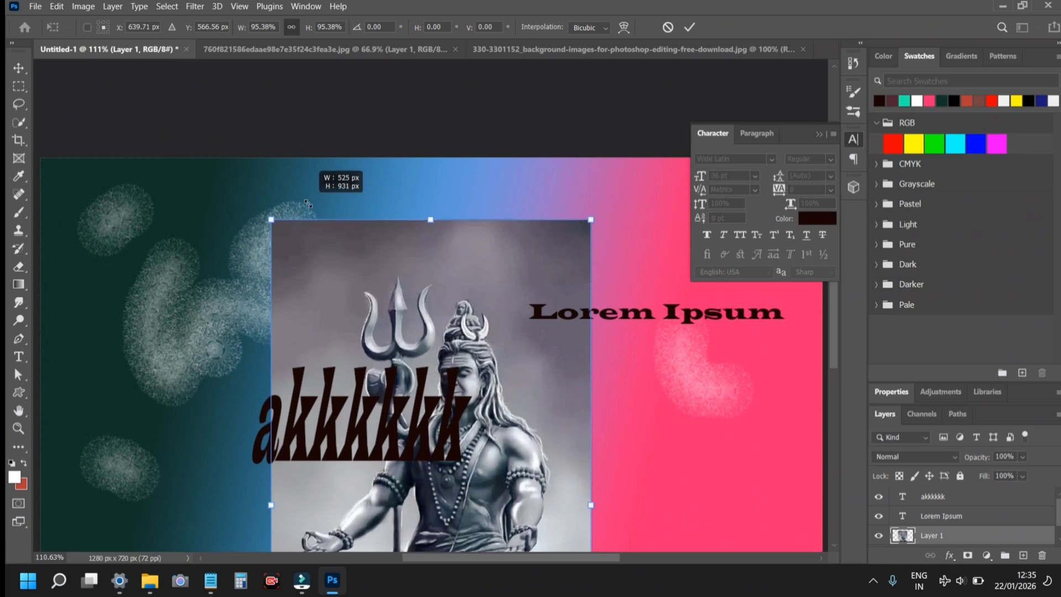
{"action": "left_click_drag", "start_coordinate": [308, 204], "coordinate": [146, 176]}
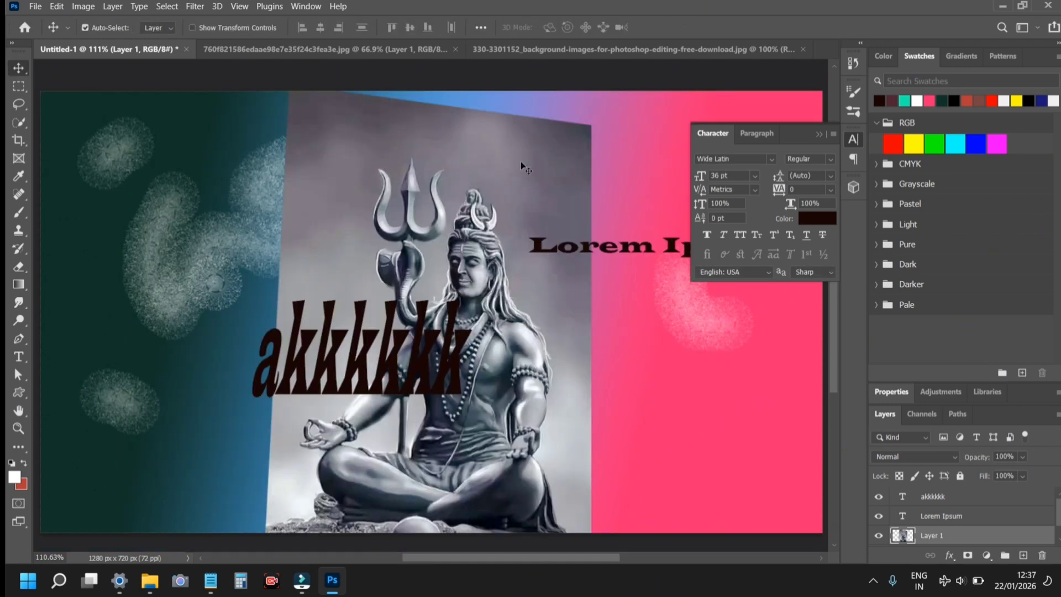
Start saving the document under the file name "jjkkk" and examine the available file types.
{"action": "key", "text": "ctrl+shift+s"}
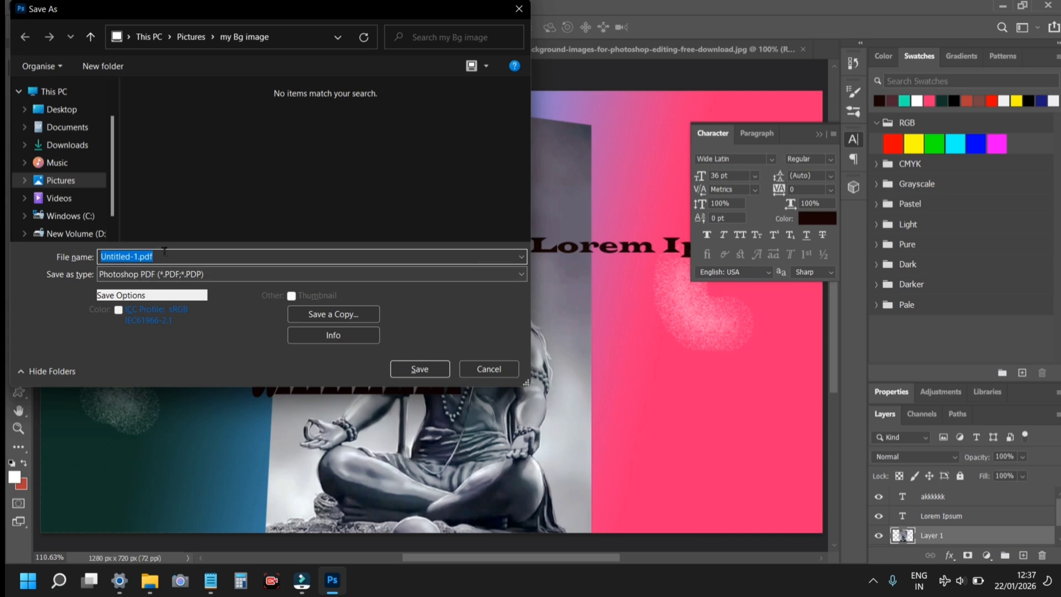
{"action": "left_click_drag", "start_coordinate": [133, 257], "coordinate": [162, 253]}
{"action": "key", "text": "BackSpace"}
{"action": "key", "text": "BackSpace"}
{"action": "key", "text": "BackSpace"}
{"action": "key", "text": "BackSpace"}
{"action": "key", "text": "BackSpace"}
{"action": "key", "text": "BackSpace"}
{"action": "key", "text": "BackSpace"}
{"action": "key", "text": "BackSpace"}
{"action": "key", "text": "BackSpace"}
{"action": "key", "text": "BackSpace"}
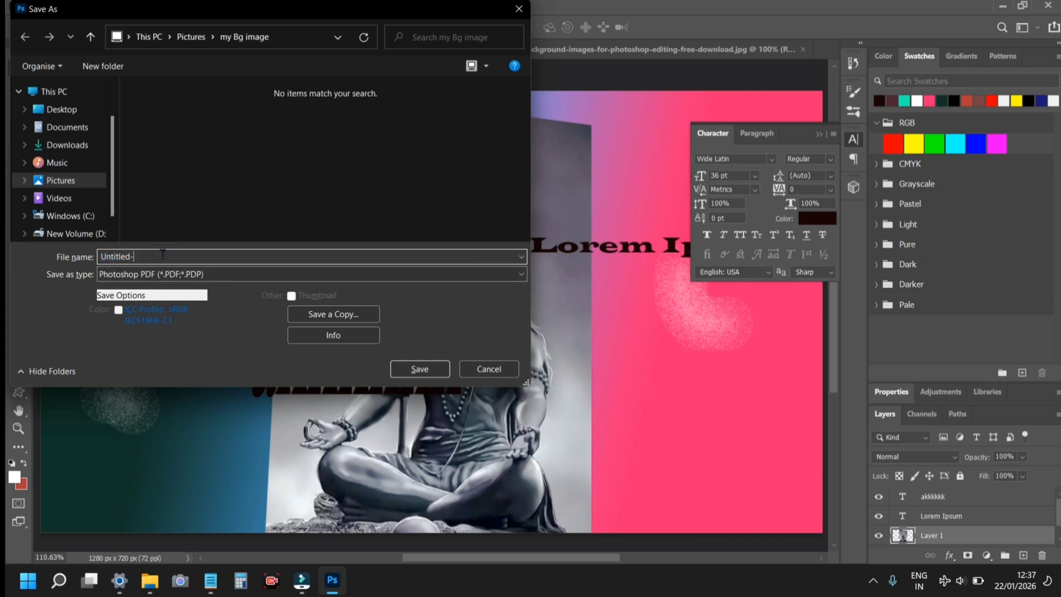
{"action": "type", "text": "jjkkk"}
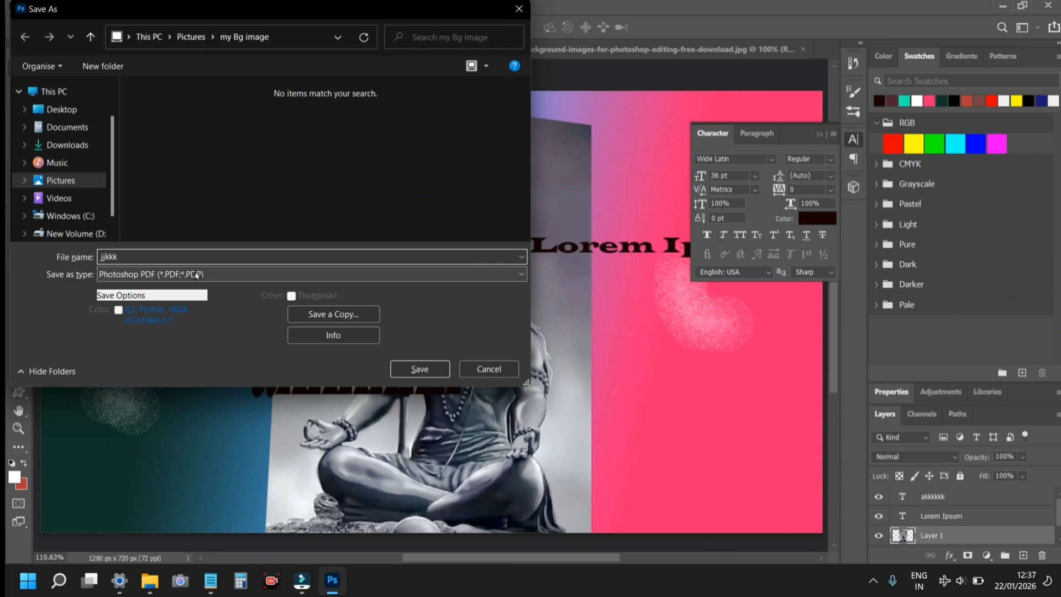
{"action": "left_click", "coordinate": [196, 275]}
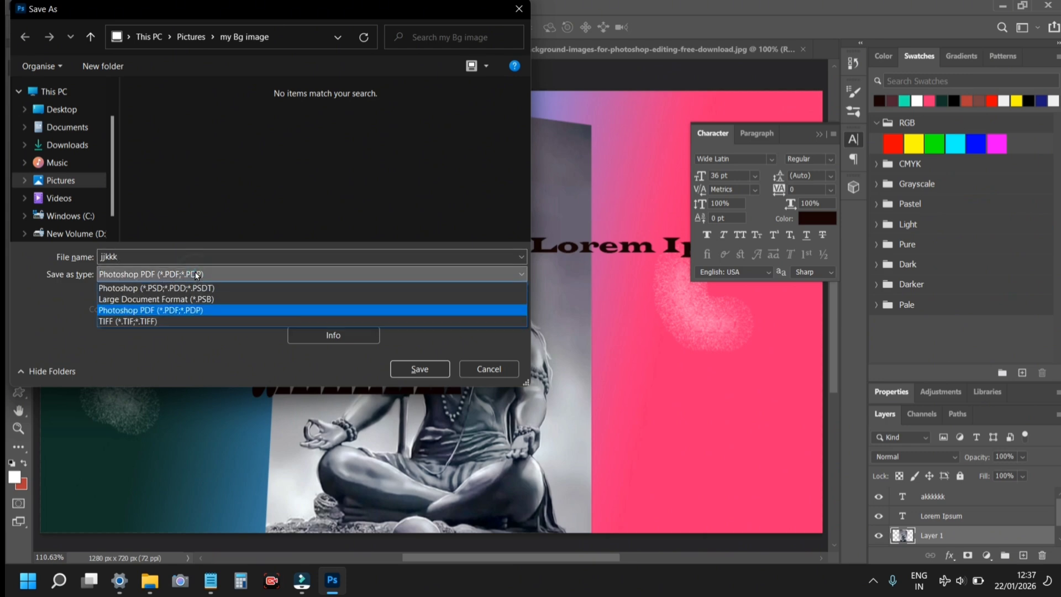
{"action": "left_click", "coordinate": [31, 317]}
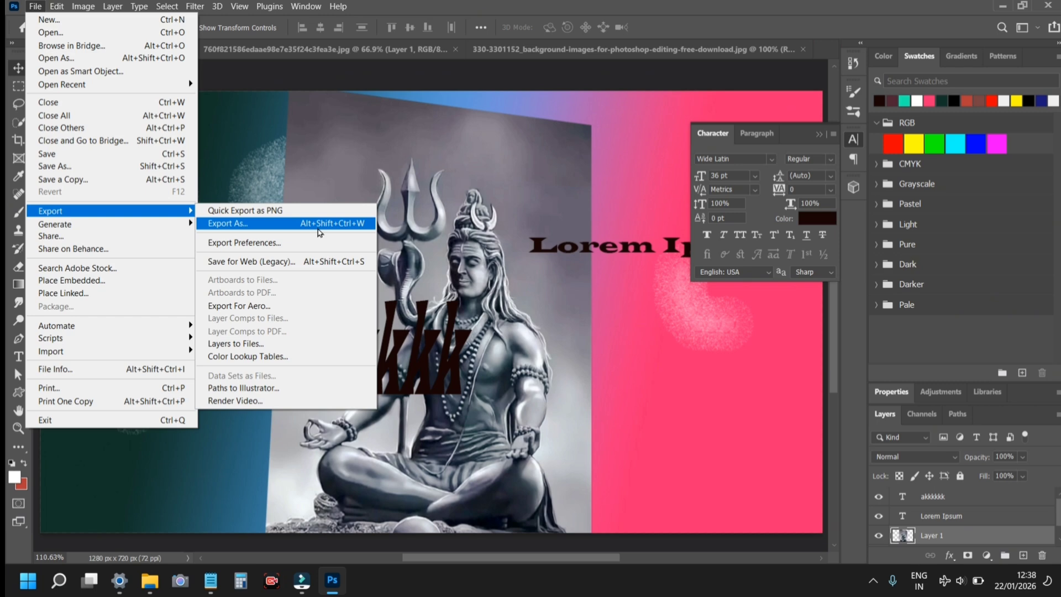
Open the Export As settings for the document and examine the available image formats.
{"action": "left_click", "coordinate": [318, 228]}
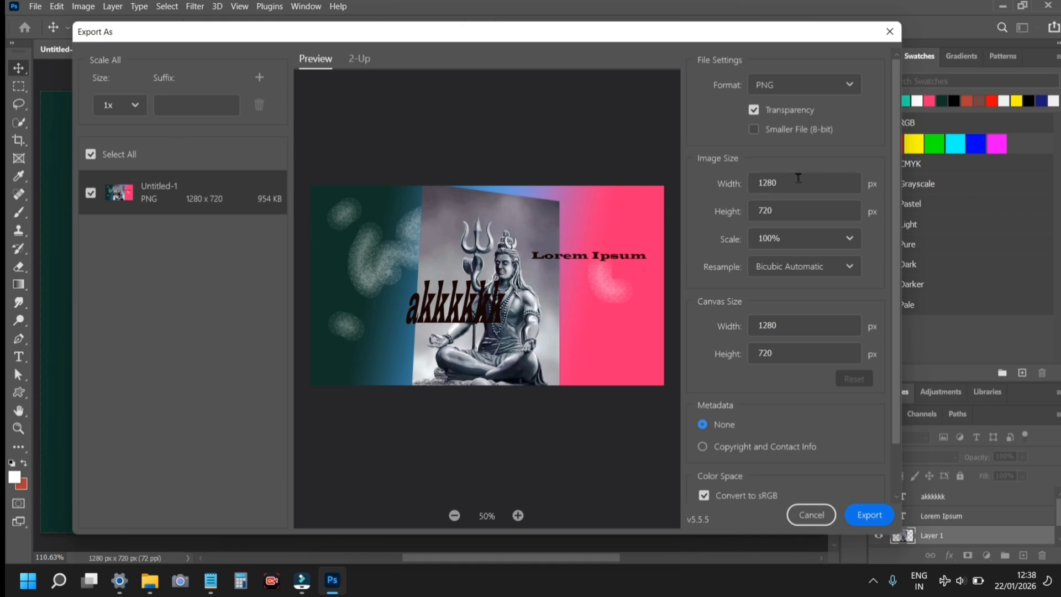
{"action": "left_click", "coordinate": [811, 85]}
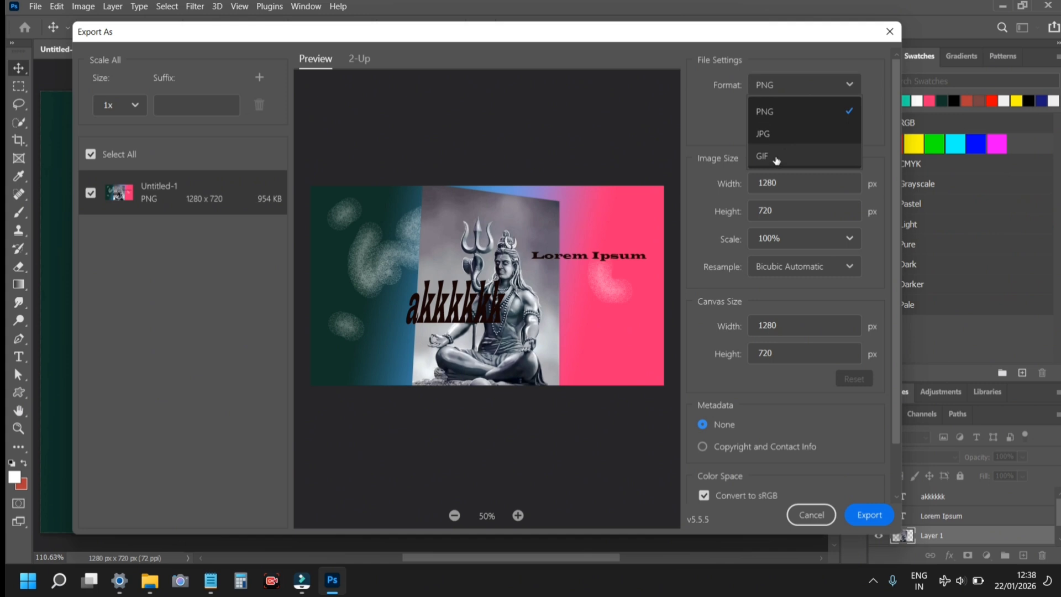
{"action": "left_click", "coordinate": [704, 124]}
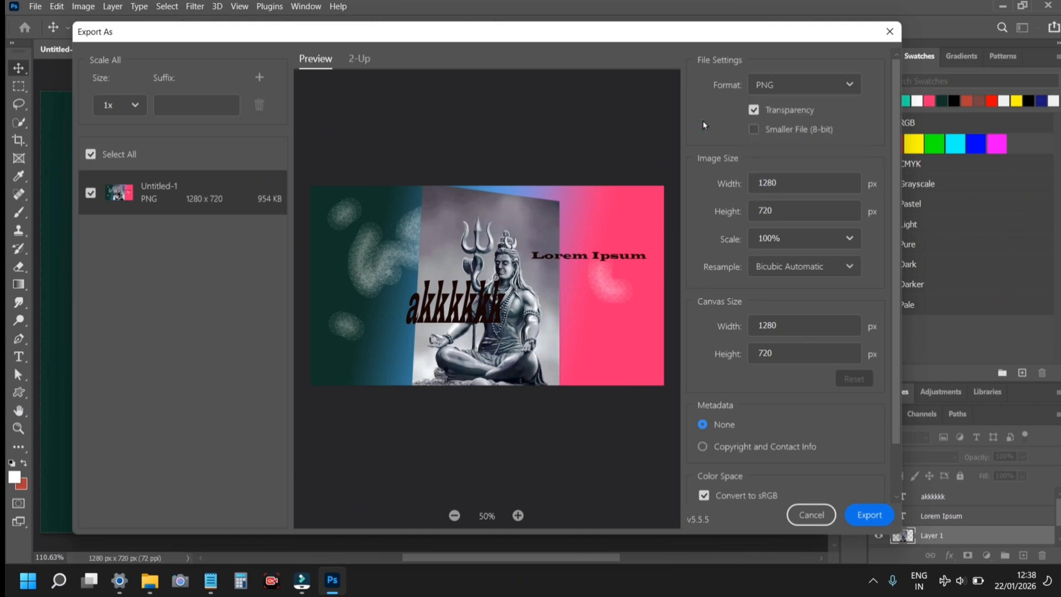